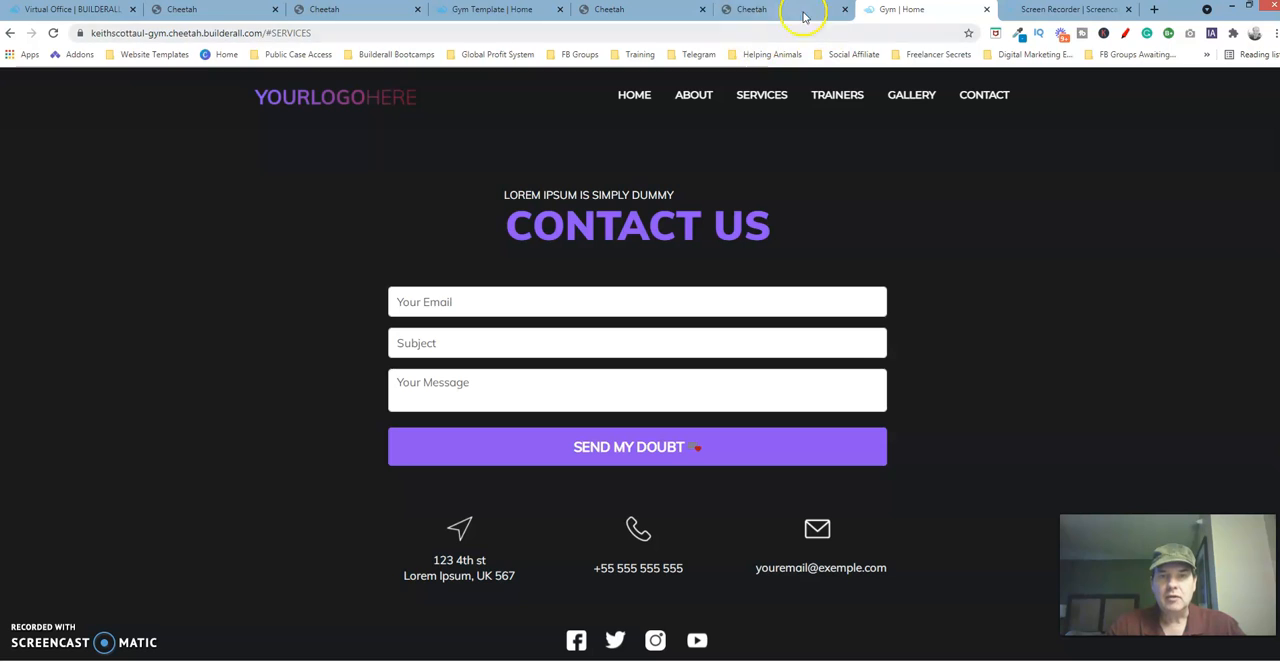
Open the element settings of the original gym site's contact form and examine its Size options.
{"action": "left_click", "coordinate": [811, 14]}
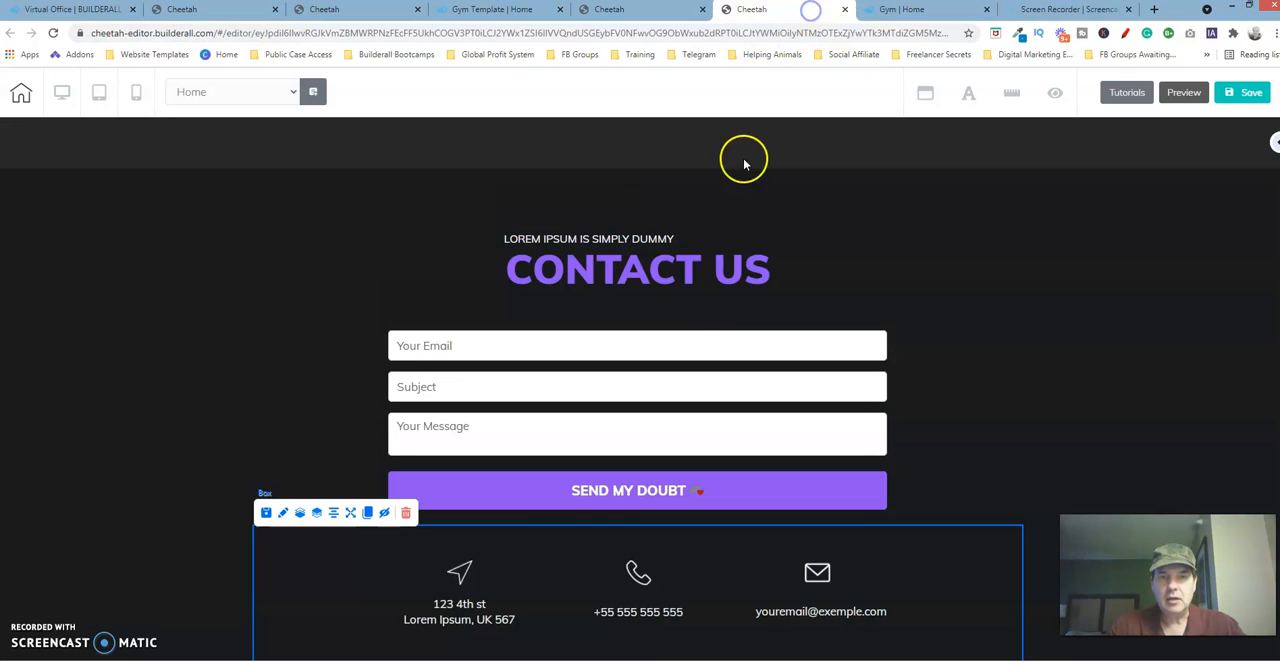
{"action": "left_click", "coordinate": [692, 346]}
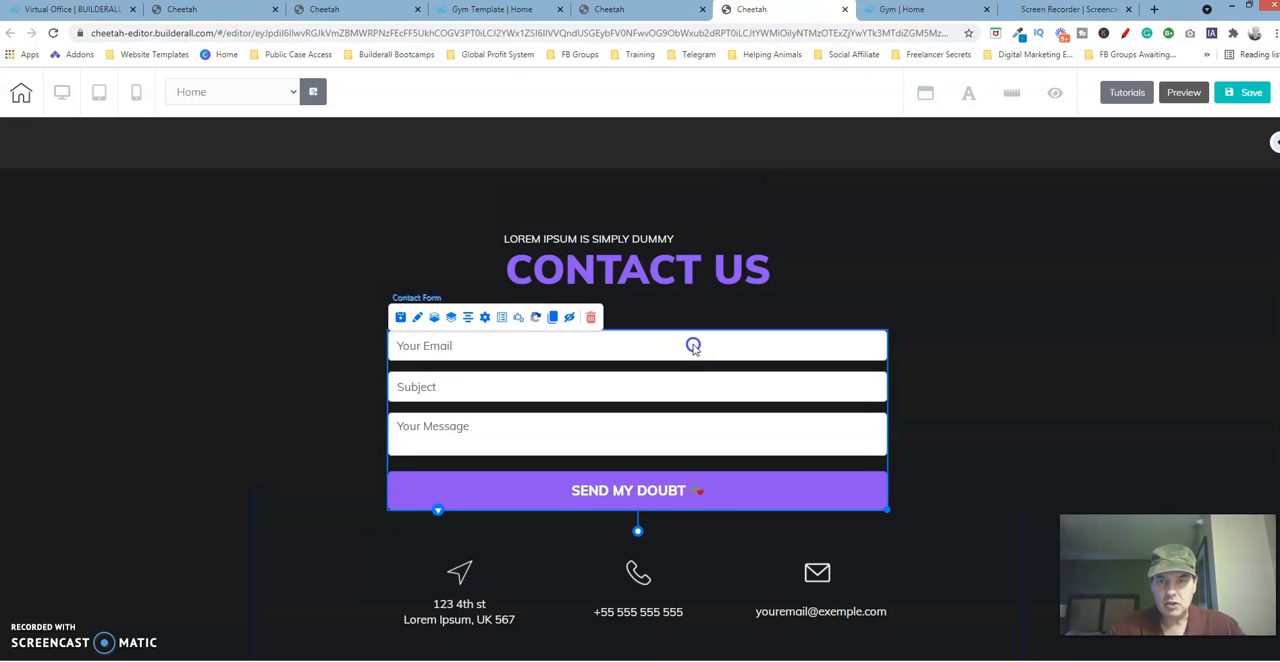
{"action": "left_click", "coordinate": [418, 318]}
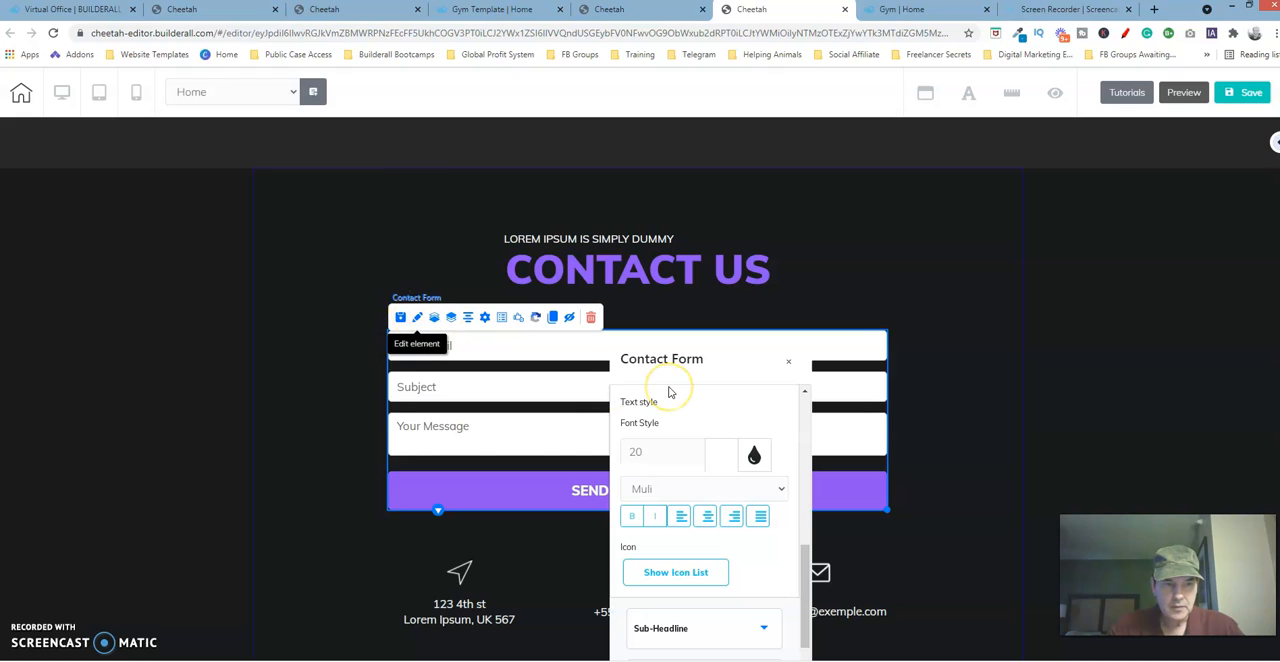
{"action": "left_click_drag", "start_coordinate": [738, 372], "coordinate": [843, 298]}
{"action": "left_click_drag", "start_coordinate": [864, 240], "coordinate": [863, 240]}
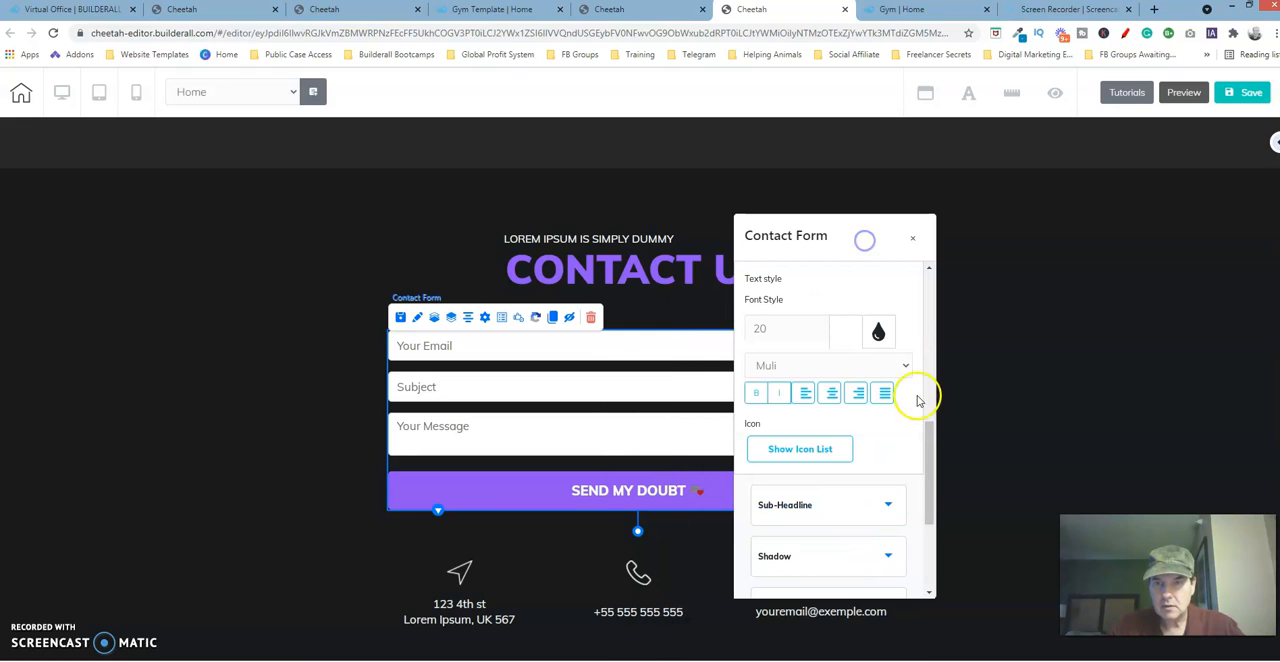
{"action": "left_click_drag", "start_coordinate": [937, 437], "coordinate": [920, 294]}
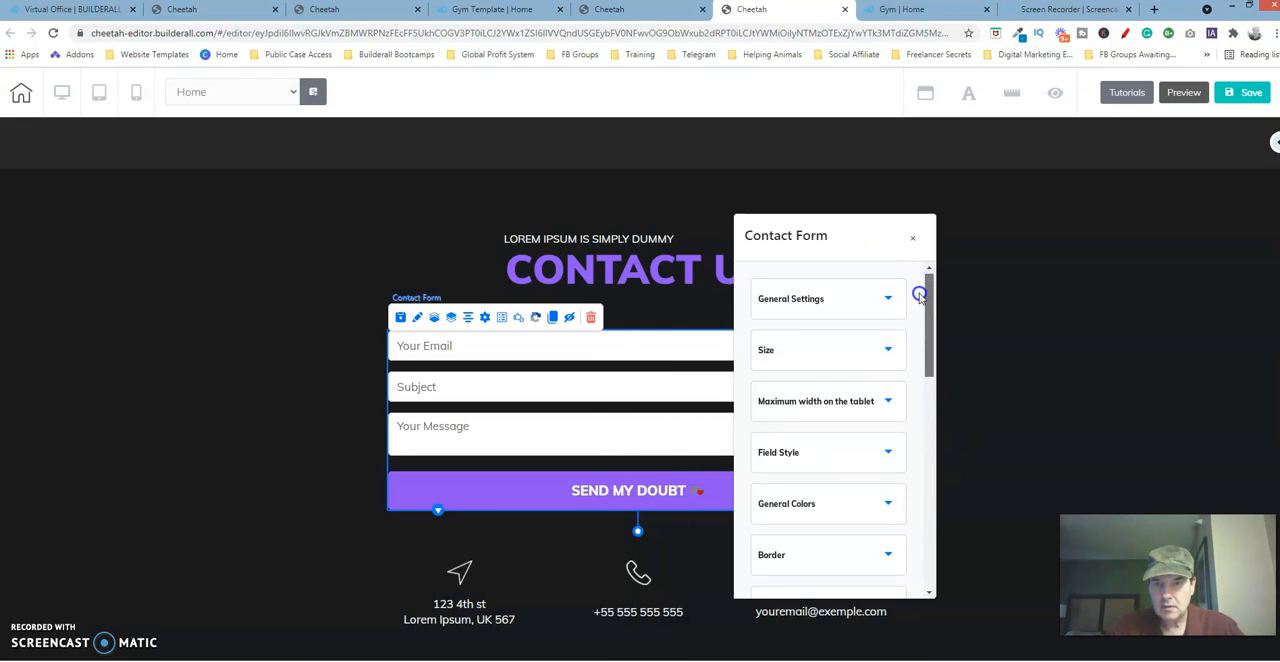
{"action": "left_click", "coordinate": [846, 357]}
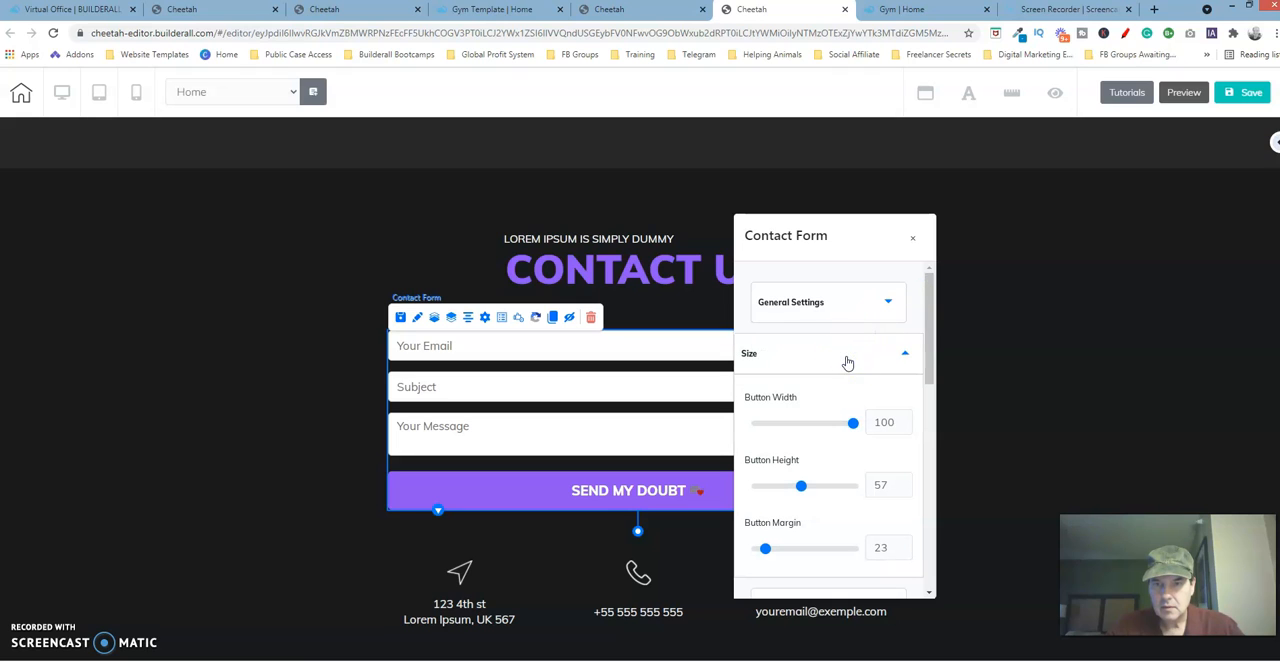
{"action": "left_click_drag", "start_coordinate": [917, 343], "coordinate": [943, 345]}
Look through the remaining contact form settings, from General Settings down to Advanced, and close them.
{"action": "left_click", "coordinate": [874, 298]}
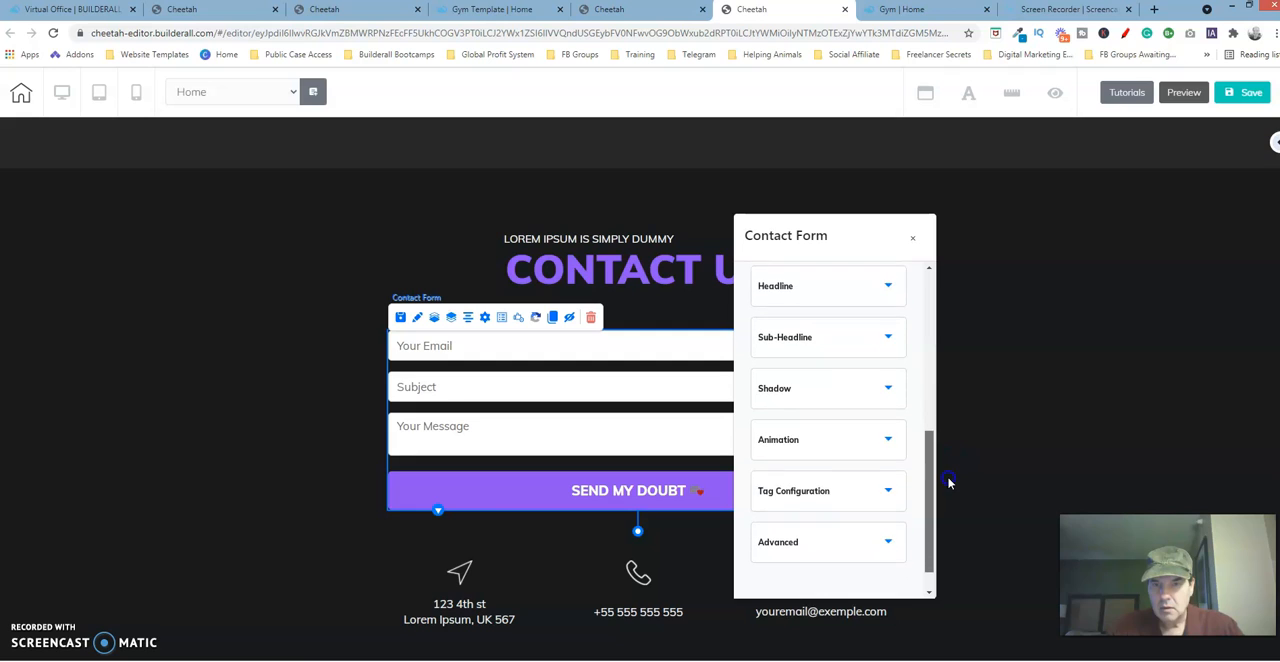
{"action": "left_click_drag", "start_coordinate": [937, 380], "coordinate": [938, 323]}
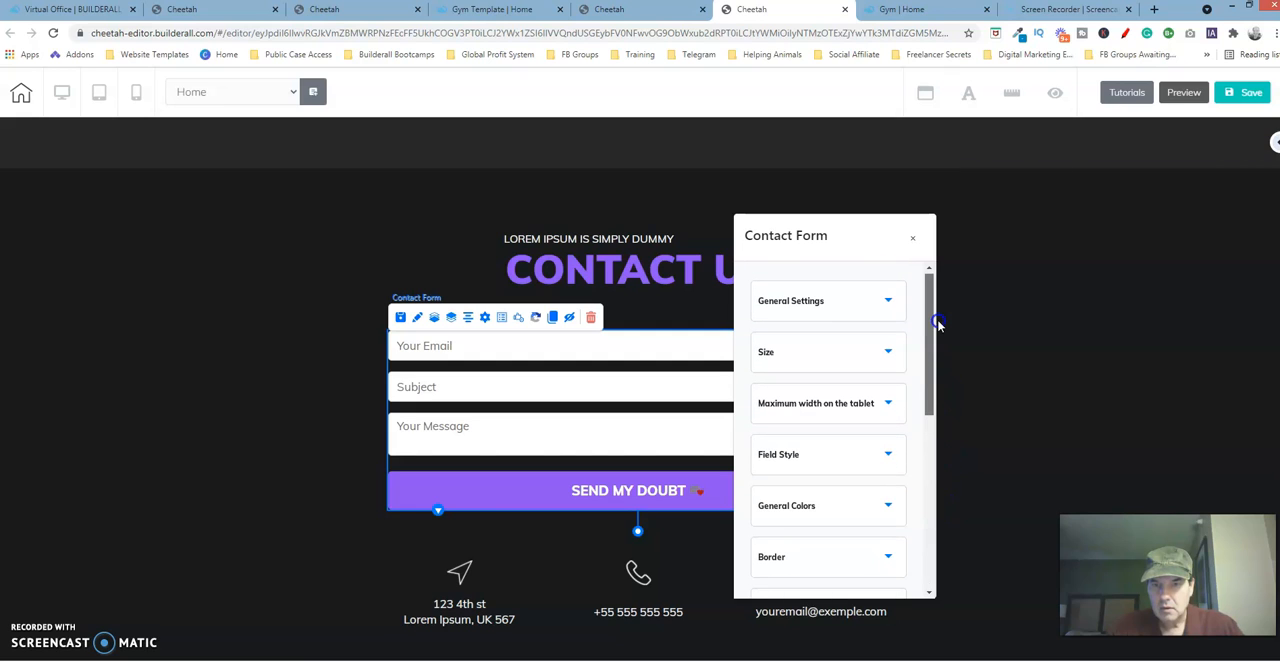
{"action": "left_click", "coordinate": [879, 357]}
{"action": "left_click_drag", "start_coordinate": [930, 332], "coordinate": [948, 420]}
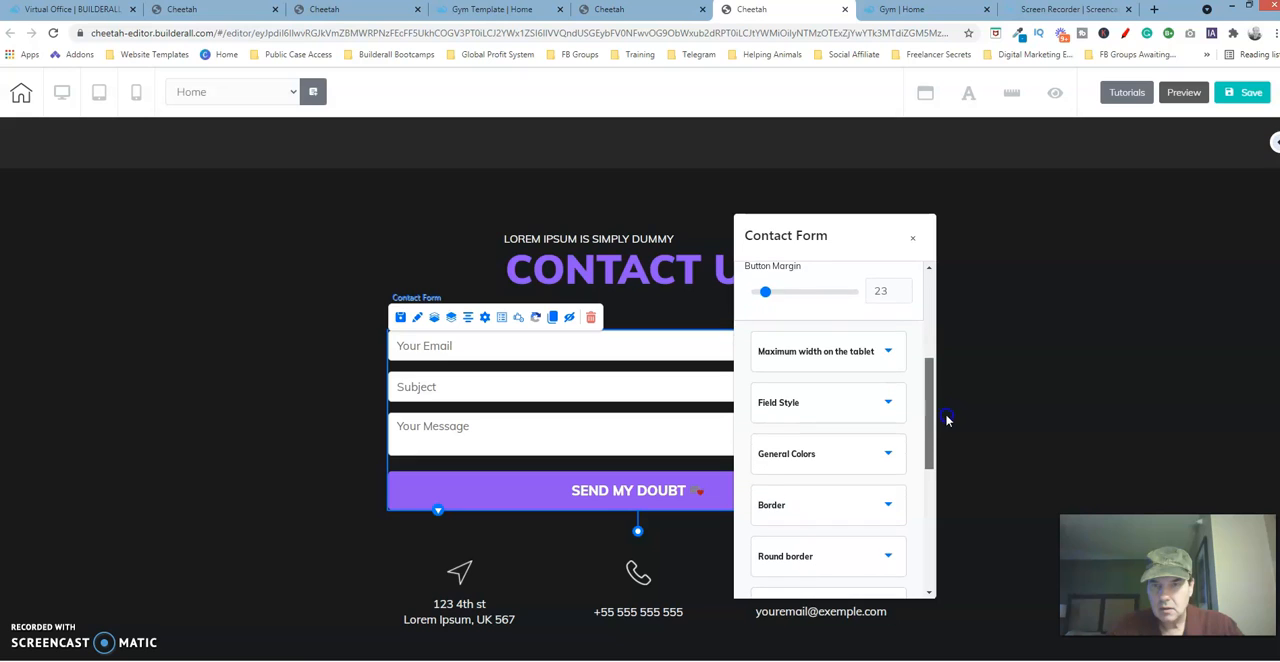
{"action": "left_click", "coordinate": [892, 353]}
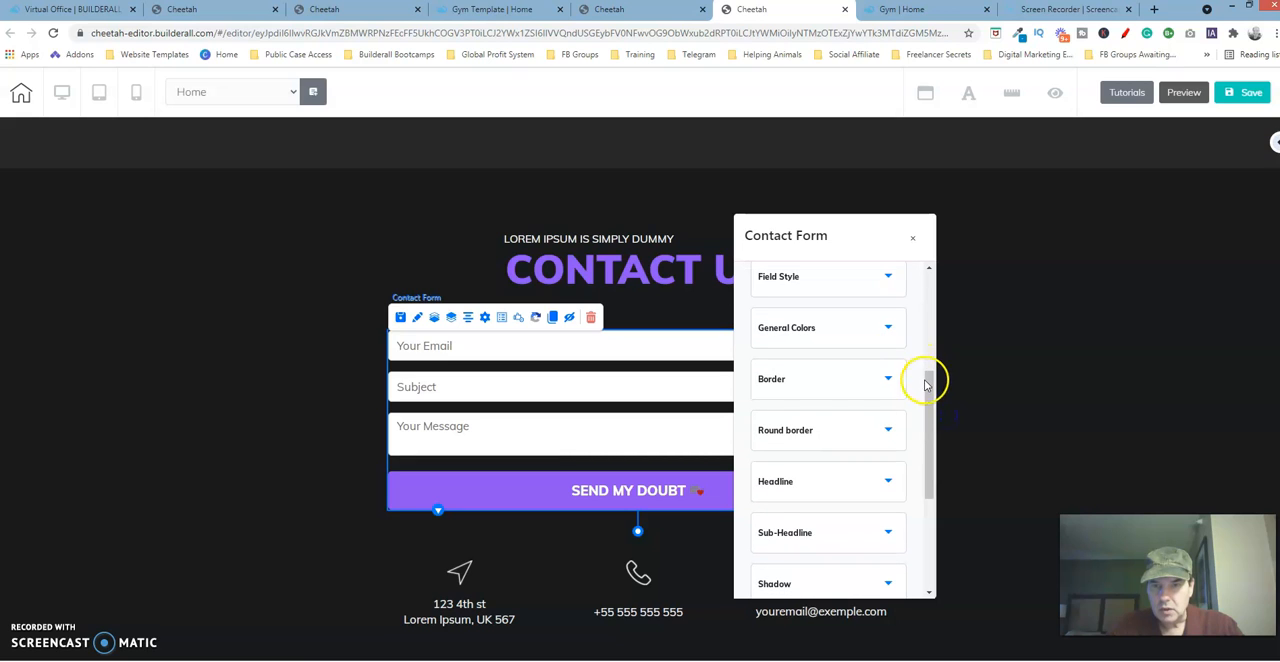
{"action": "left_click_drag", "start_coordinate": [930, 392], "coordinate": [946, 518]}
{"action": "left_click", "coordinate": [861, 502]}
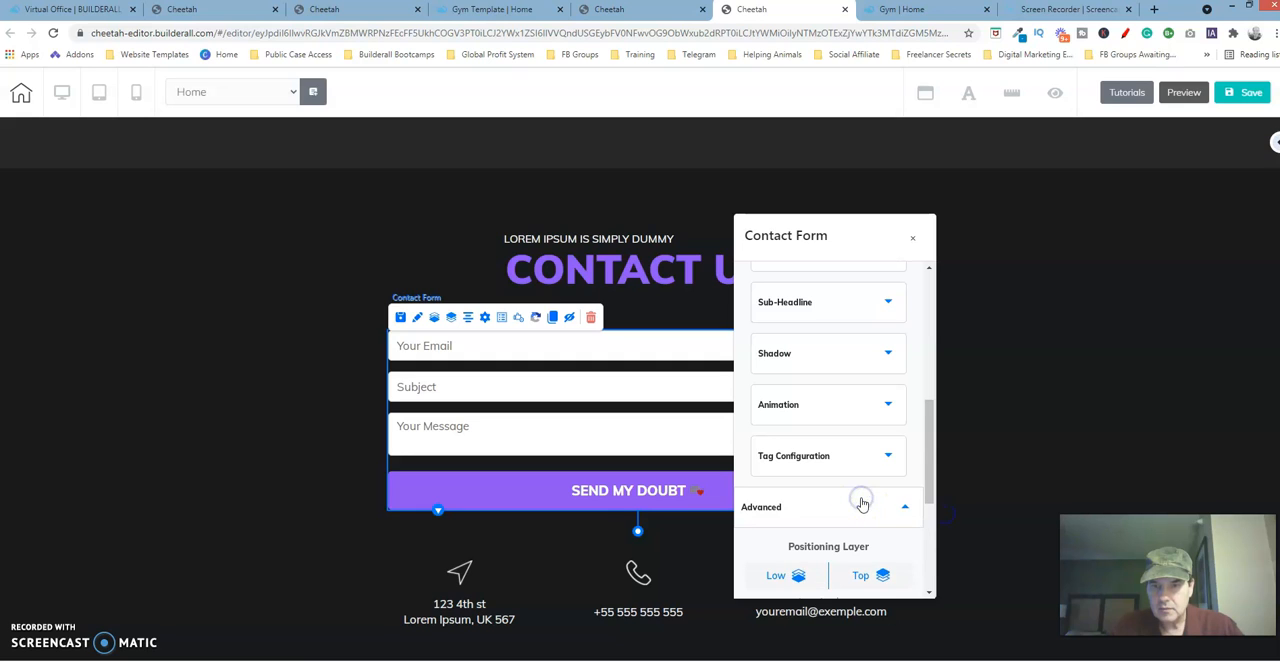
{"action": "left_click_drag", "start_coordinate": [929, 465], "coordinate": [938, 522]}
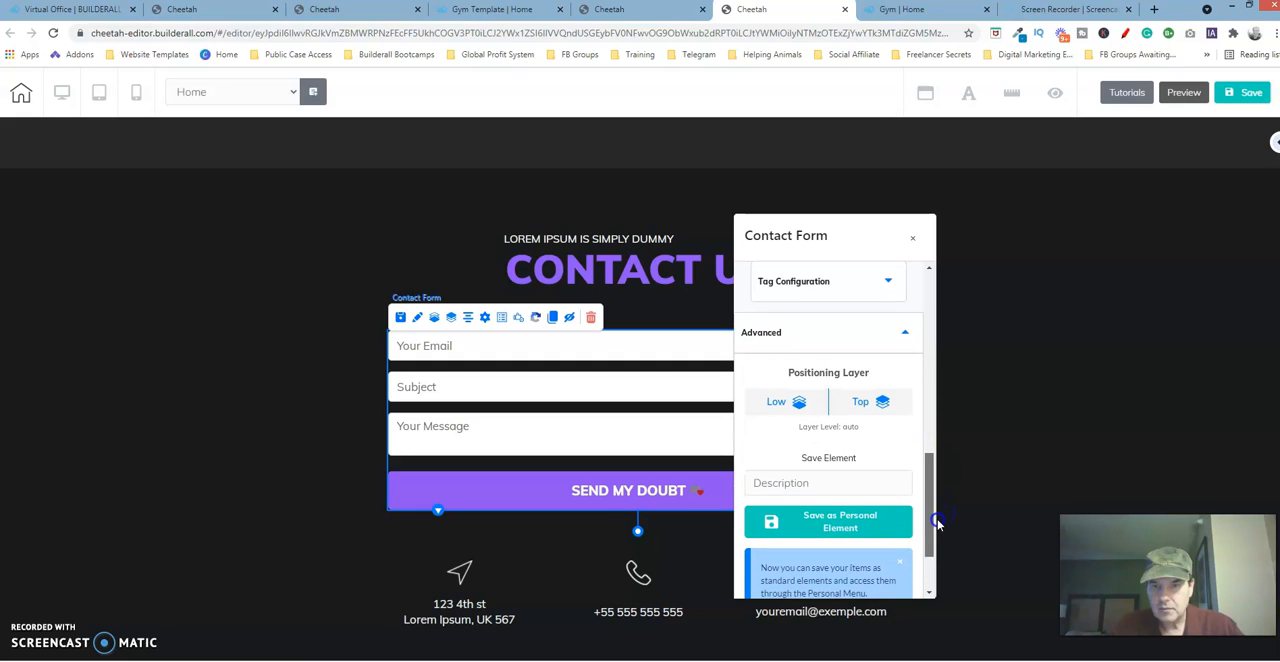
{"action": "left_click", "coordinate": [911, 240]}
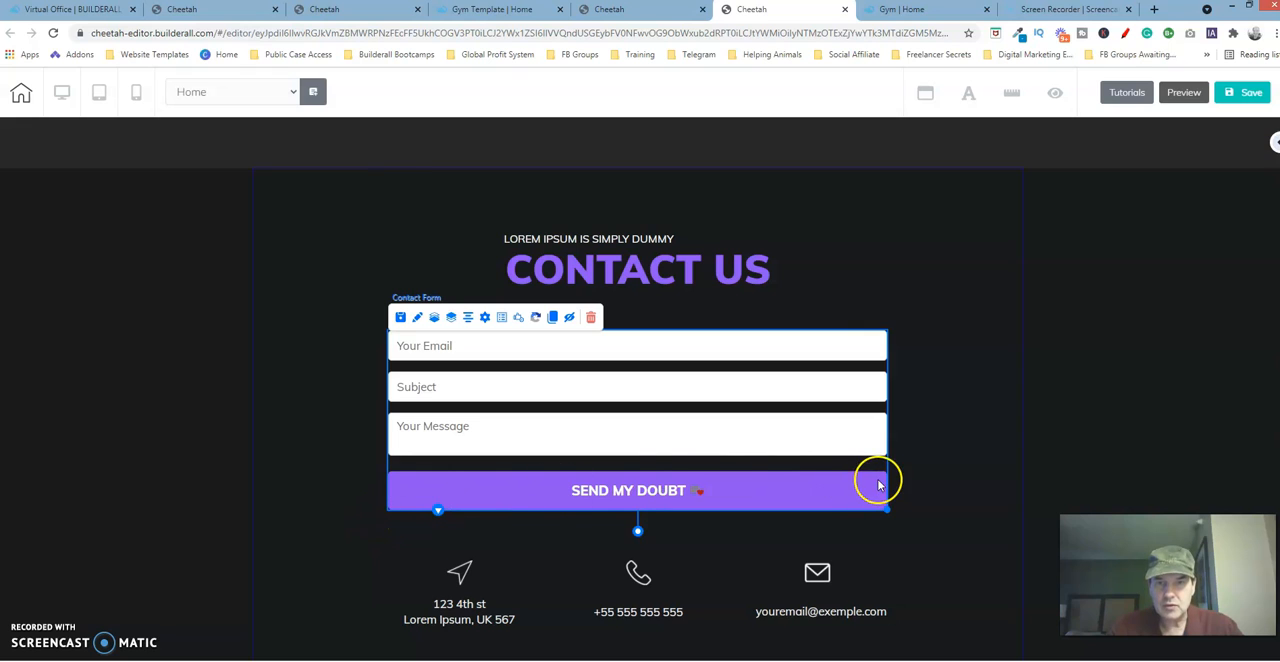
Narrow the contact form in the gym template editor and centre it on the page.
{"action": "left_click", "coordinate": [497, 12]}
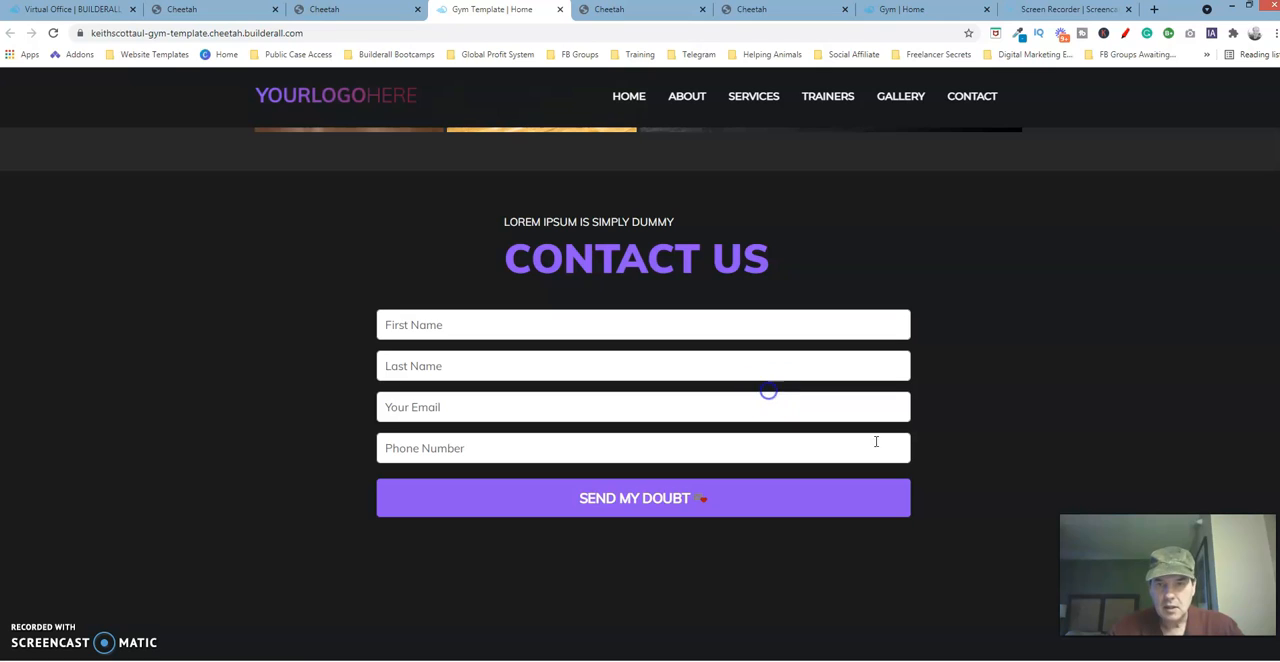
{"action": "left_click", "coordinate": [388, 10]}
{"action": "left_click_drag", "start_coordinate": [908, 500], "coordinate": [858, 505]}
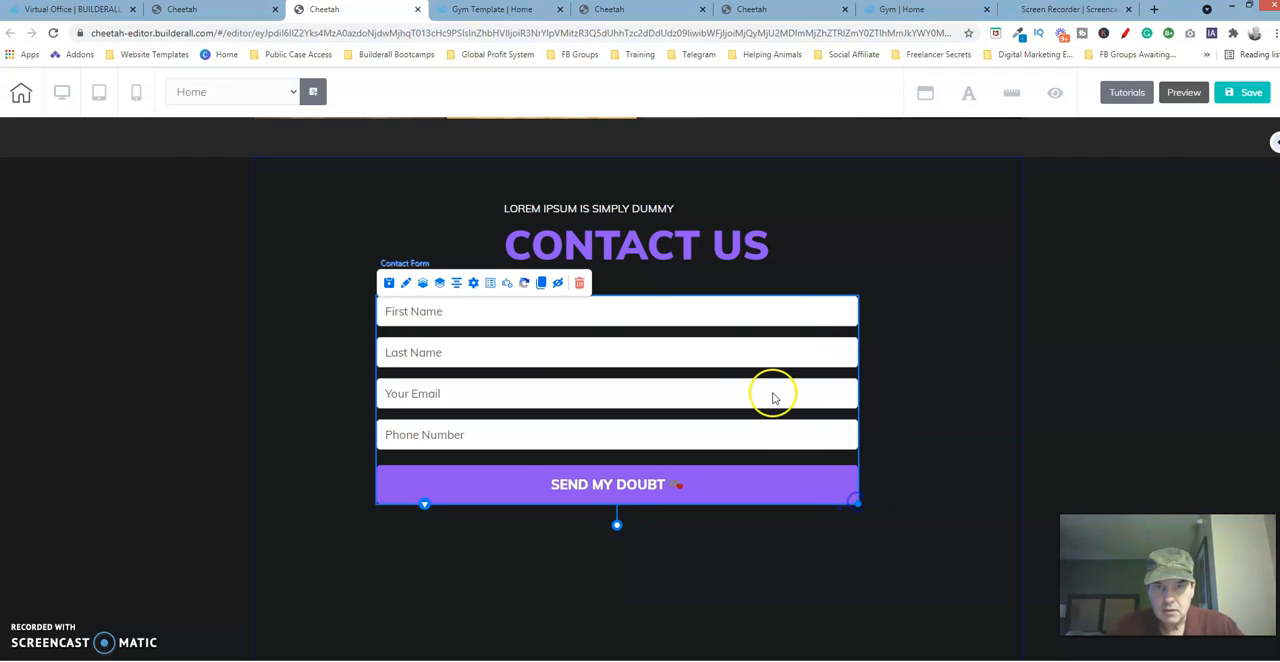
{"action": "left_click", "coordinate": [457, 284]}
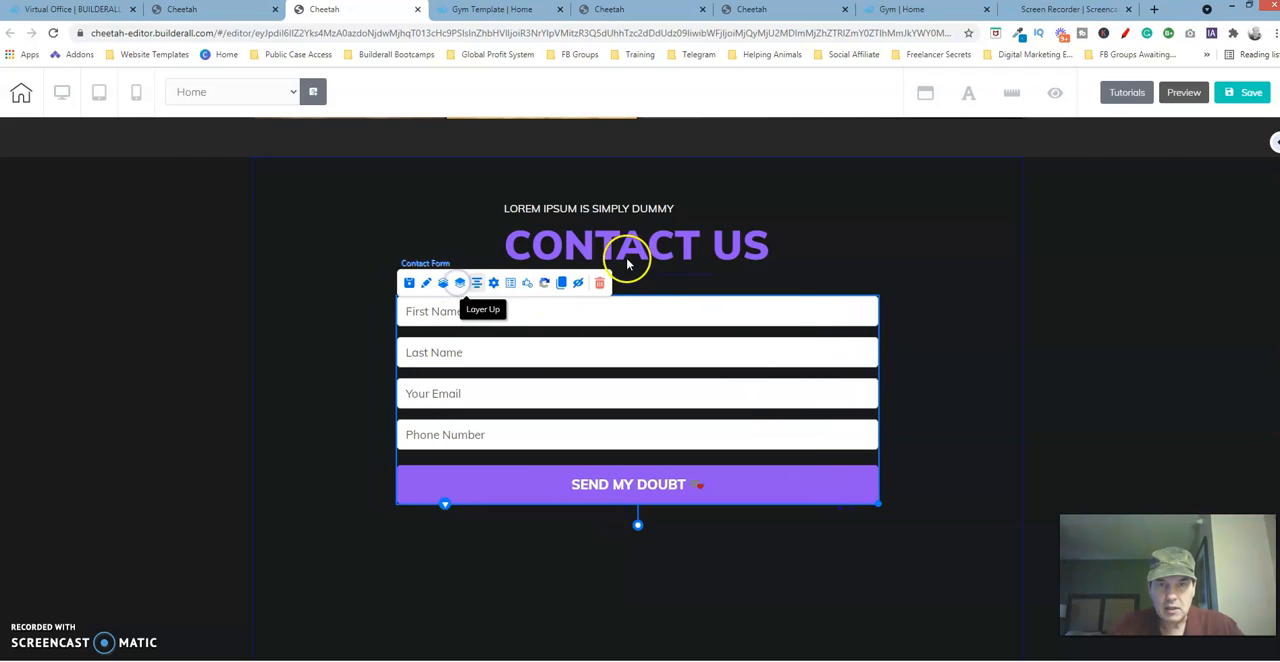
Nudge the template's contact form slightly down, away from the Contact Us heading.
{"action": "left_click", "coordinate": [778, 204]}
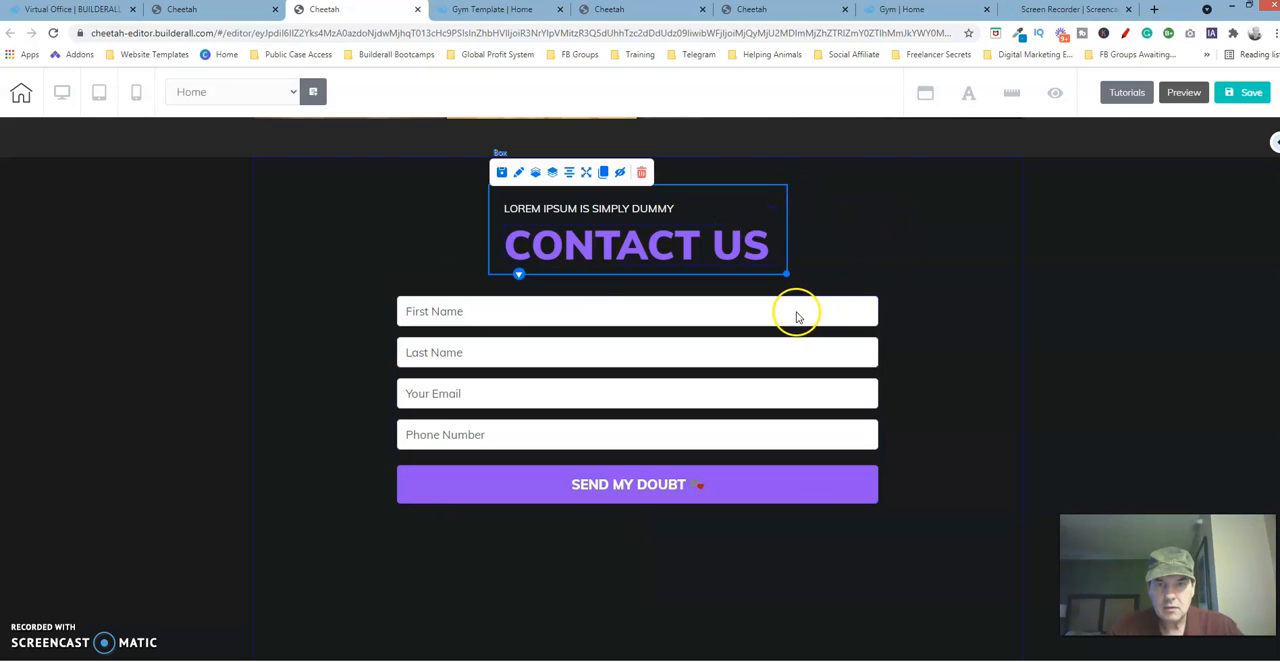
{"action": "left_click", "coordinate": [796, 315]}
{"action": "key", "text": "Down"}
{"action": "key", "text": "Down"}
{"action": "key", "text": "Down"}
{"action": "key", "text": "Down"}
{"action": "key", "text": "Down"}
{"action": "key", "text": "Down"}
{"action": "key", "text": "Down"}
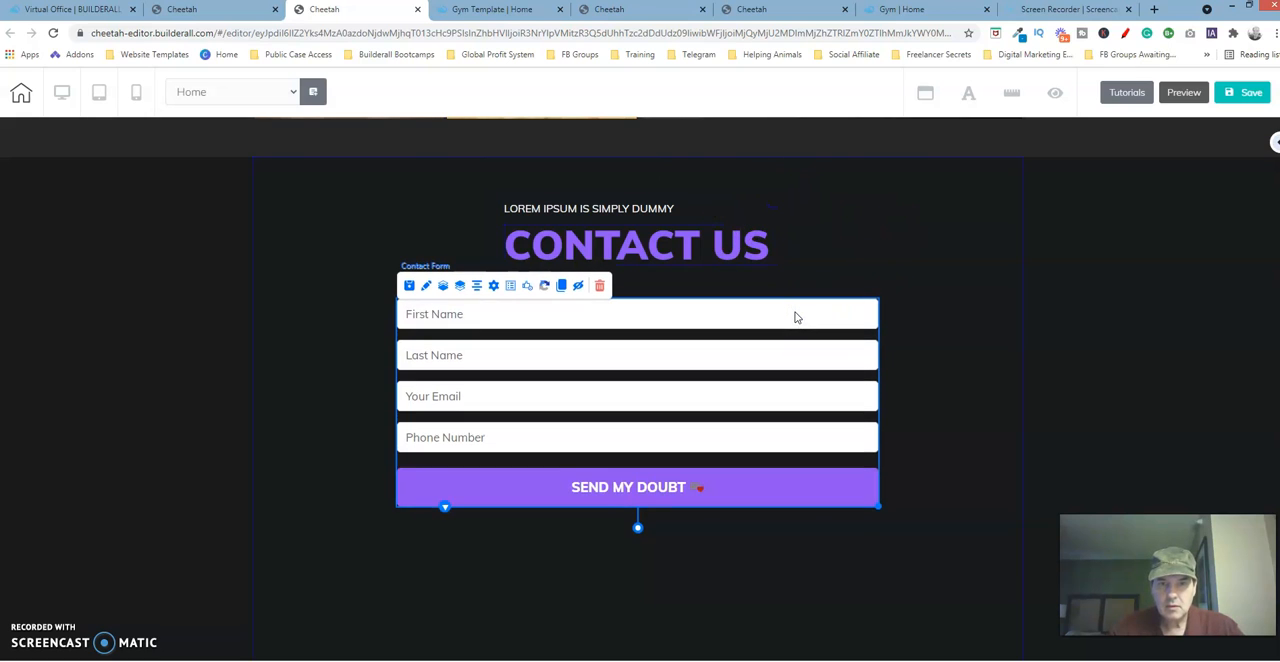
{"action": "key", "text": "Down"}
{"action": "left_click", "coordinate": [676, 340]}
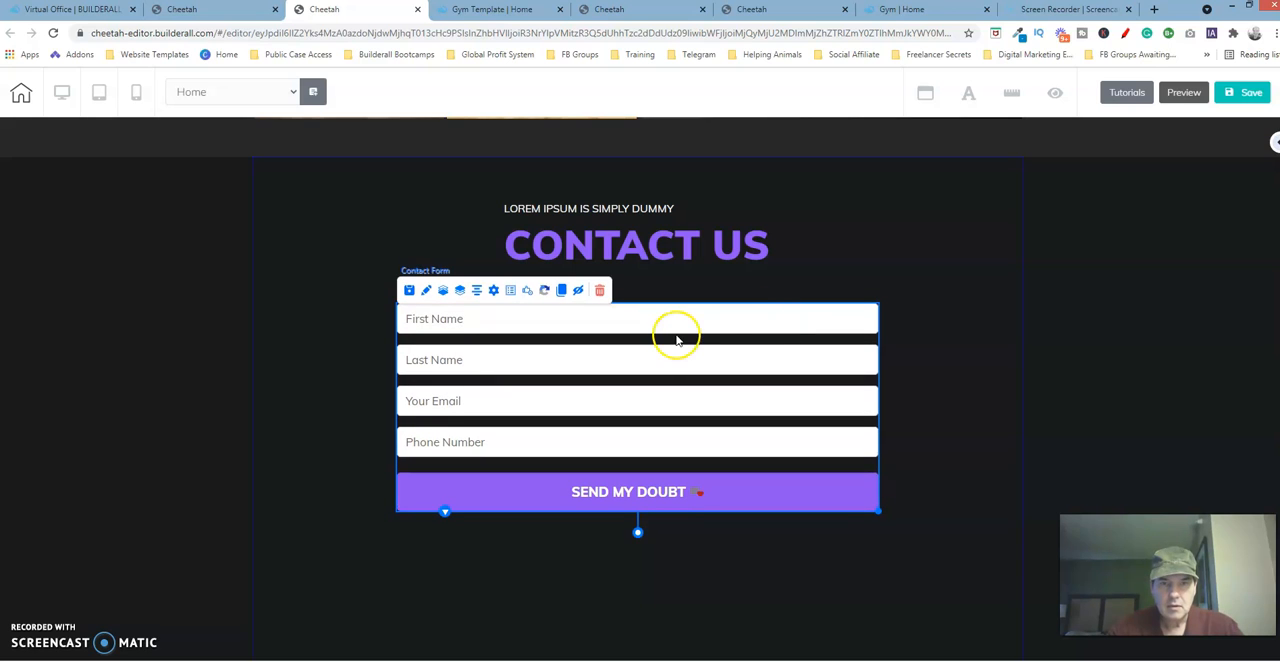
Open the field lists of the template's and the original site's contact forms and compare their types, labels and tags.
{"action": "left_click", "coordinate": [793, 10]}
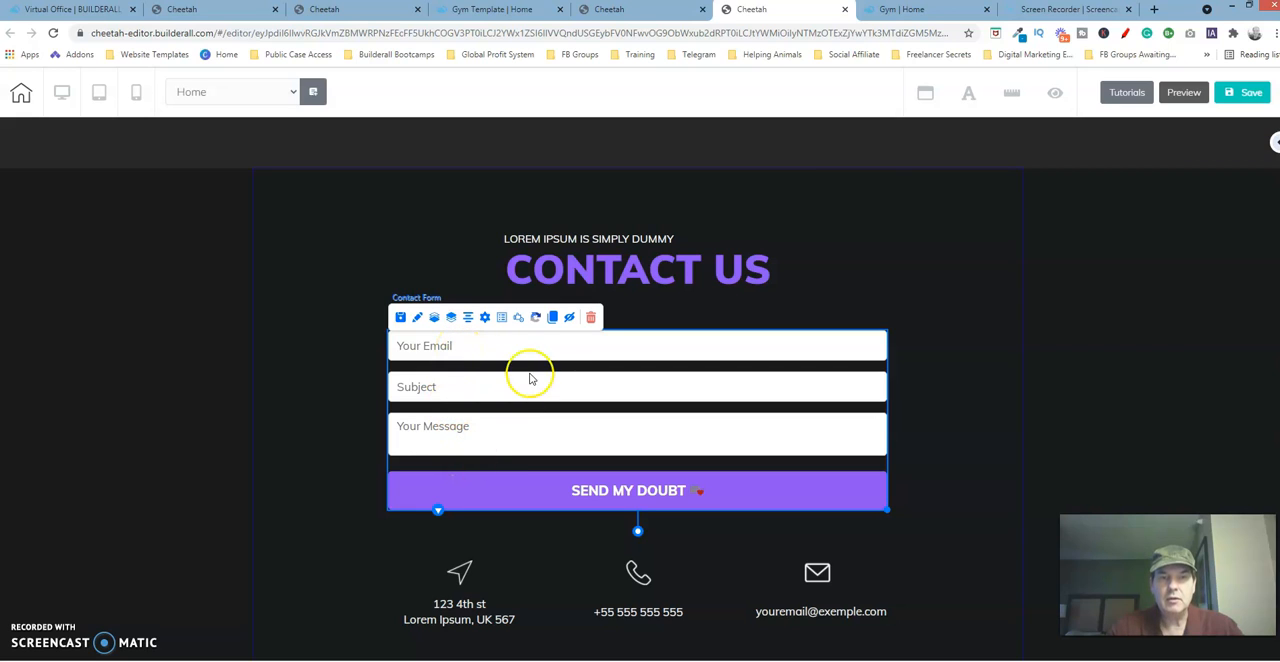
{"action": "left_click", "coordinate": [337, 10]}
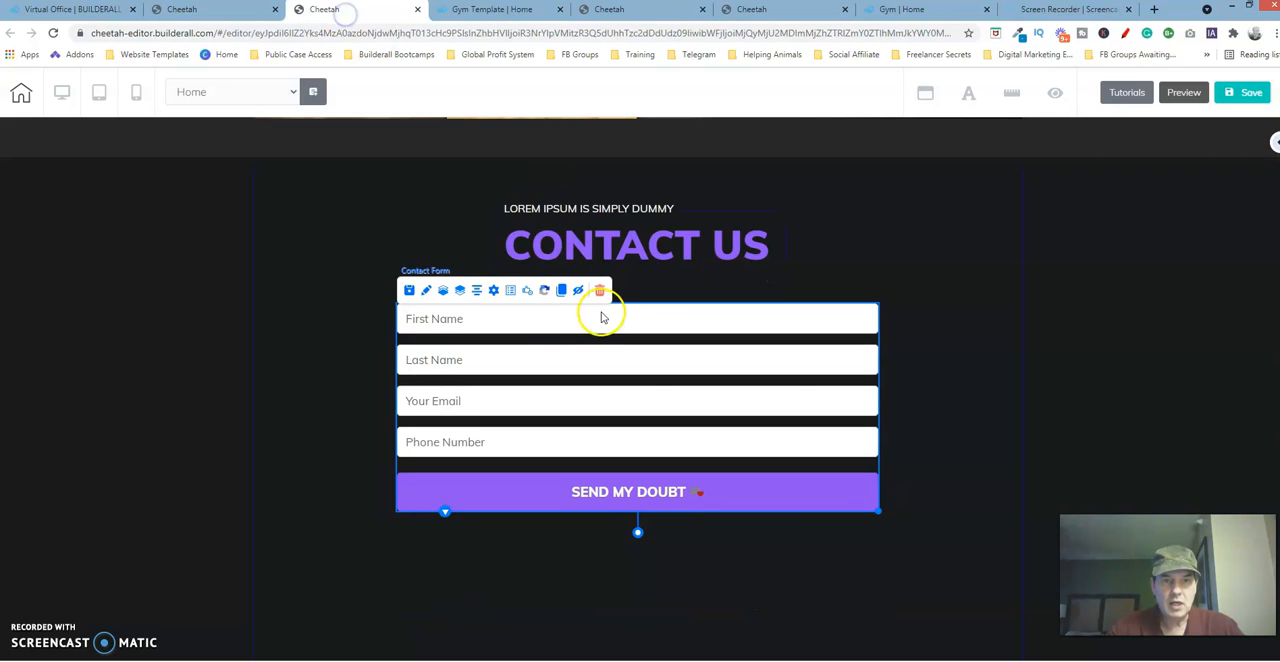
{"action": "left_click", "coordinate": [493, 291]}
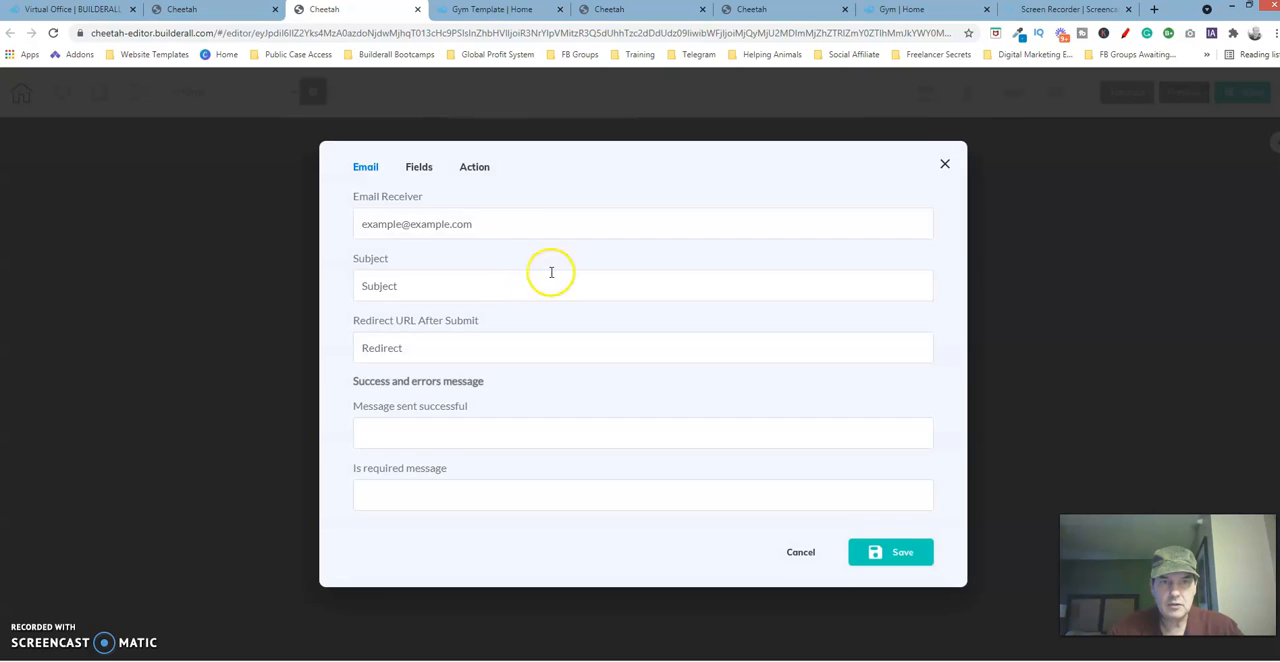
{"action": "left_click", "coordinate": [419, 166]}
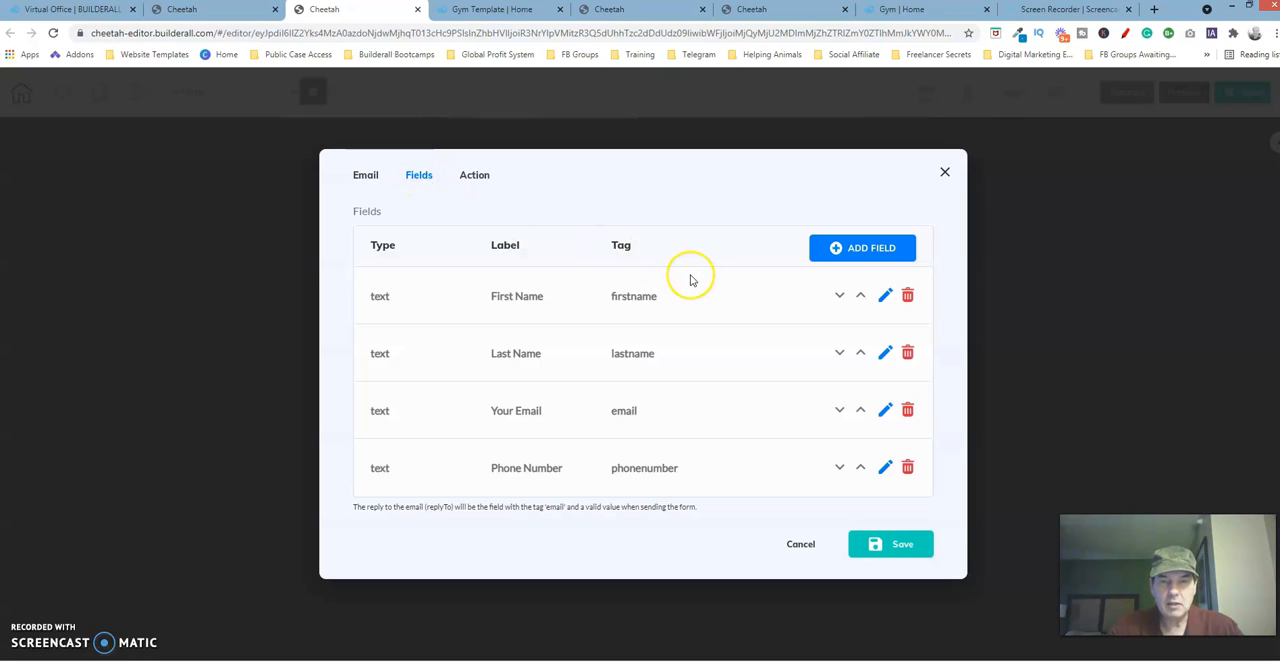
{"action": "left_click", "coordinate": [786, 17]}
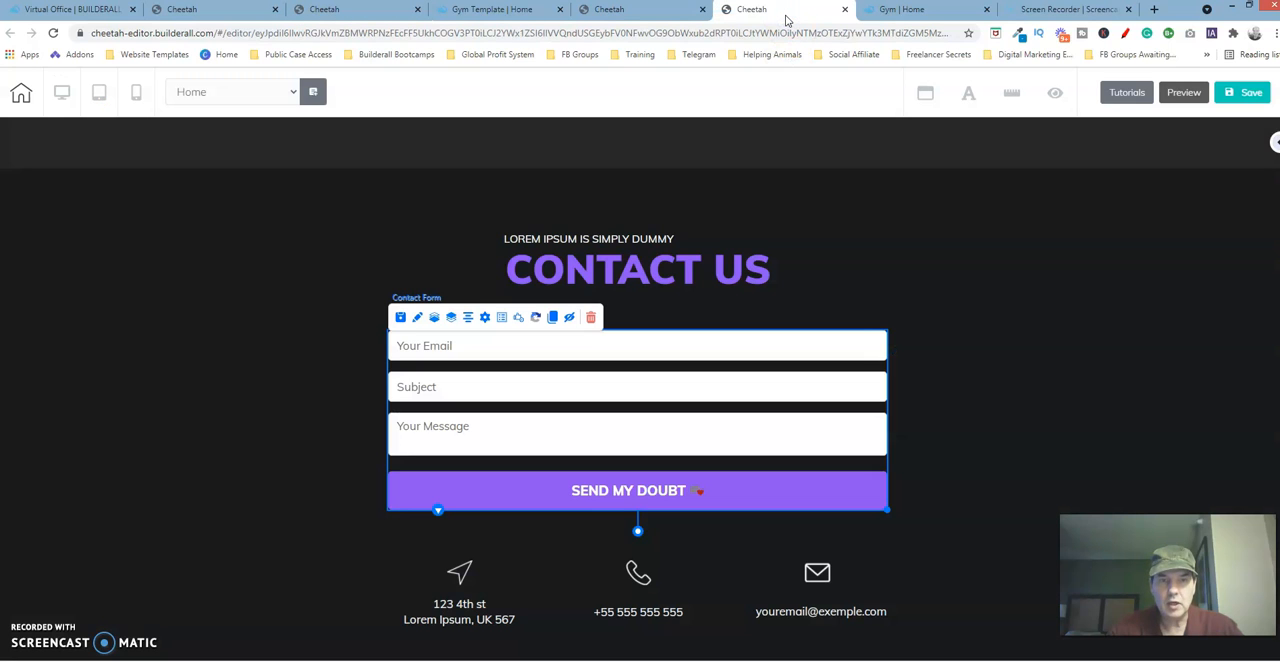
{"action": "left_click", "coordinate": [485, 317]}
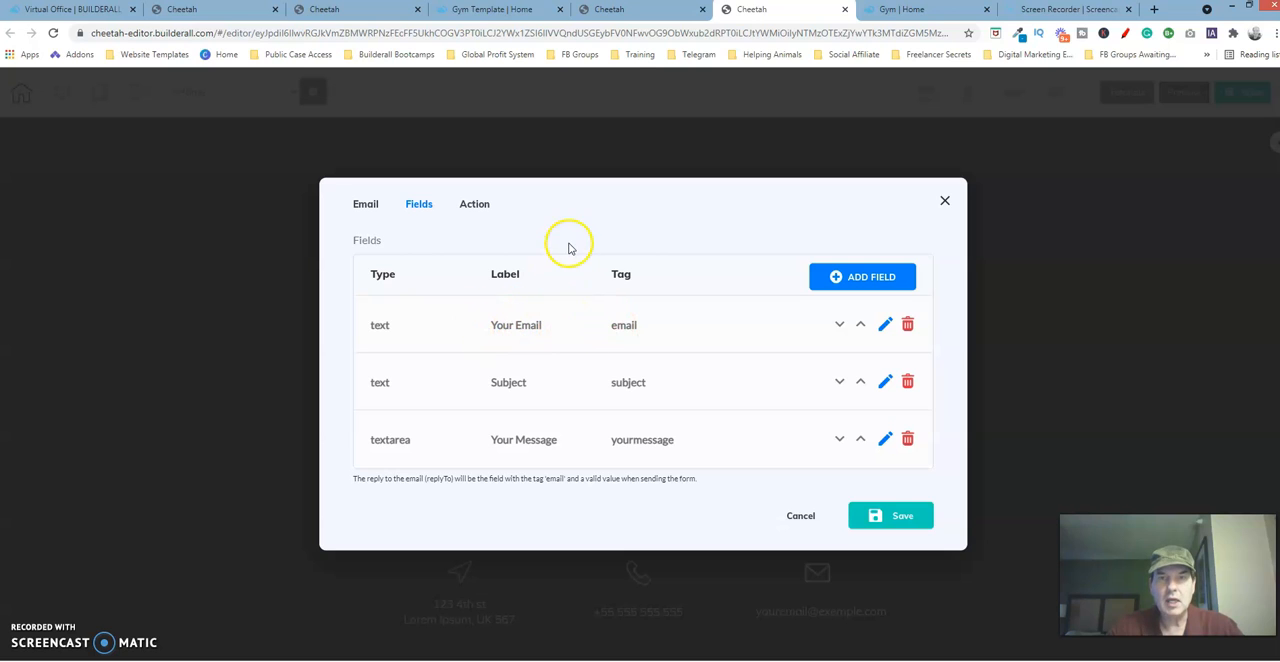
{"action": "left_click", "coordinate": [378, 18]}
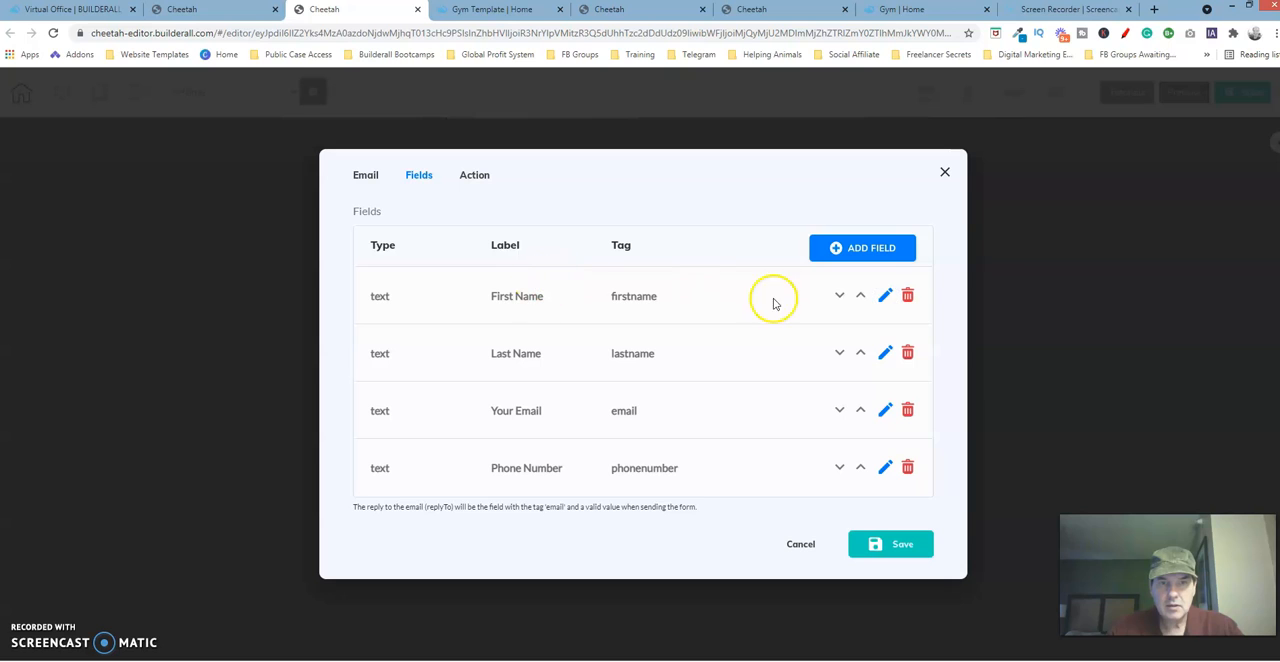
Change the template form's first field to the label "Your Email" with the tag "email" and save it.
{"action": "left_click", "coordinate": [885, 295]}
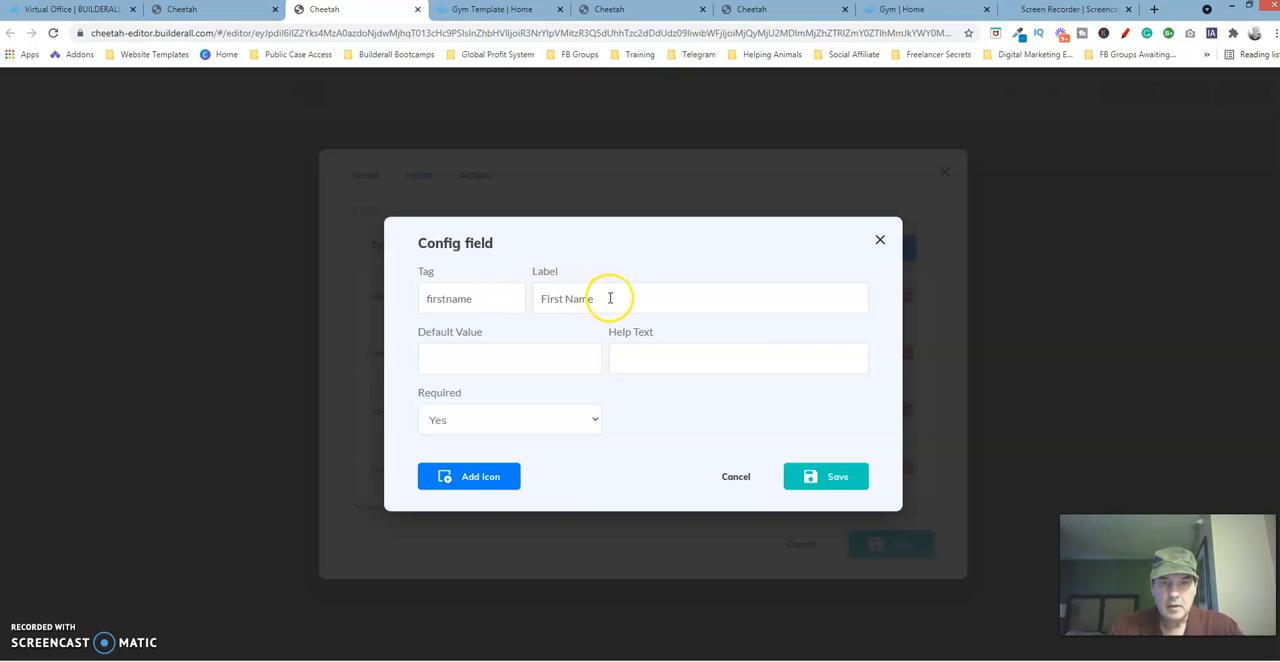
{"action": "left_click_drag", "start_coordinate": [566, 301], "coordinate": [522, 300]}
{"action": "type", "text": "Your Email"}
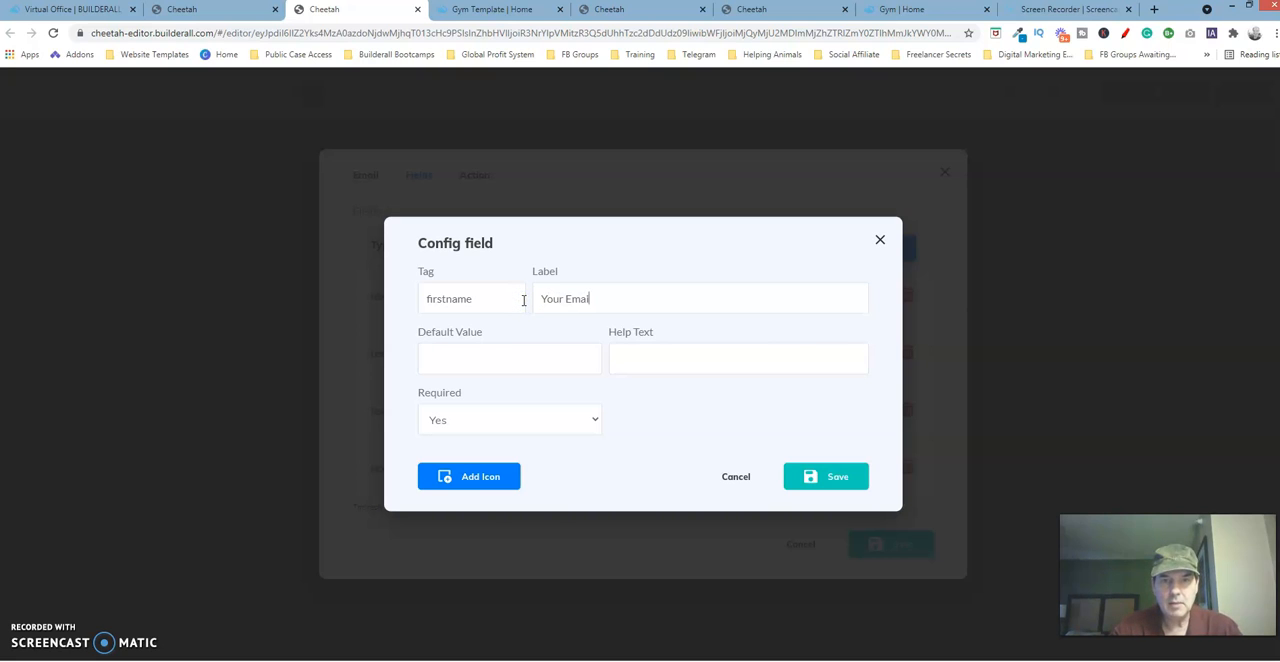
{"action": "left_click_drag", "start_coordinate": [494, 296], "coordinate": [380, 297]}
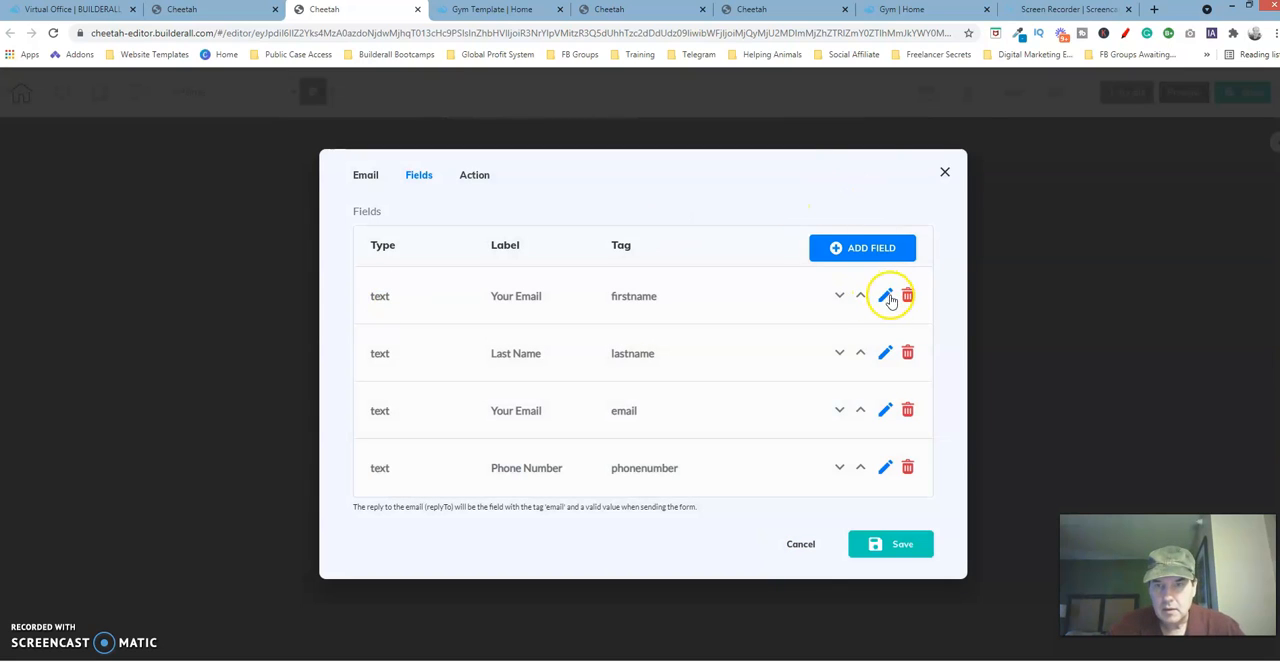
{"action": "left_click", "coordinate": [888, 298]}
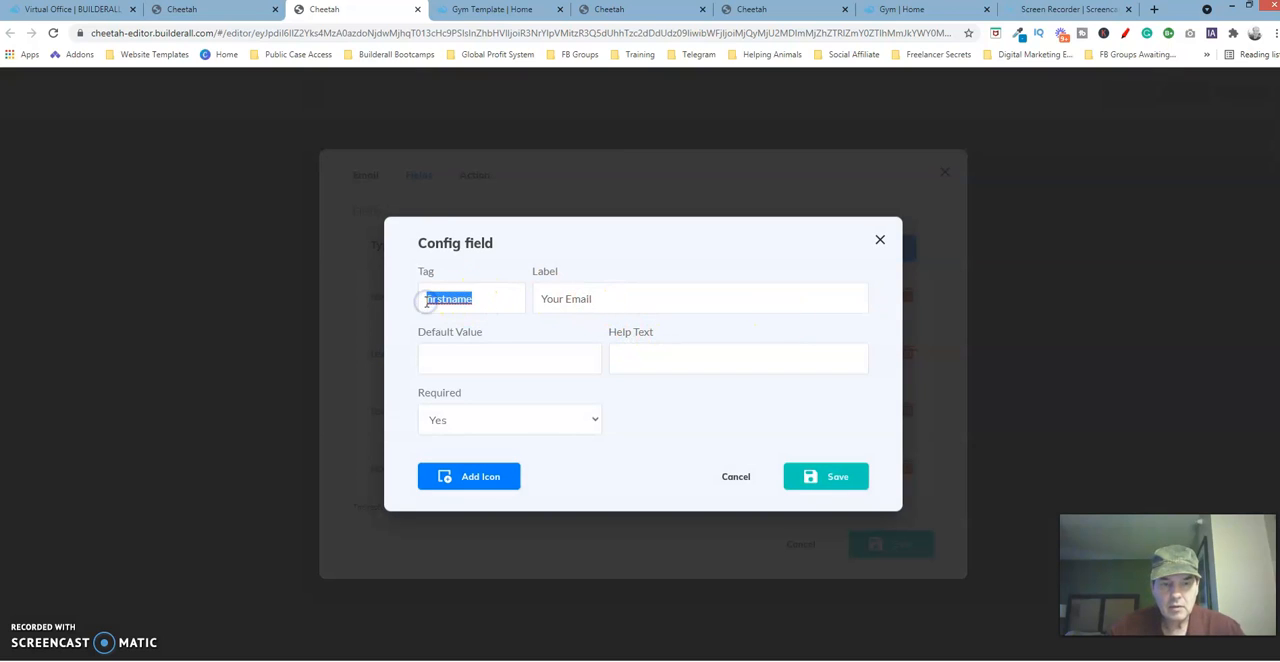
{"action": "type", "text": "email"}
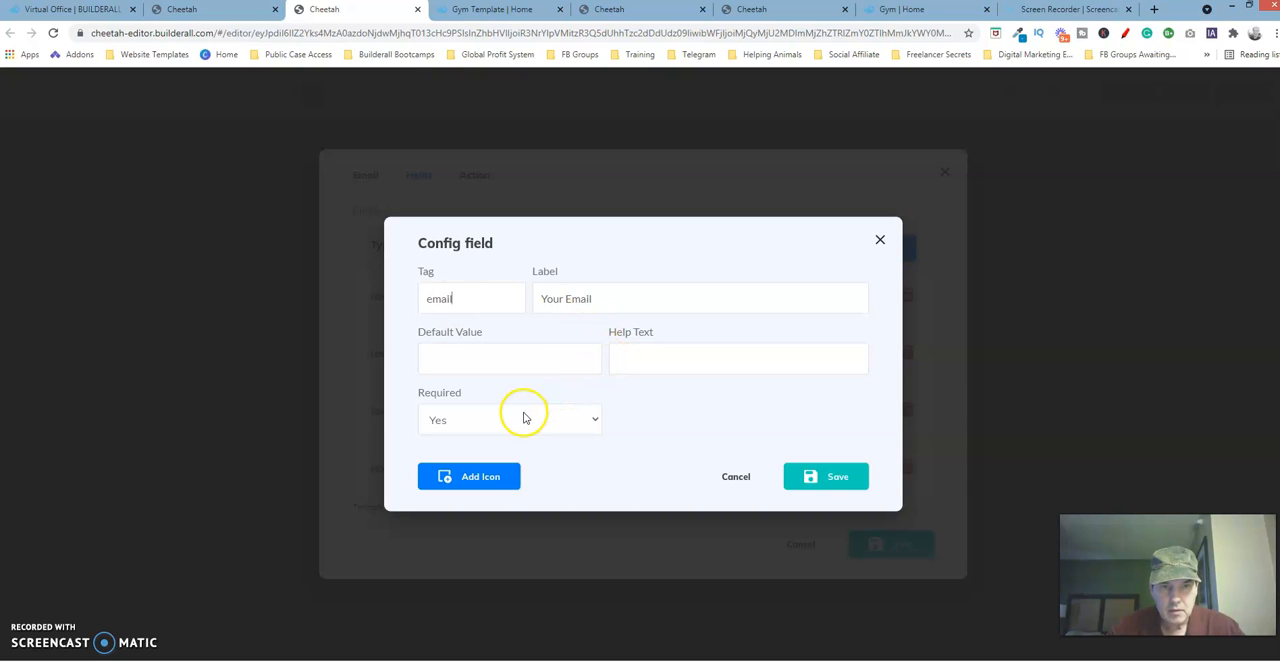
{"action": "left_click", "coordinate": [833, 476]}
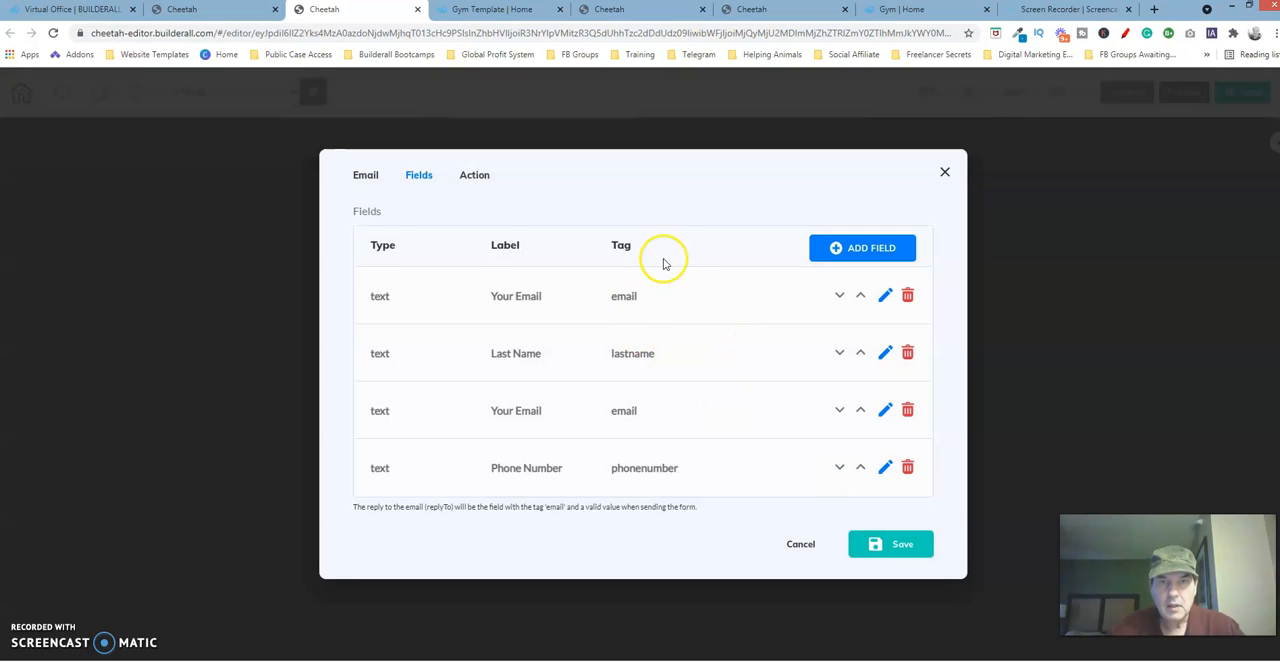
Change the template form's second field to the label "Subject" with the tag "subject", matching the original site's form, and save it.
{"action": "left_click", "coordinate": [820, 8]}
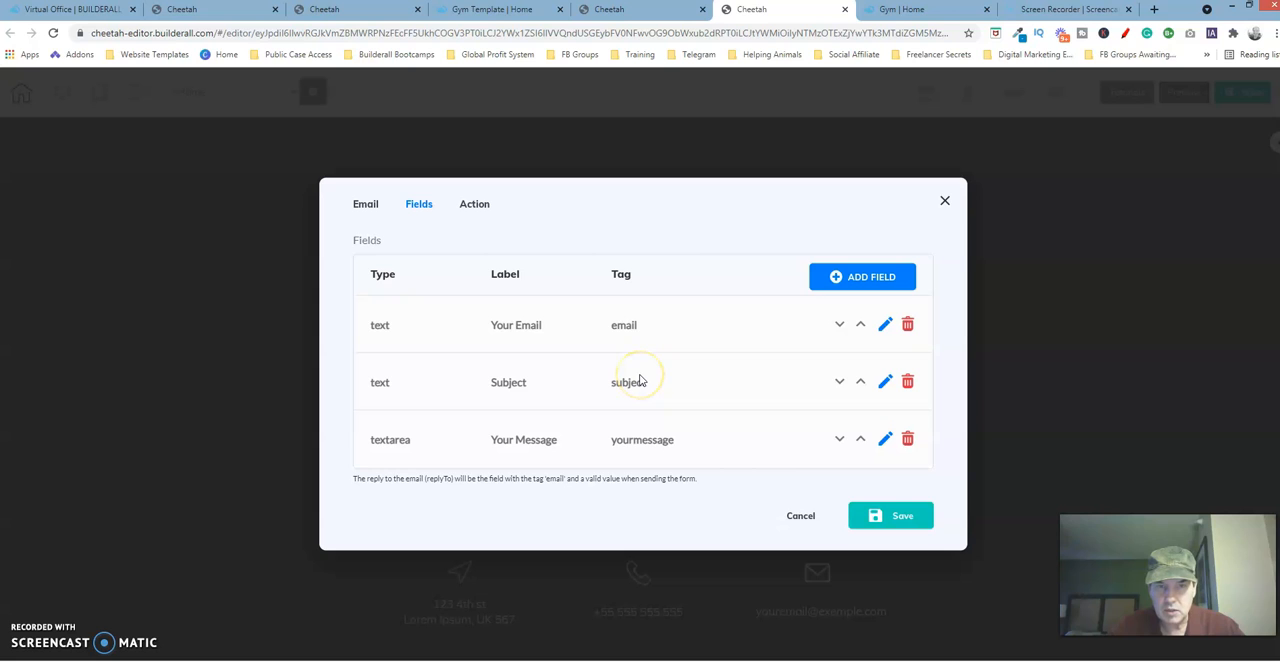
{"action": "scroll", "coordinate": [389, 380], "scroll_direction": "up", "scroll_amount": 2}
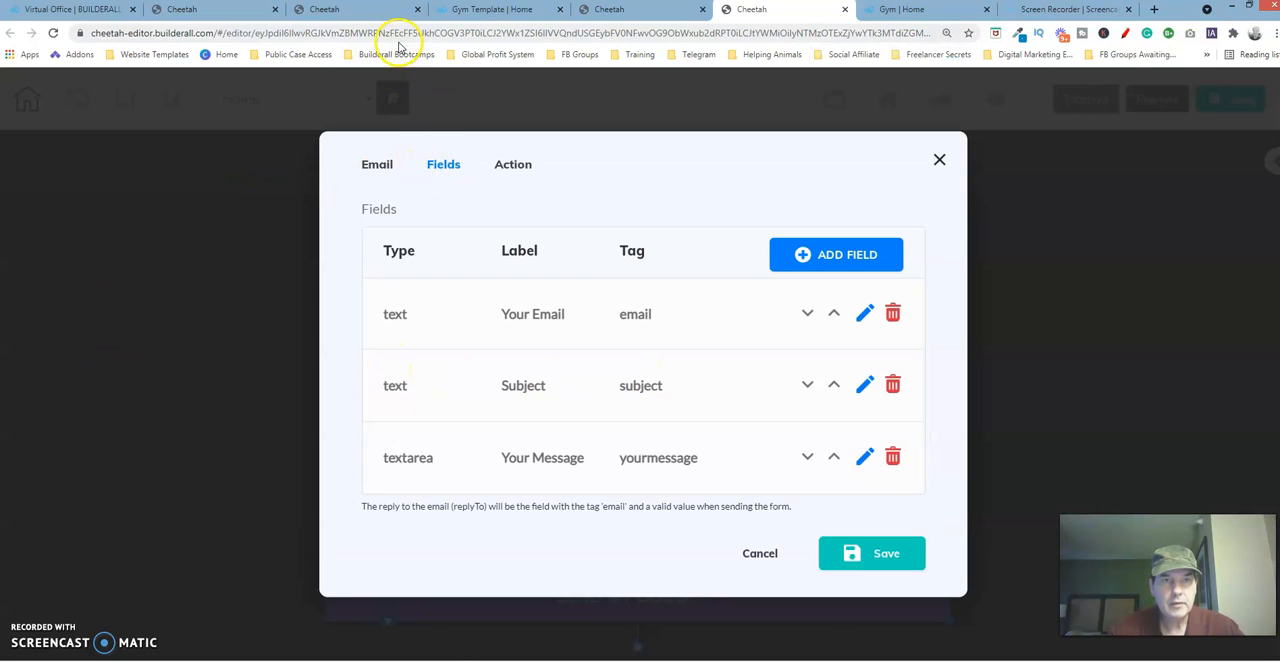
{"action": "left_click", "coordinate": [375, 11]}
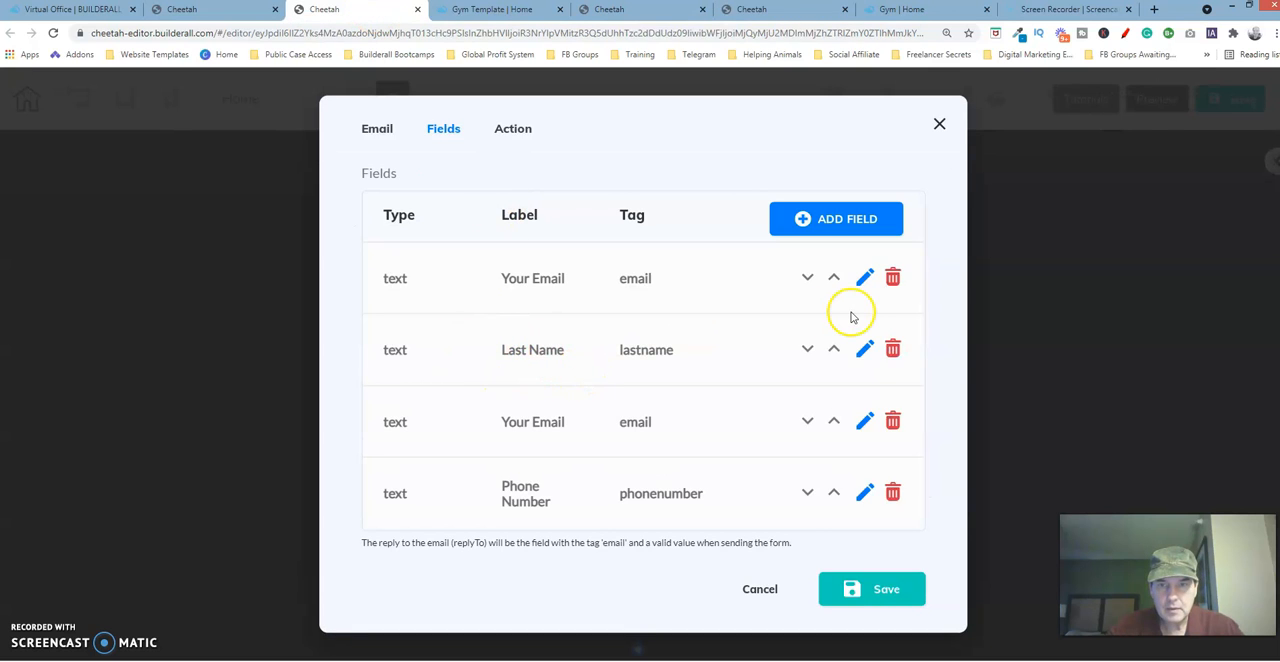
{"action": "left_click", "coordinate": [866, 348]}
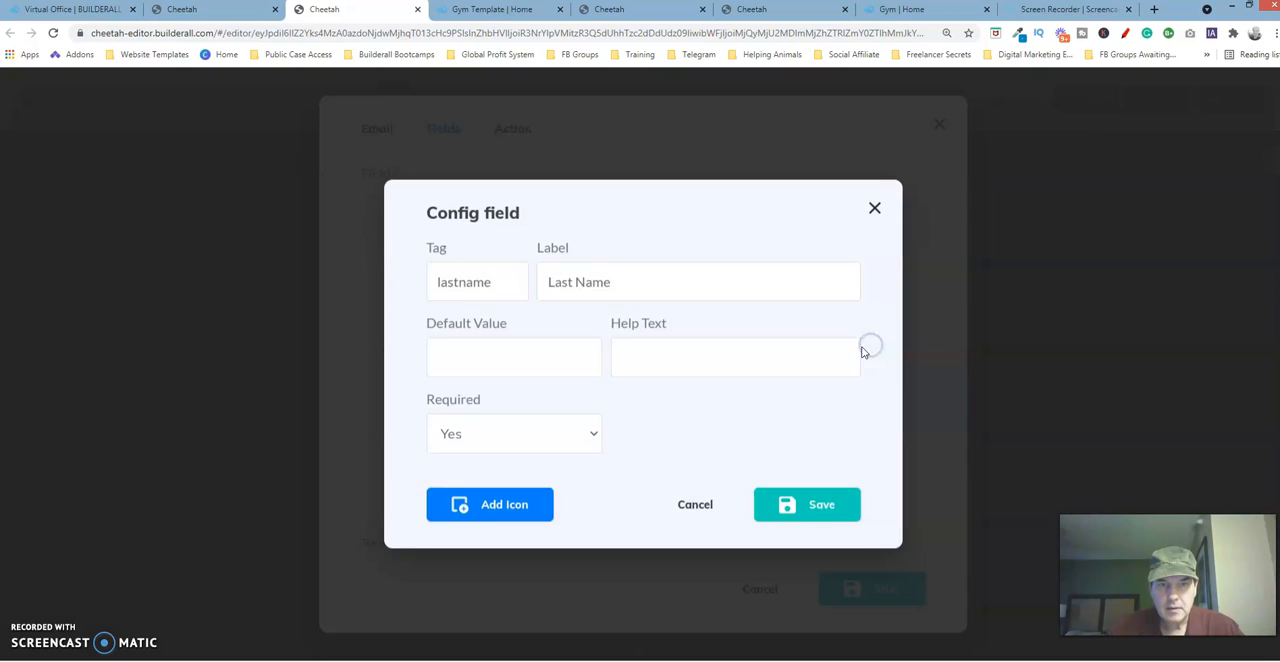
{"action": "left_click_drag", "start_coordinate": [491, 283], "coordinate": [433, 286]}
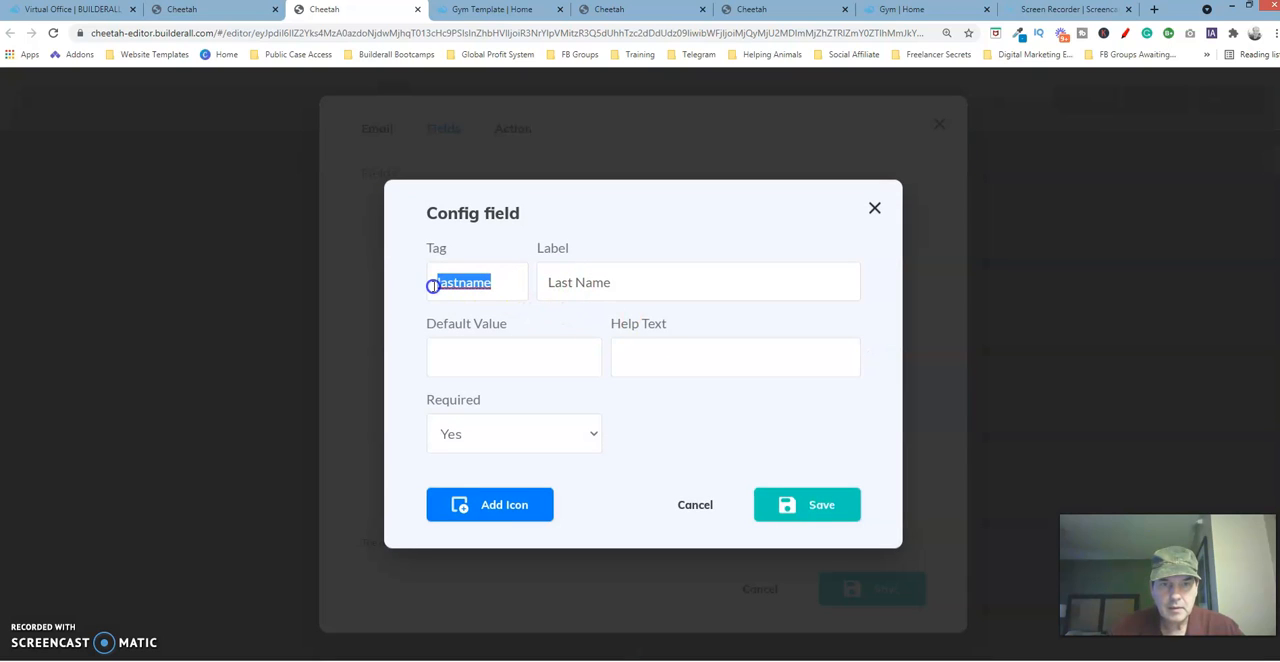
{"action": "type", "text": "subject"}
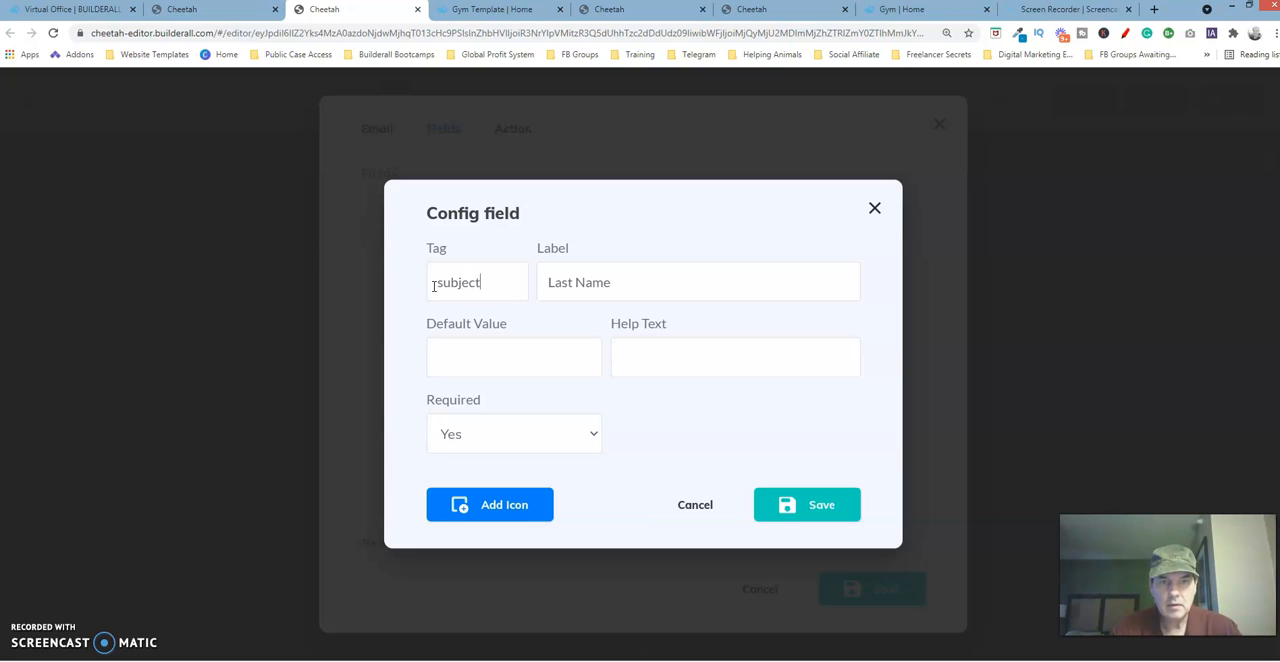
{"action": "key", "text": "Tab"}
{"action": "type", "text": "S"}
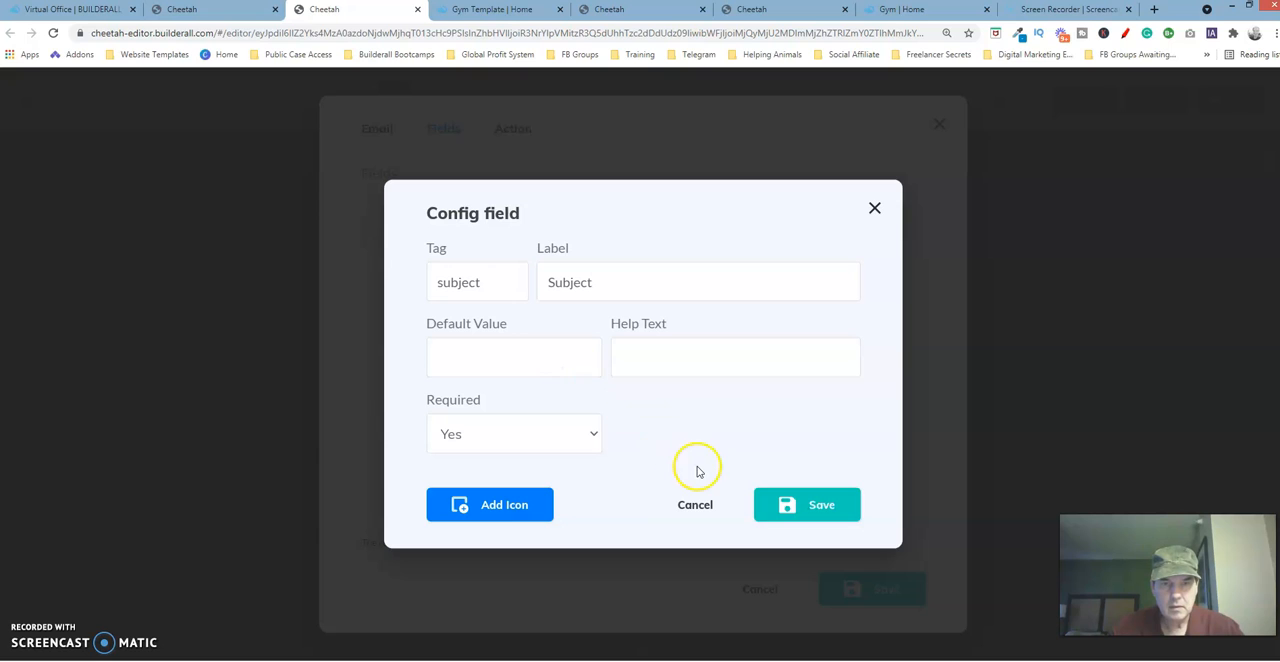
{"action": "left_click", "coordinate": [798, 508]}
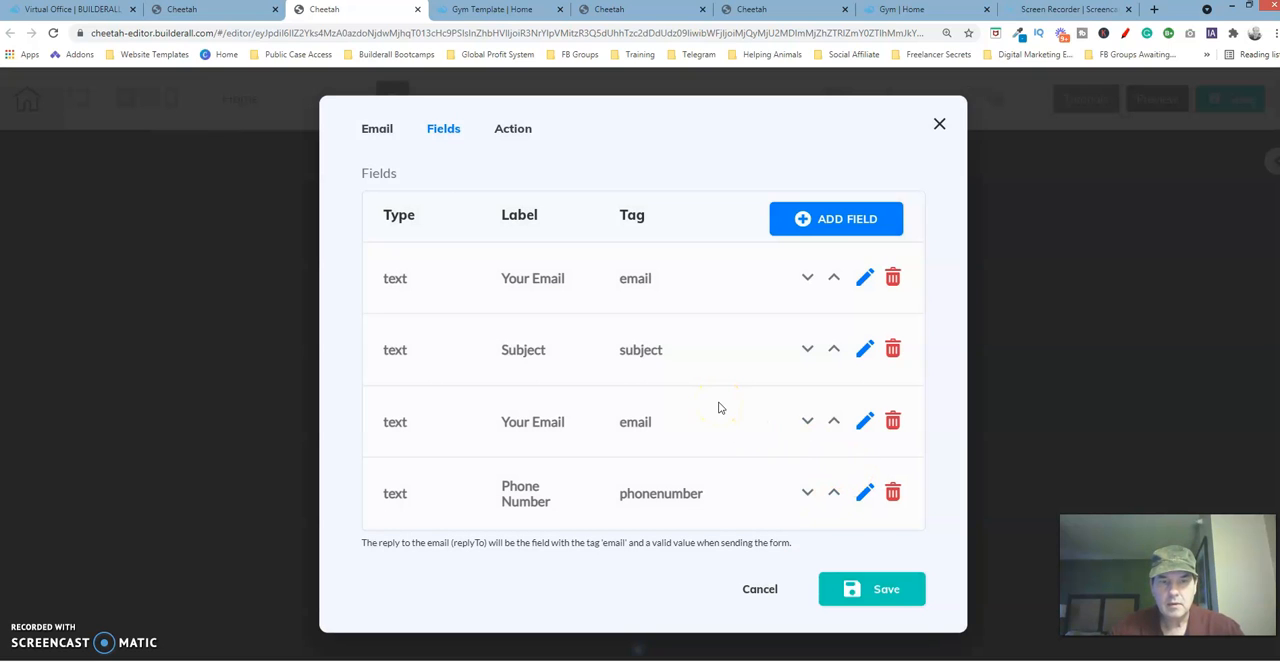
Compare the original form's field list with the template form's, and examine the settings of the template's third and fourth fields.
{"action": "key", "text": "ctrl+minus"}
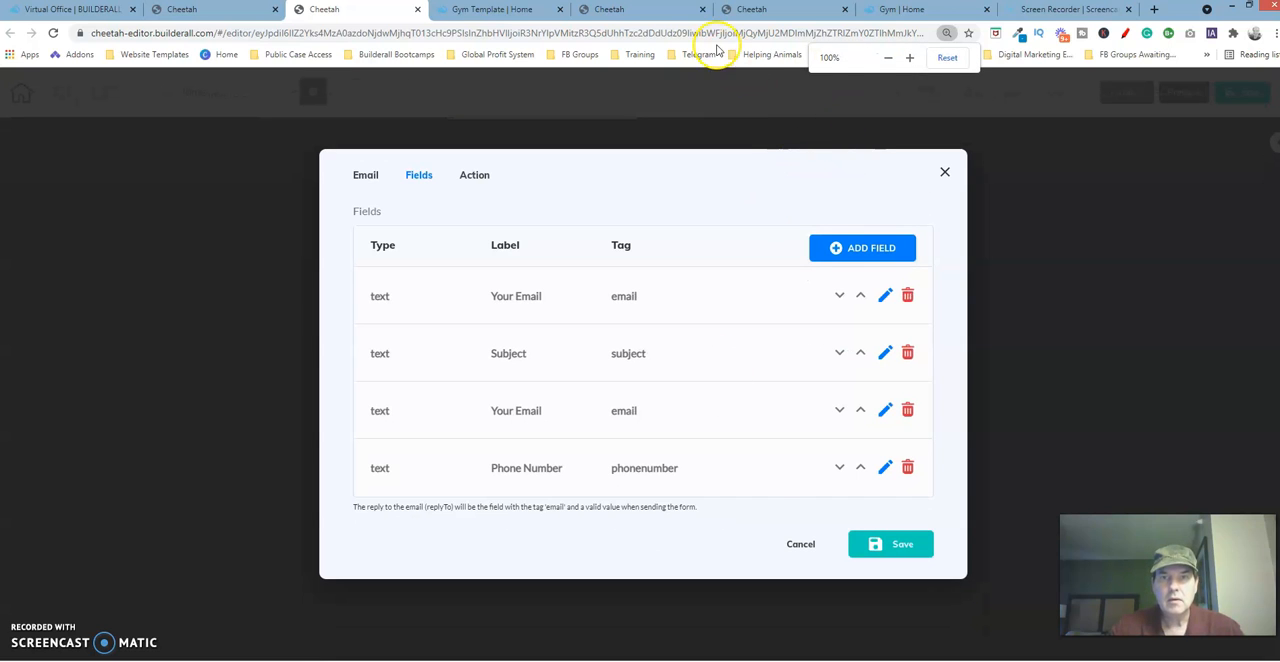
{"action": "left_click", "coordinate": [777, 13]}
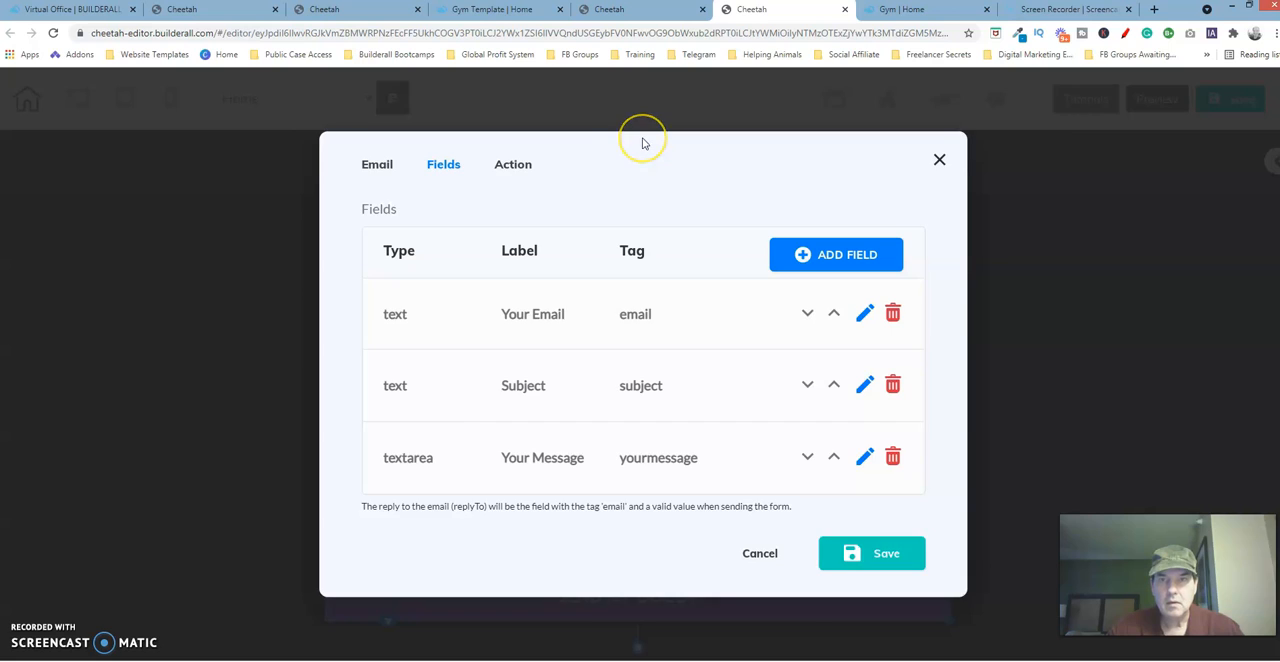
{"action": "key", "text": "ctrl+minus"}
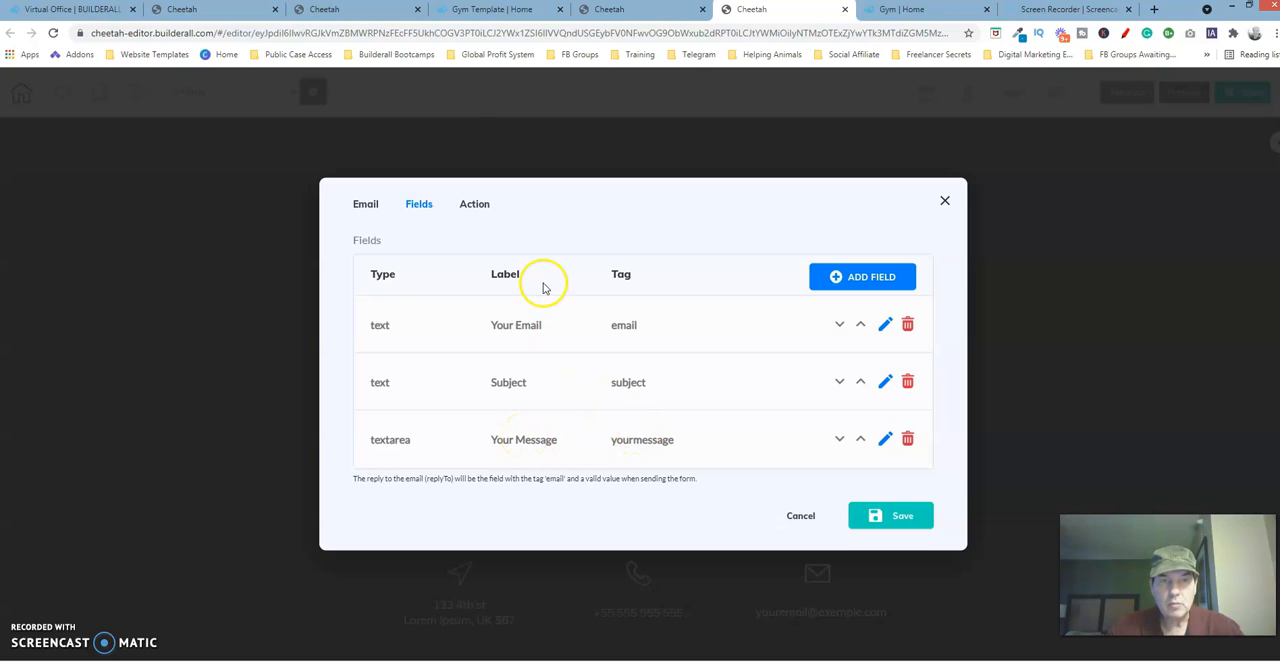
{"action": "left_click", "coordinate": [378, 12]}
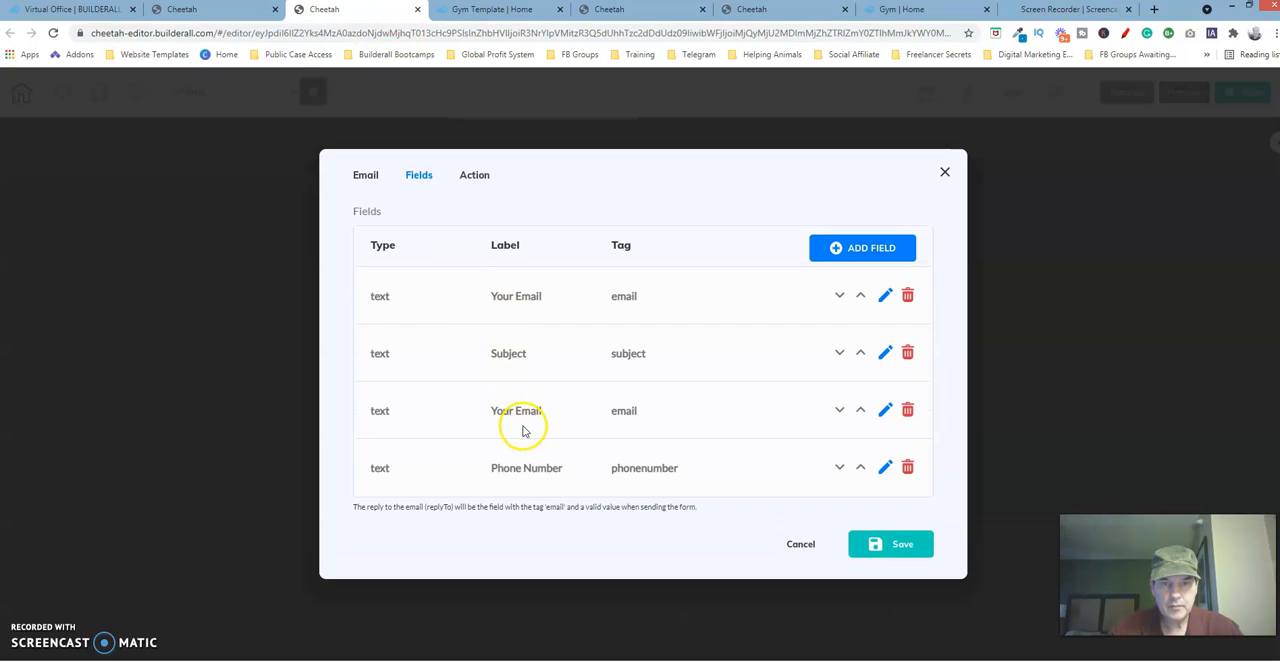
{"action": "left_click", "coordinate": [885, 411]}
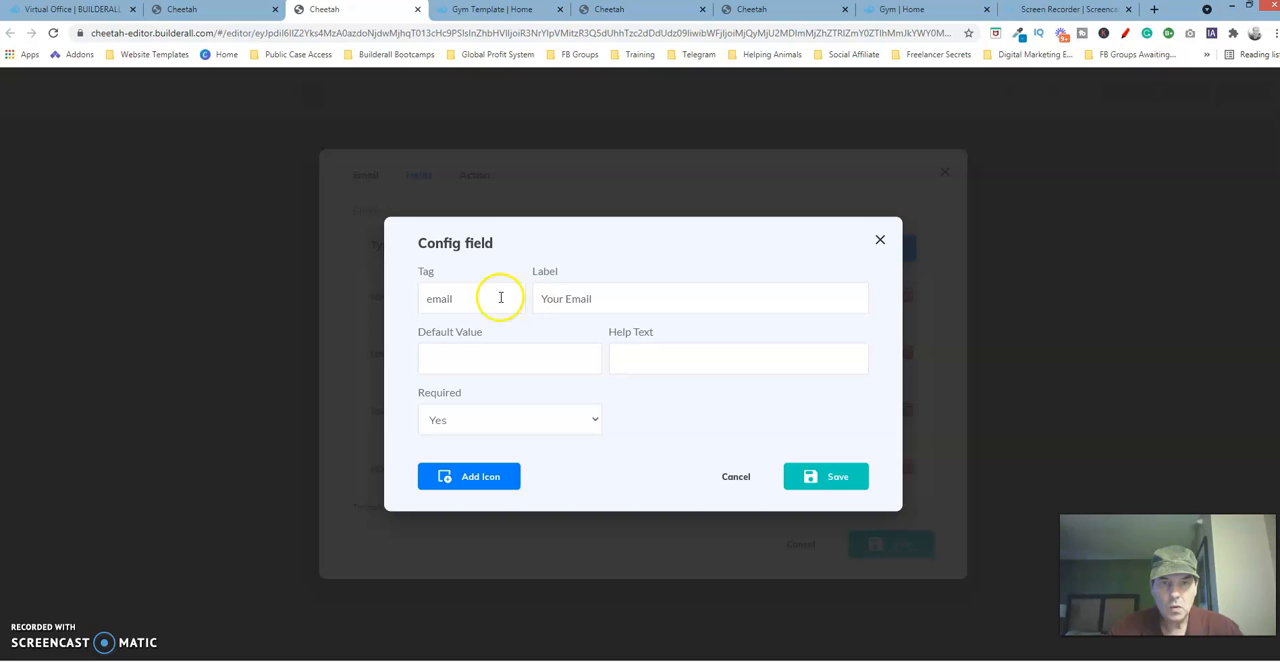
{"action": "left_click", "coordinate": [879, 243]}
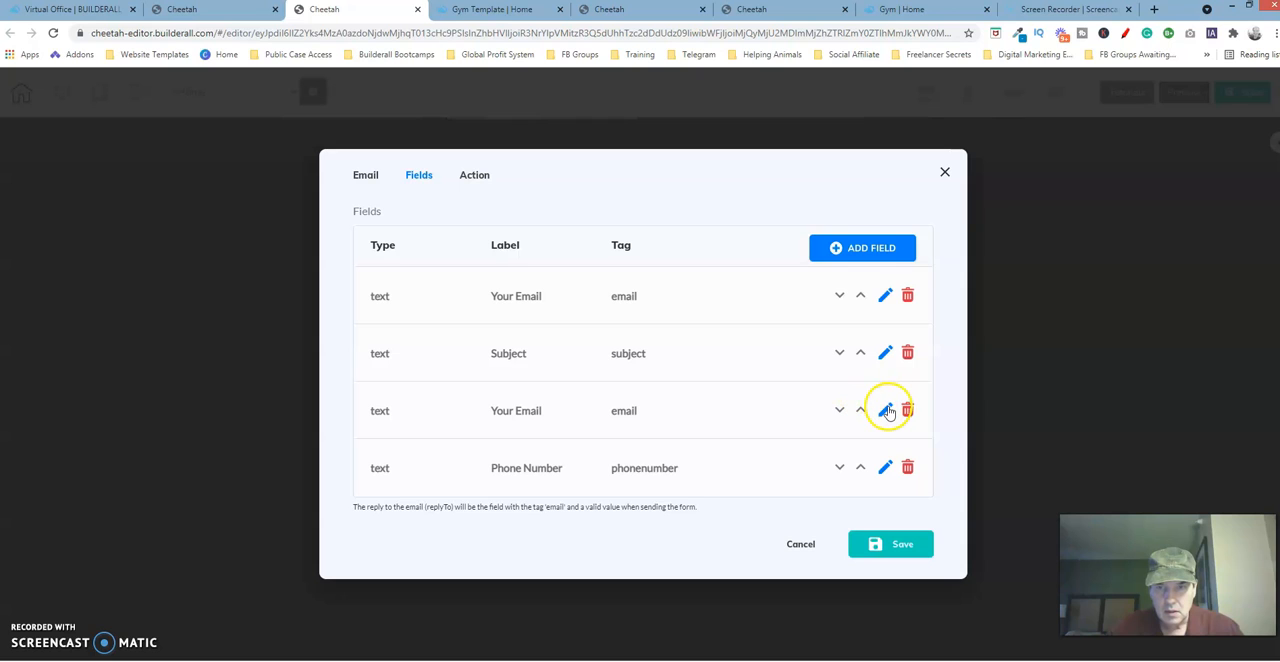
{"action": "left_click", "coordinate": [886, 468]}
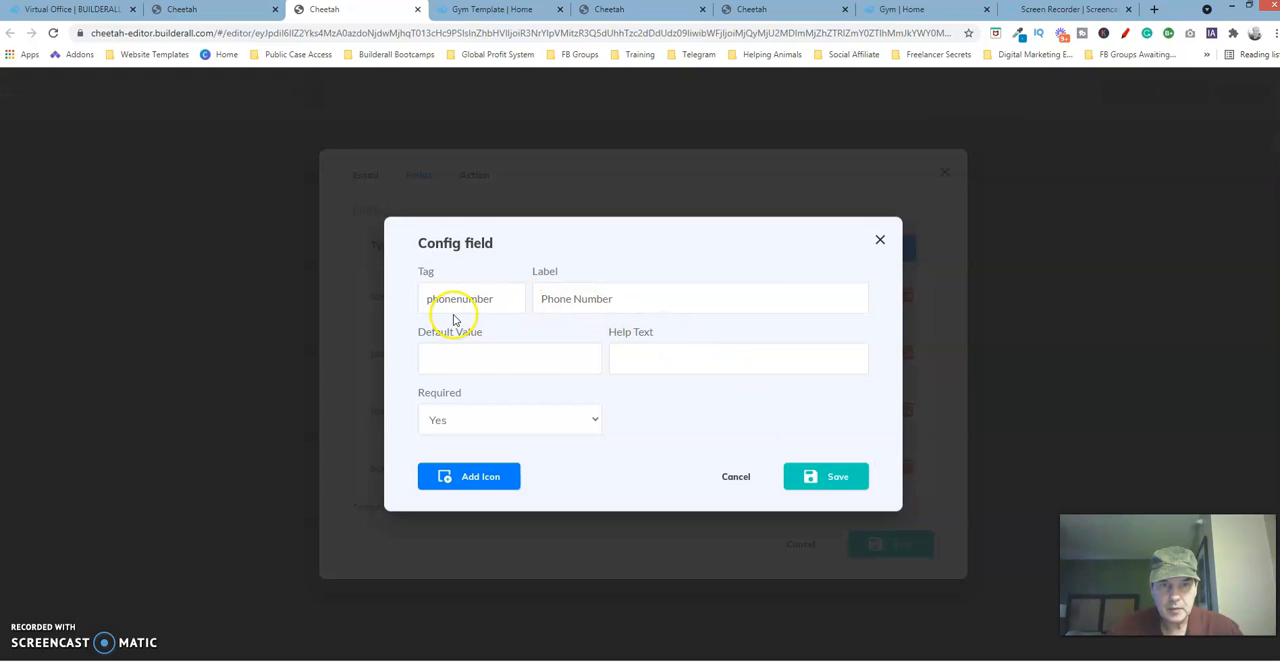
{"action": "left_click", "coordinate": [737, 477]}
Replace the Phone Number and duplicate Your Email fields with a text area labelled "Your Message", tag "yourmessage", and choose its Required setting.
{"action": "left_click", "coordinate": [908, 466]}
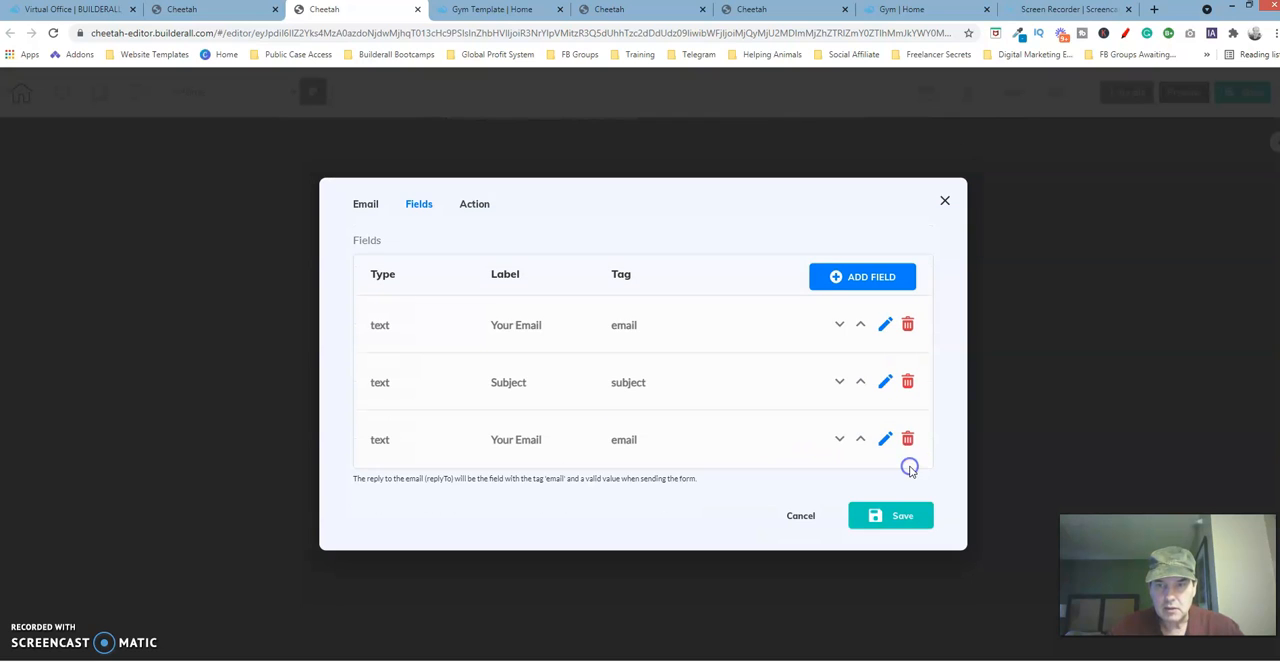
{"action": "left_click", "coordinate": [908, 440]}
{"action": "left_click", "coordinate": [885, 305]}
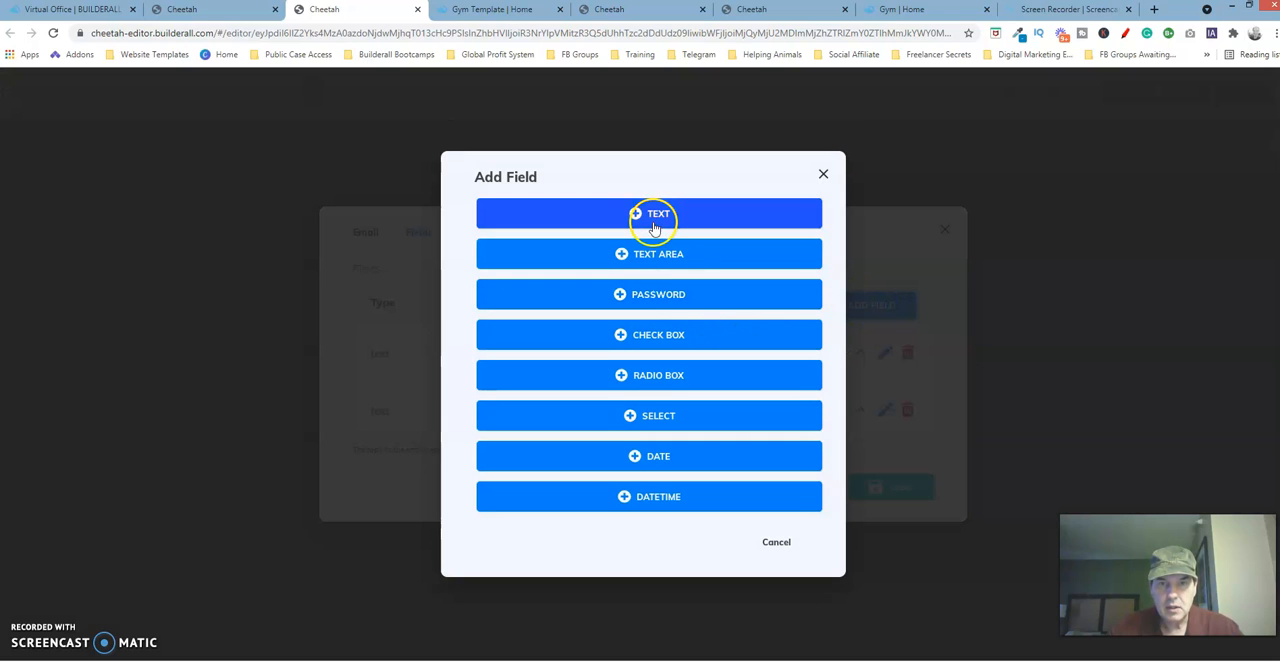
{"action": "left_click", "coordinate": [663, 254]}
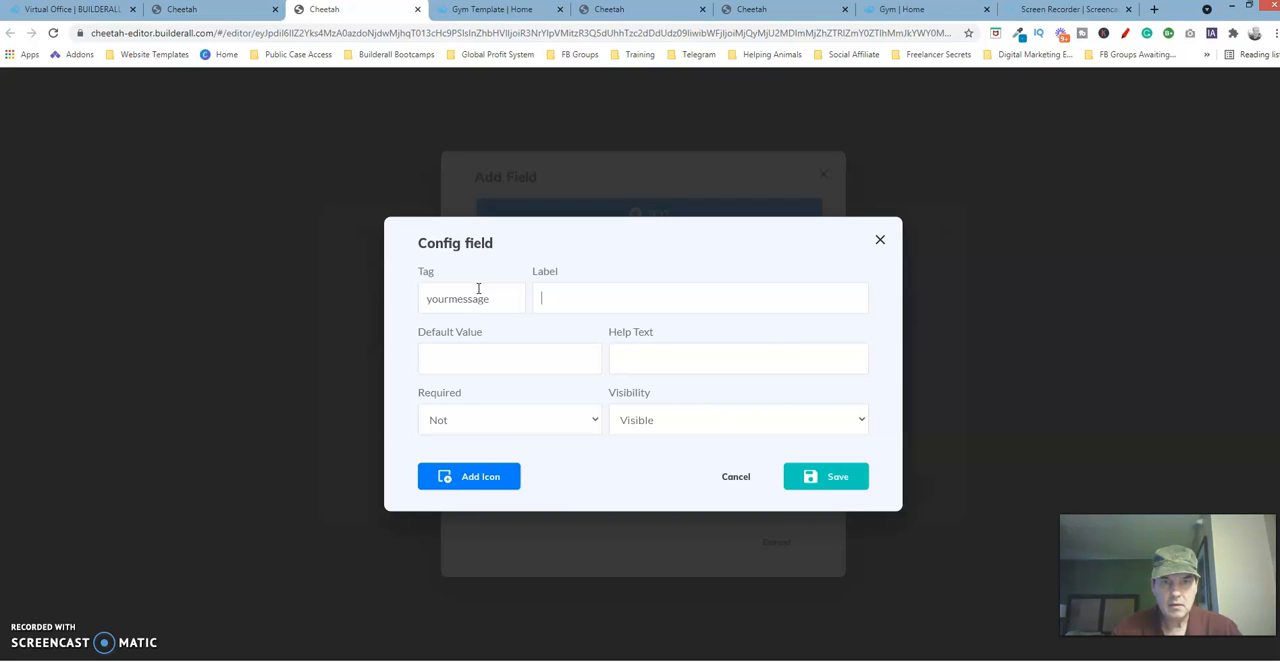
{"action": "type", "text": "Your Message"}
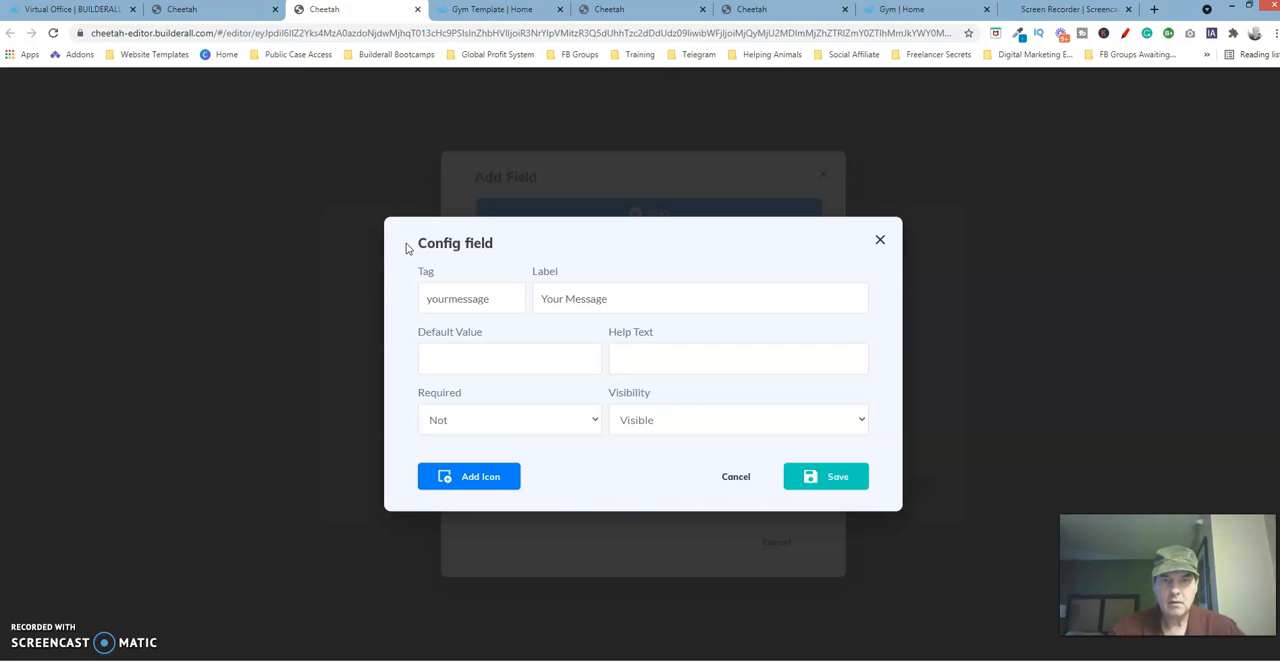
{"action": "left_click", "coordinate": [518, 416]}
{"action": "left_click", "coordinate": [478, 447]}
{"action": "left_click", "coordinate": [835, 477]}
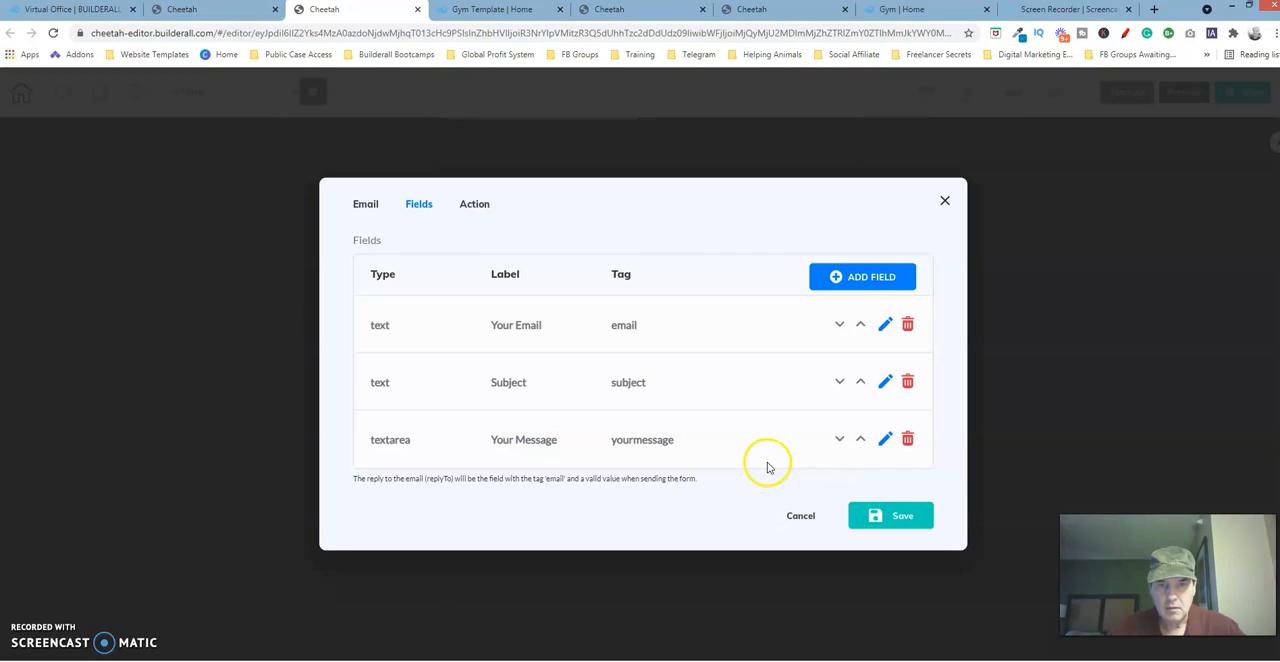
Enter a receiver email address in the template form's email settings and save the form.
{"action": "left_click", "coordinate": [903, 516]}
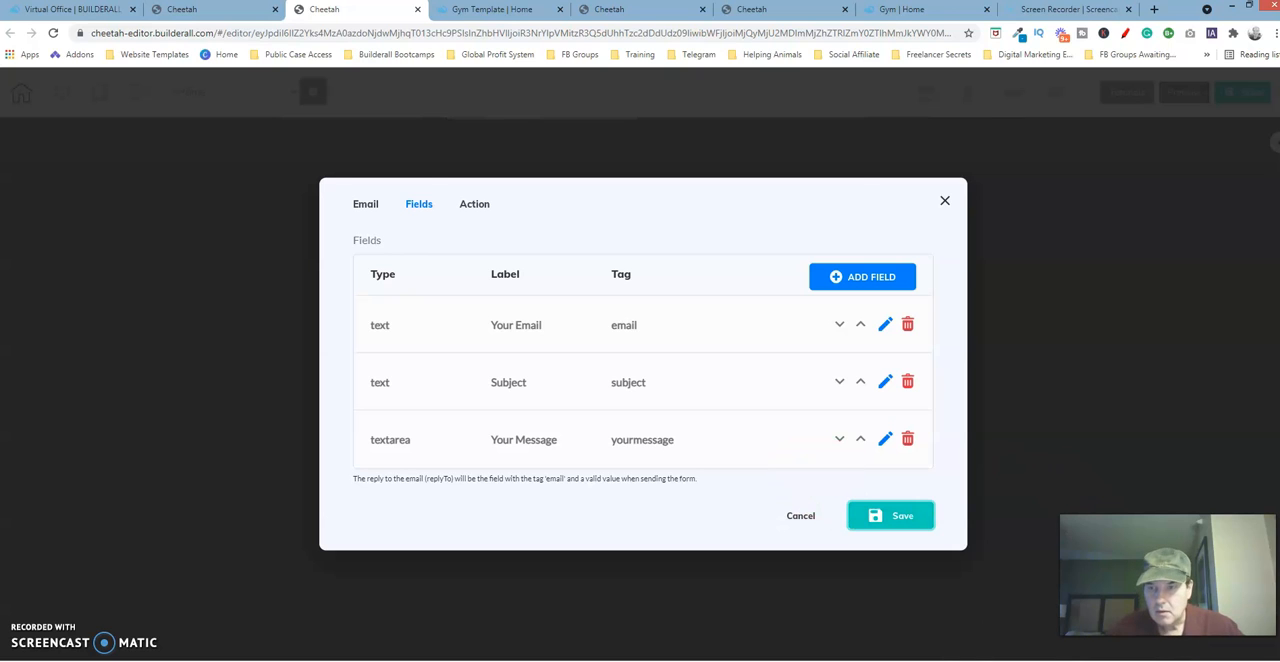
{"action": "left_click", "coordinate": [901, 520]}
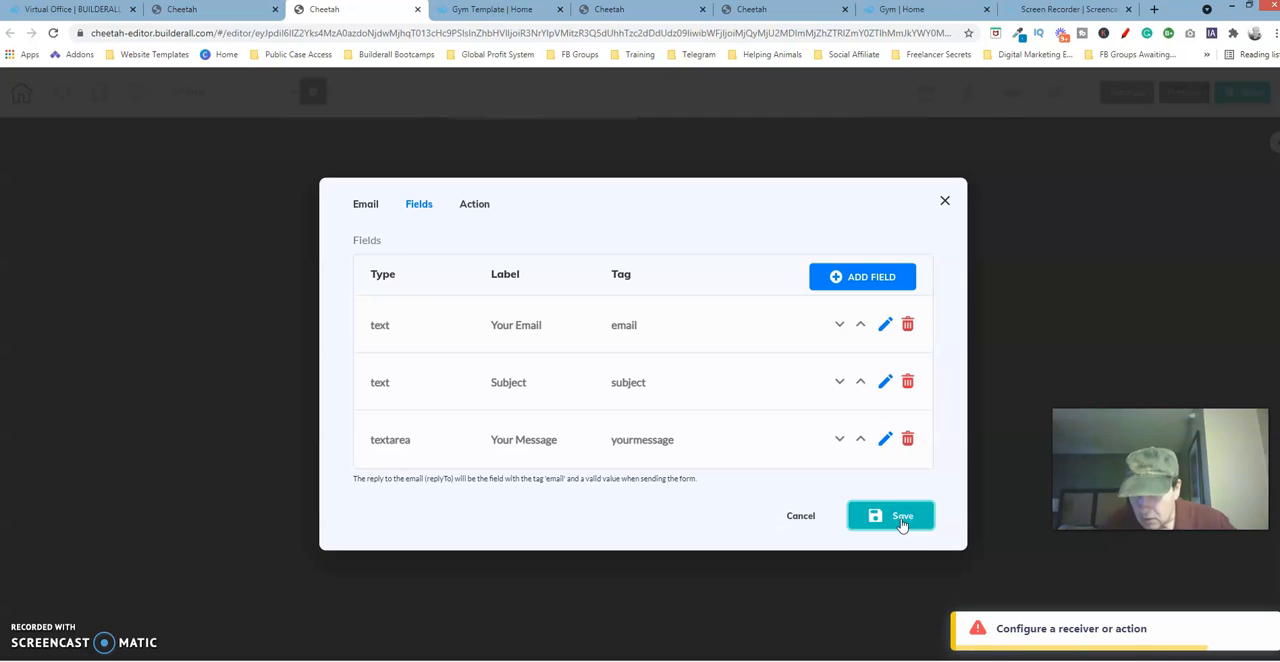
{"action": "left_click", "coordinate": [474, 204]}
{"action": "left_click", "coordinate": [428, 352]}
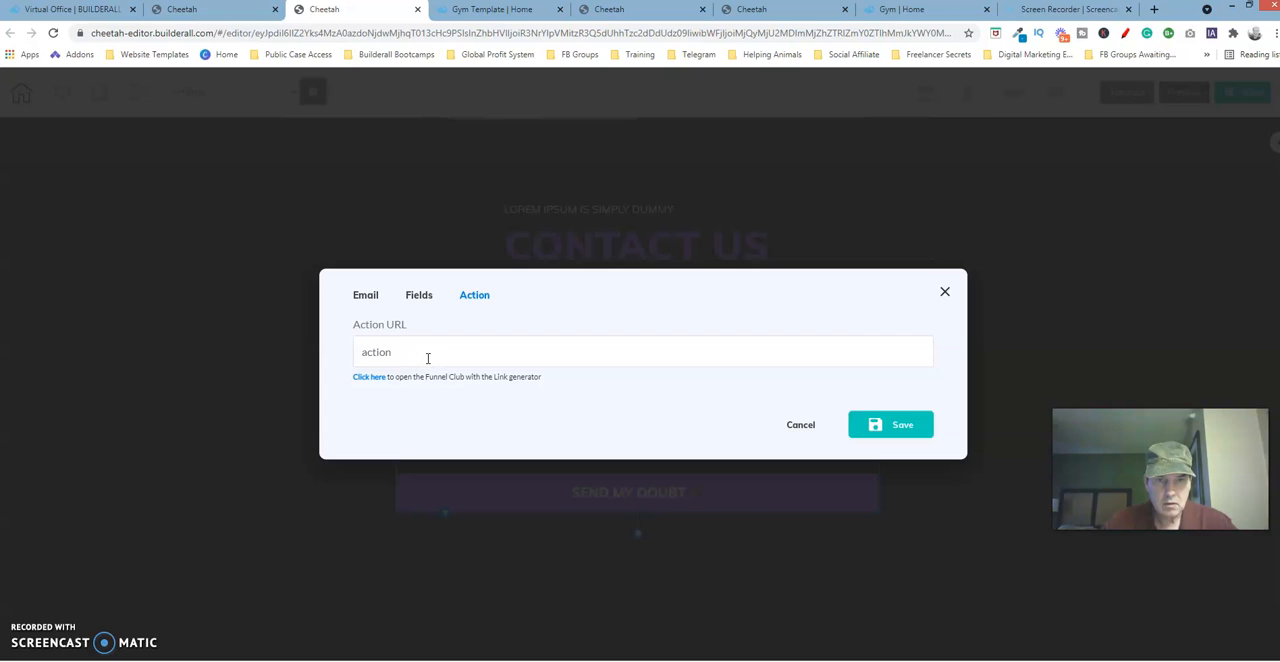
{"action": "left_click", "coordinate": [366, 295]}
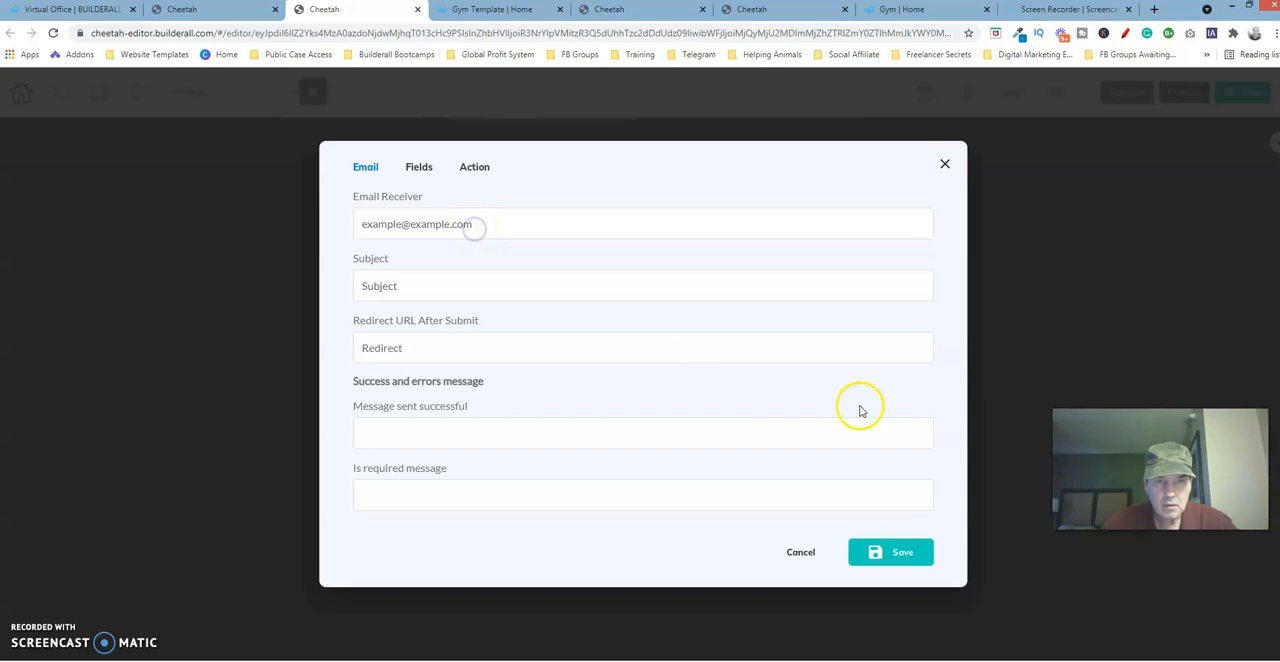
{"action": "left_click", "coordinate": [902, 549]}
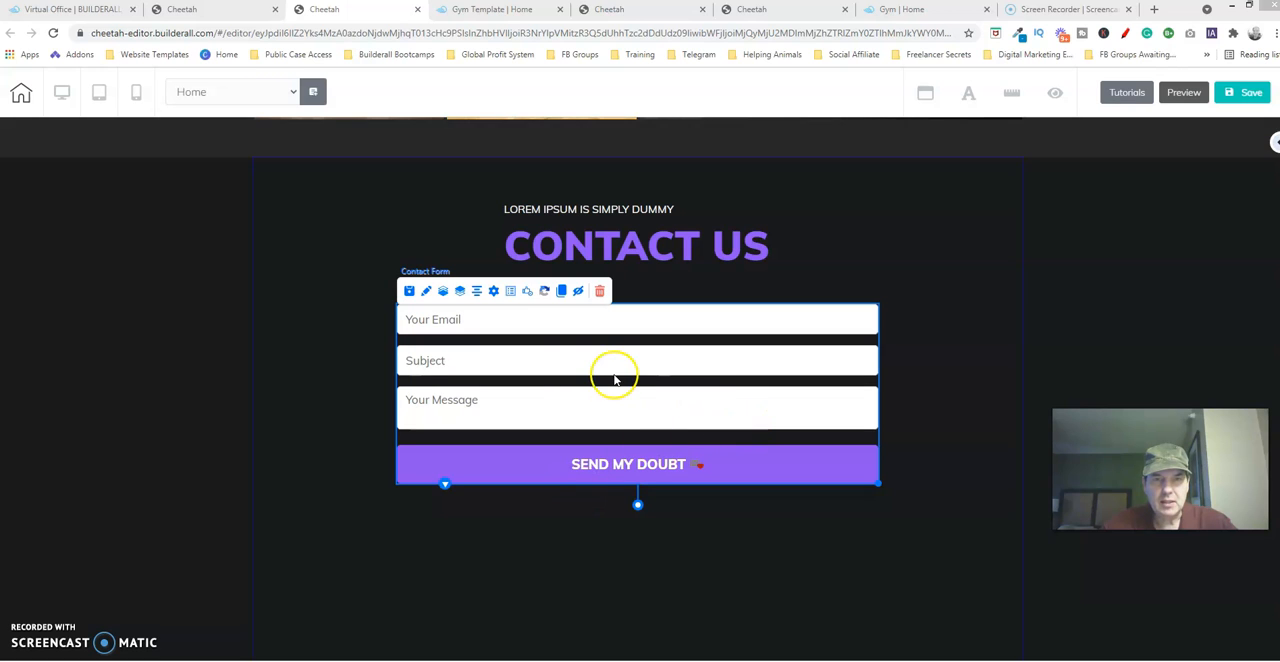
Review the template form's email, field and action URL settings, close them with a save, and deselect the form.
{"action": "left_click", "coordinate": [493, 291]}
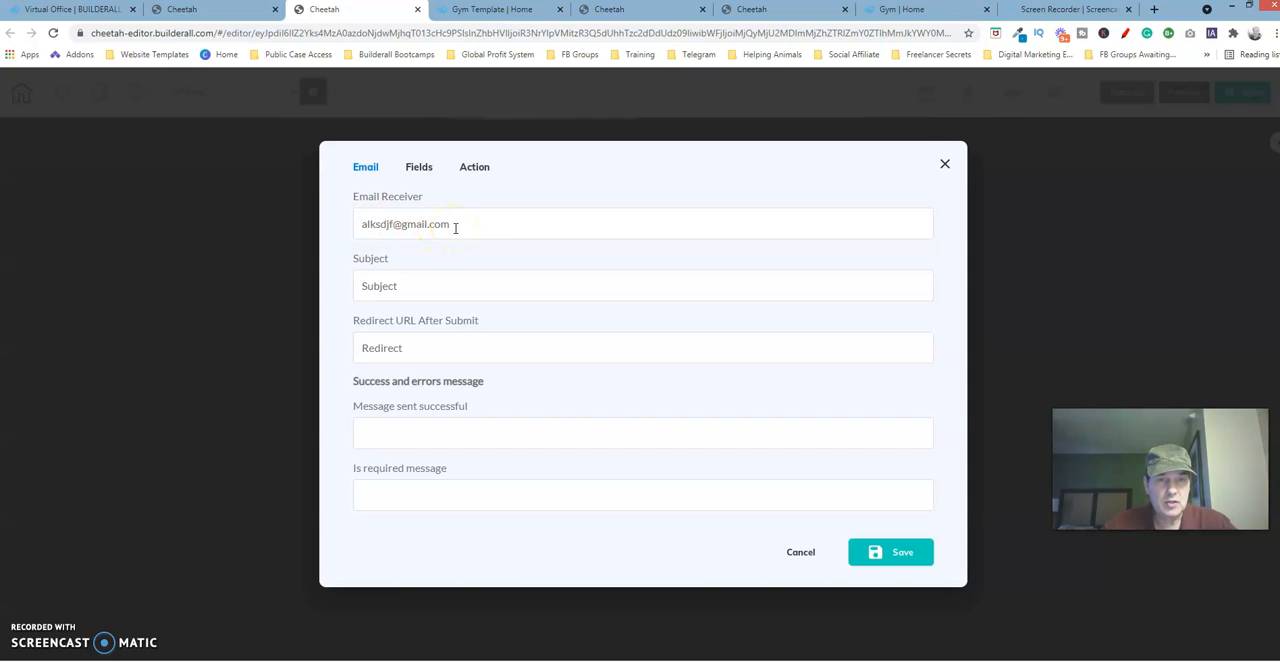
{"action": "left_click", "coordinate": [476, 167]}
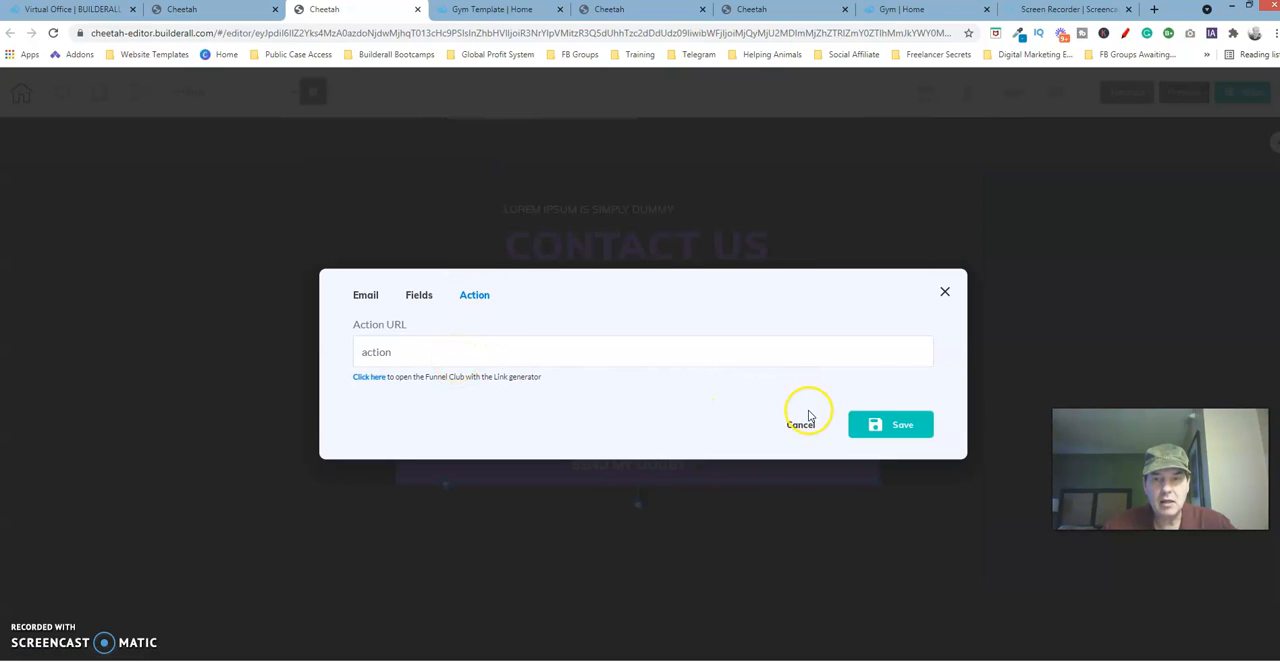
{"action": "left_click", "coordinate": [888, 426]}
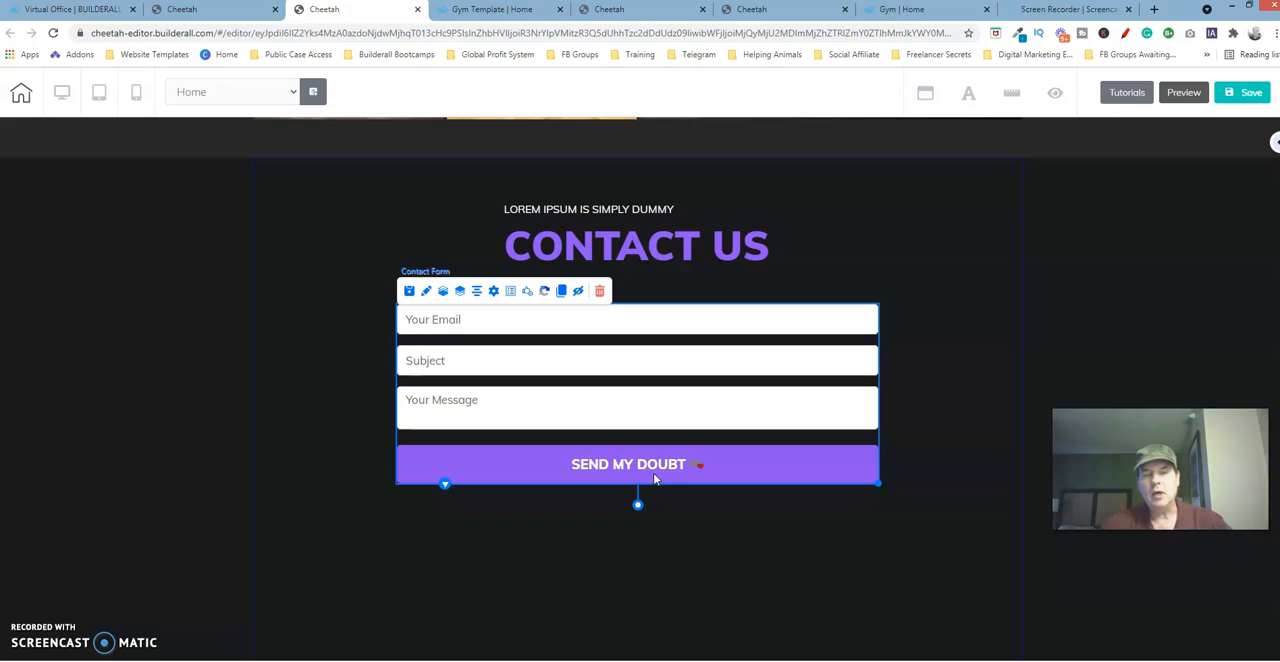
{"action": "left_click", "coordinate": [493, 290]}
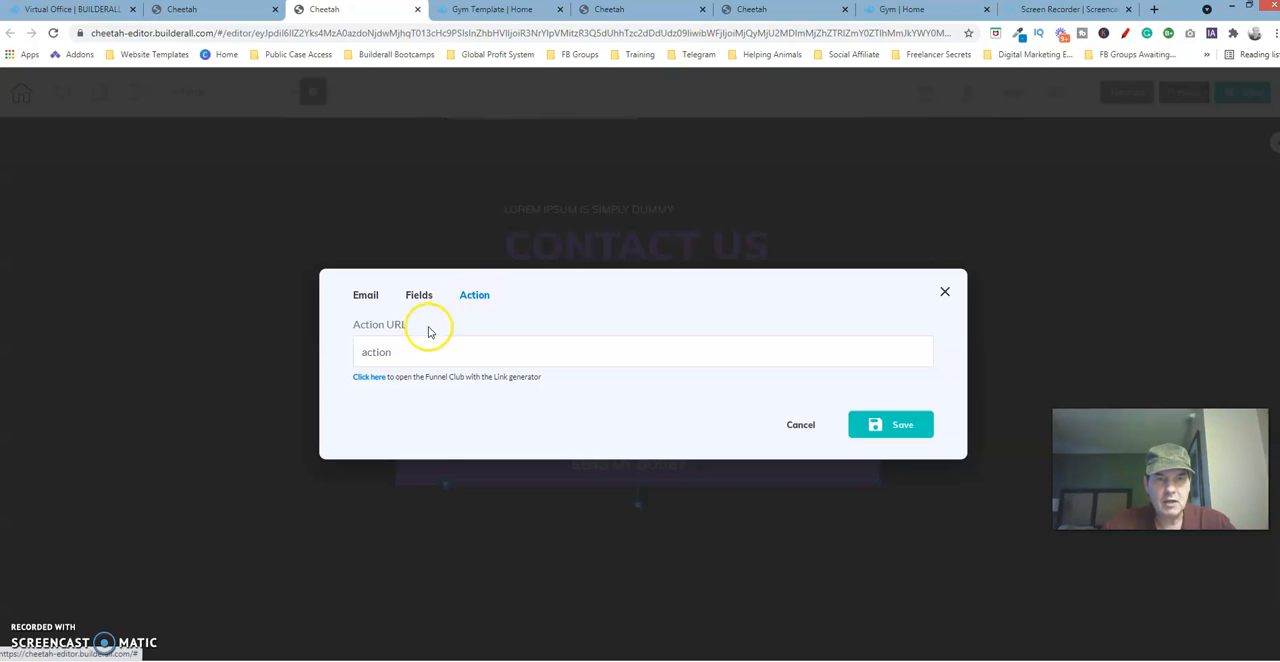
{"action": "left_click", "coordinate": [365, 294]}
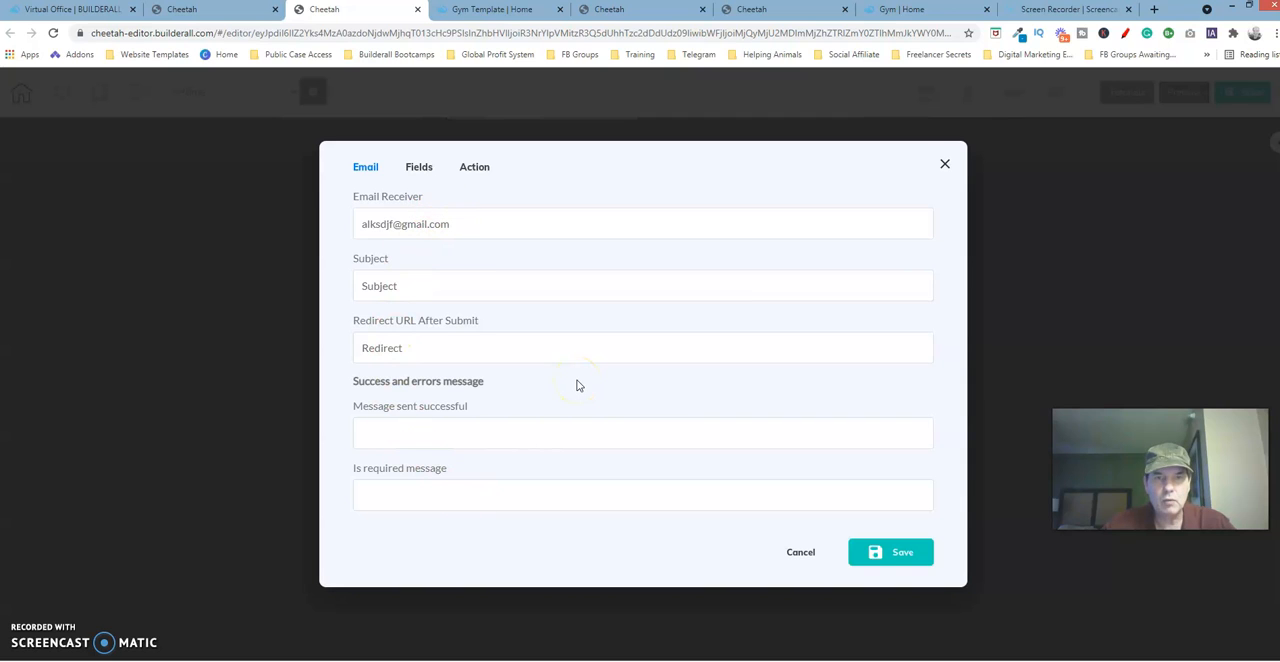
{"action": "left_click", "coordinate": [421, 167]}
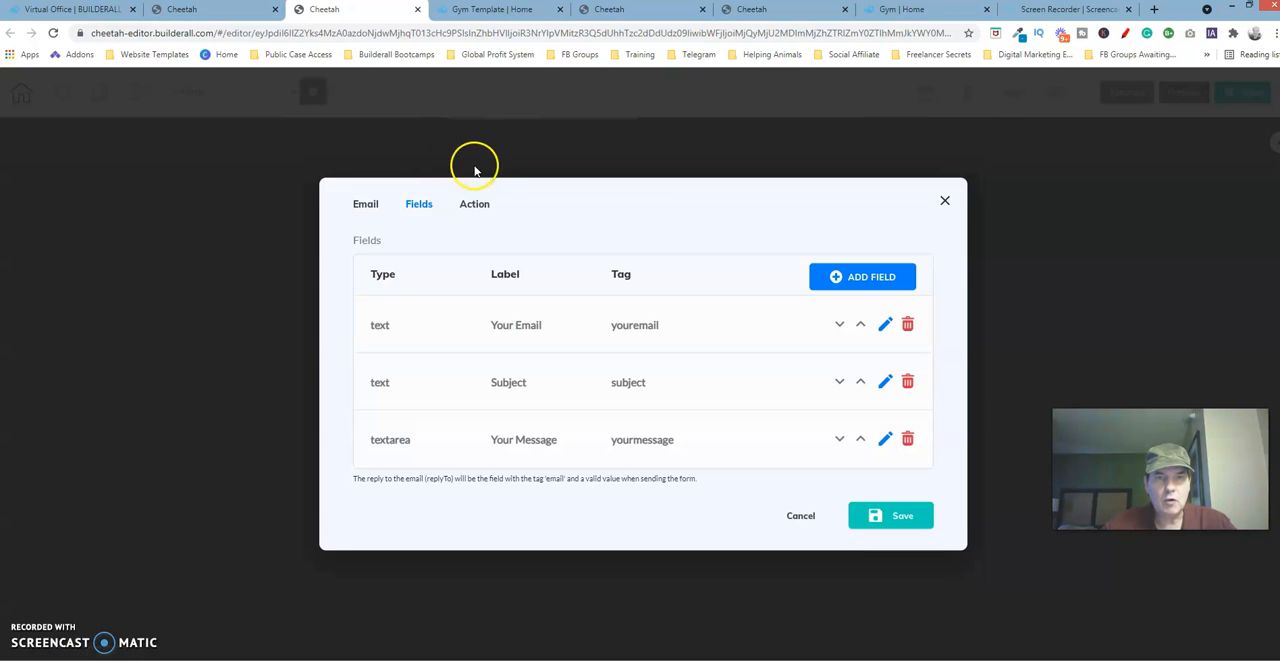
{"action": "left_click", "coordinate": [477, 201]}
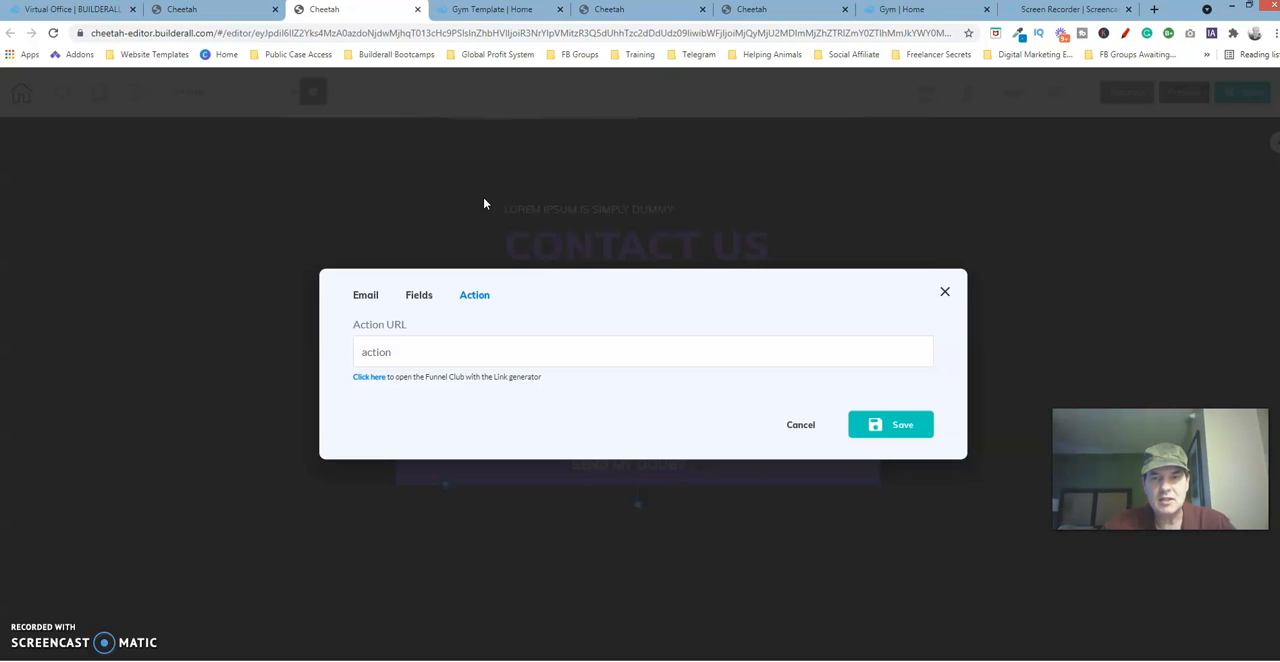
{"action": "left_click", "coordinate": [862, 430]}
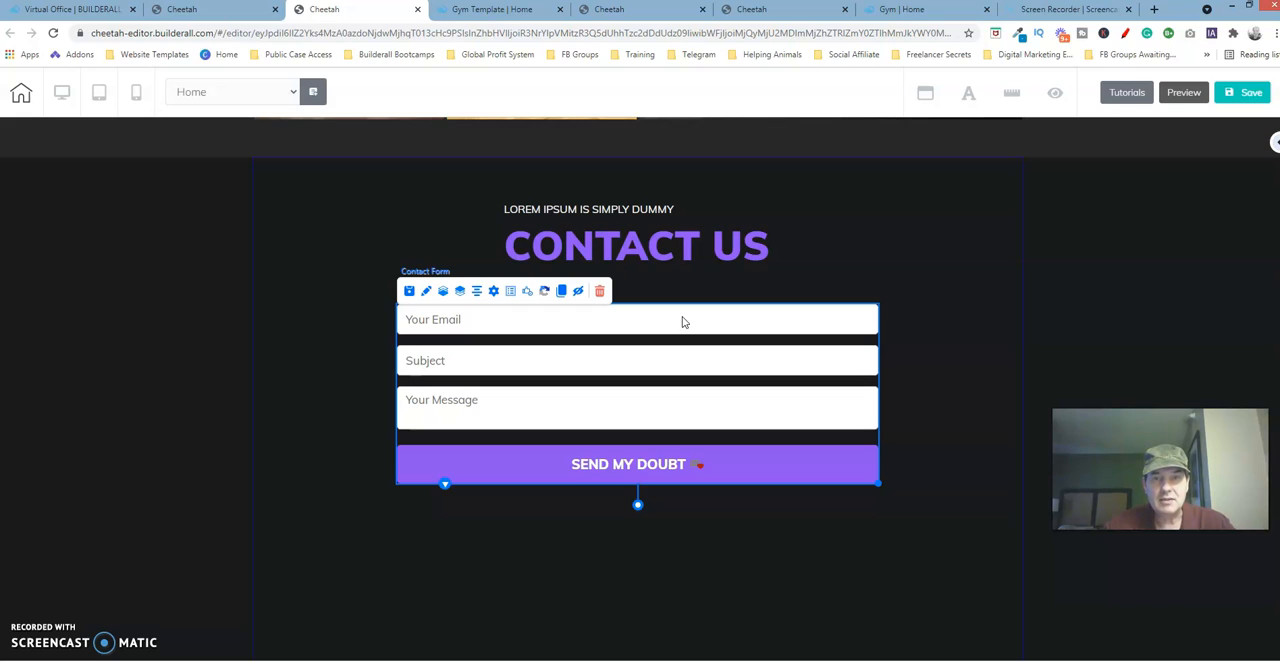
{"action": "left_click", "coordinate": [594, 326]}
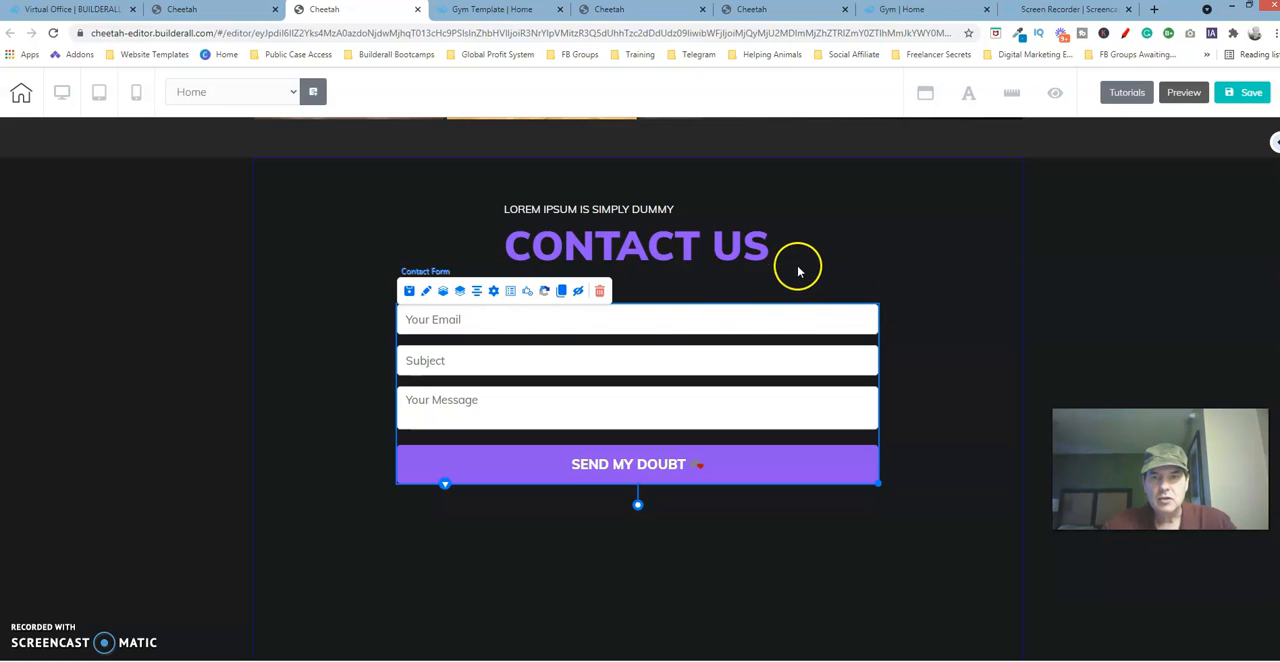
{"action": "left_click", "coordinate": [708, 584]}
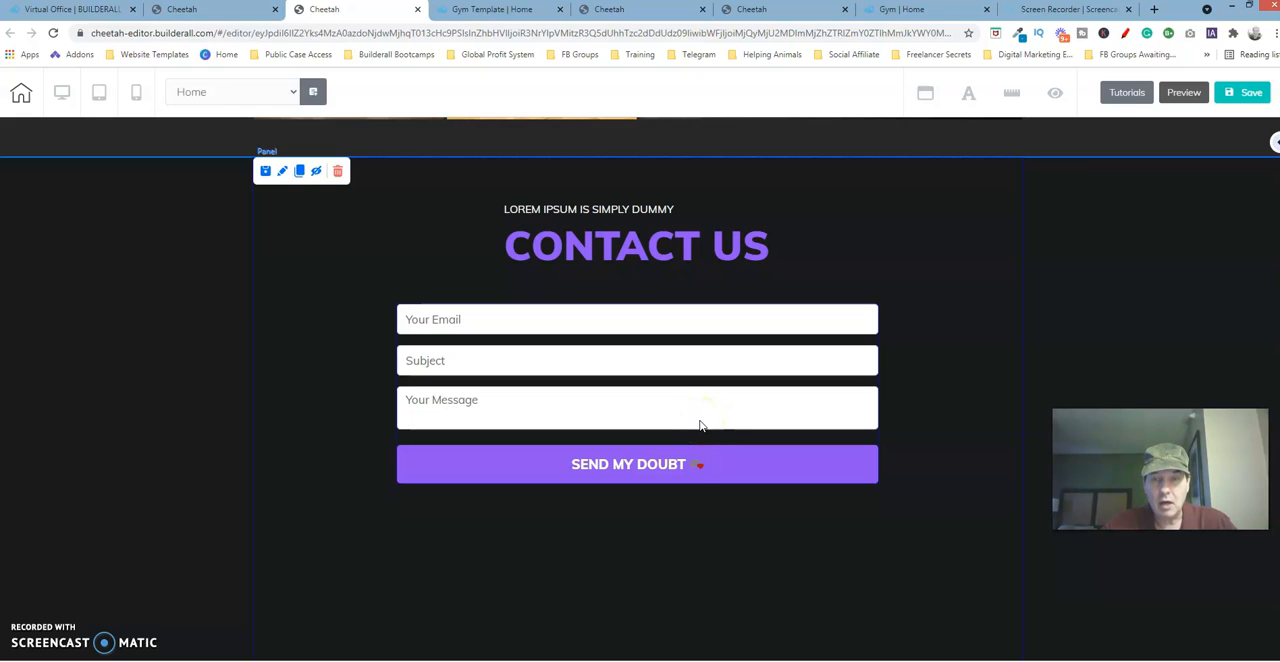
Examine the size settings of the address box below the original site's contact form and close them.
{"action": "left_click", "coordinate": [792, 12]}
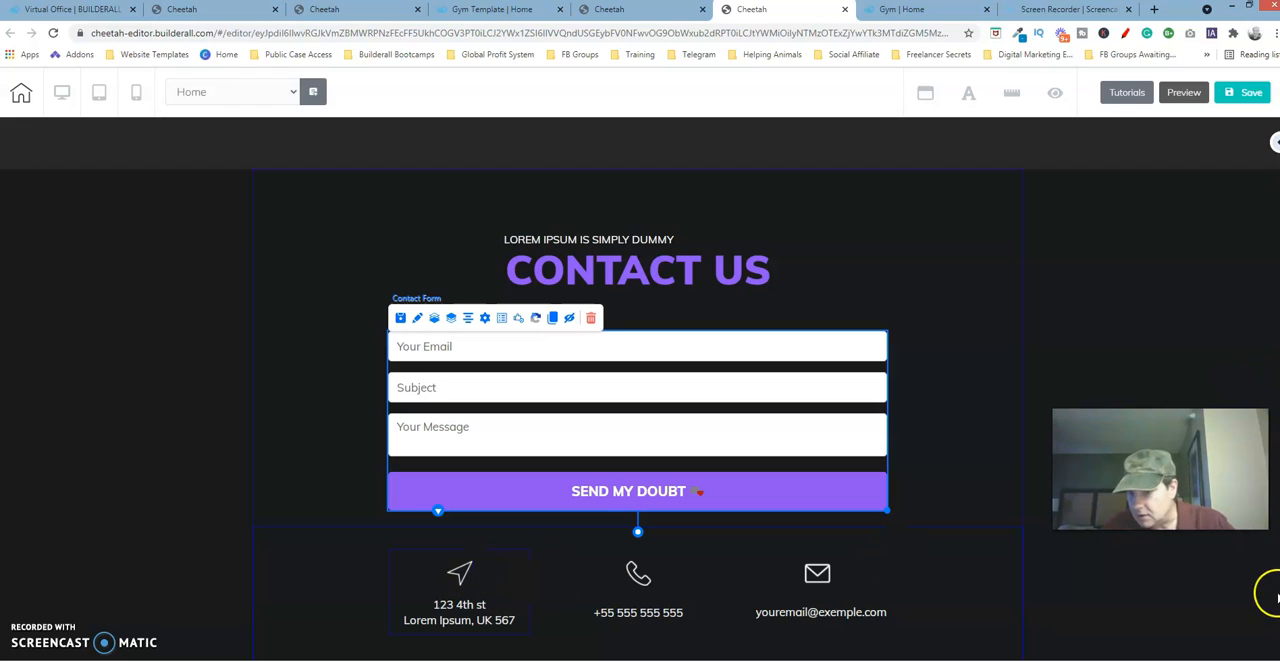
{"action": "scroll", "coordinate": [993, 627], "scroll_direction": "down", "scroll_amount": 1}
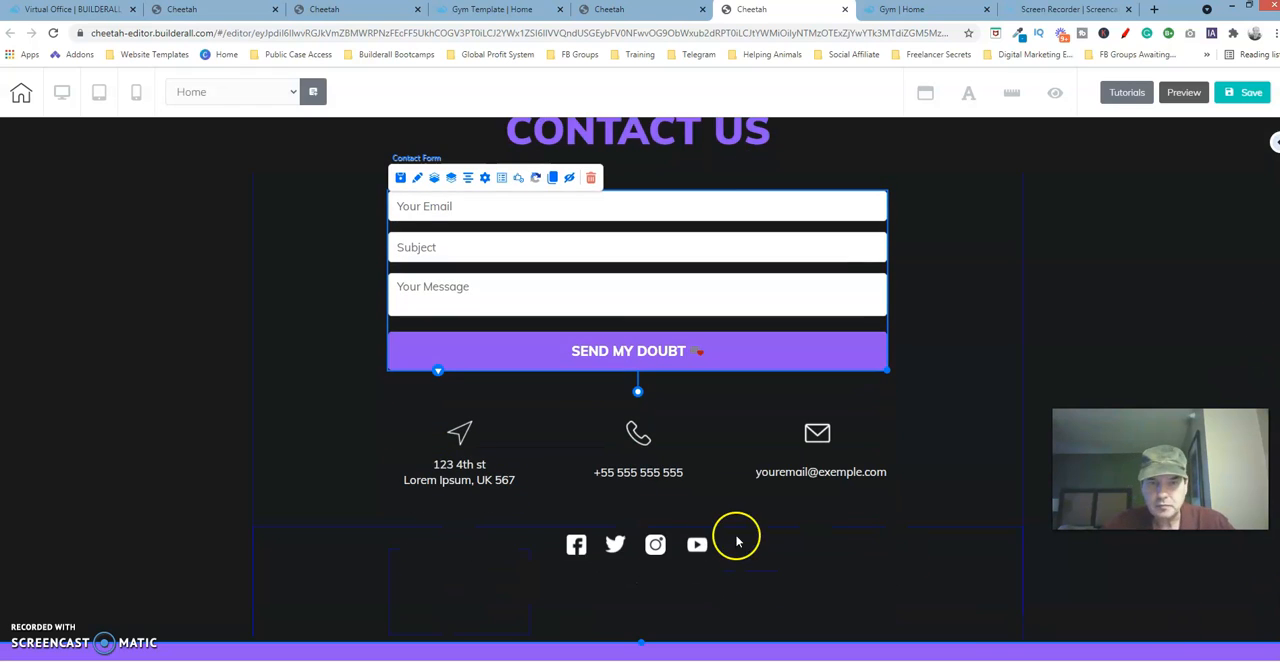
{"action": "left_click", "coordinate": [526, 420]}
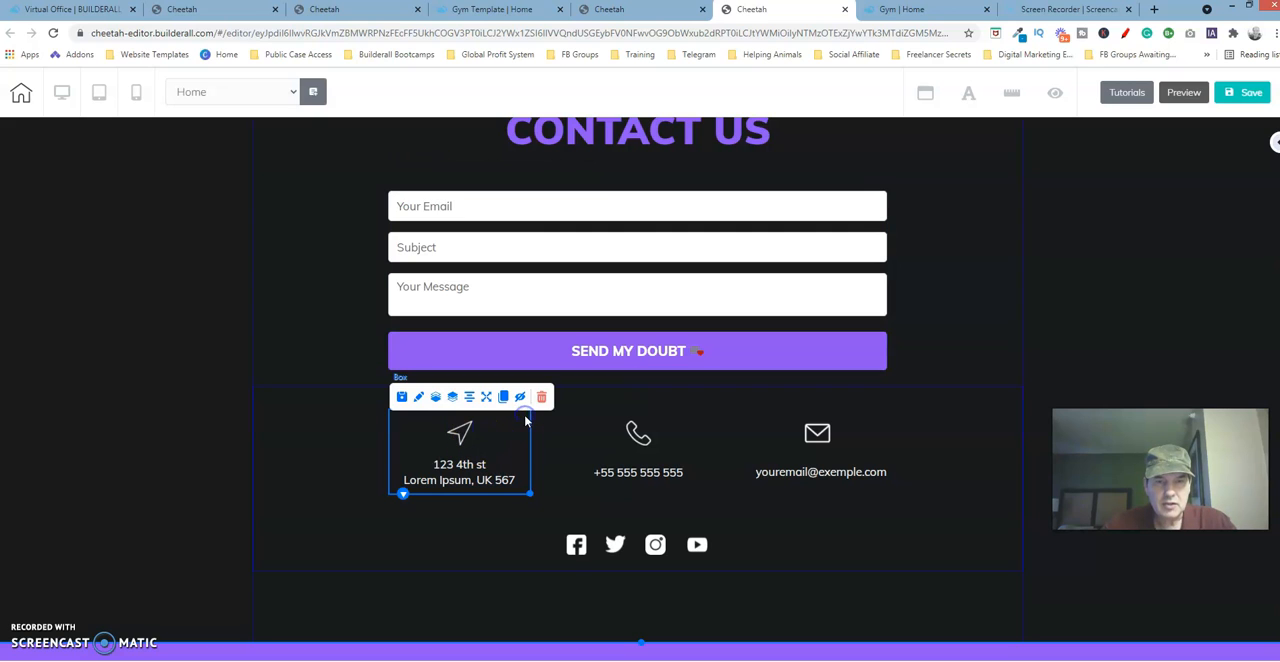
{"action": "left_click", "coordinate": [419, 398]}
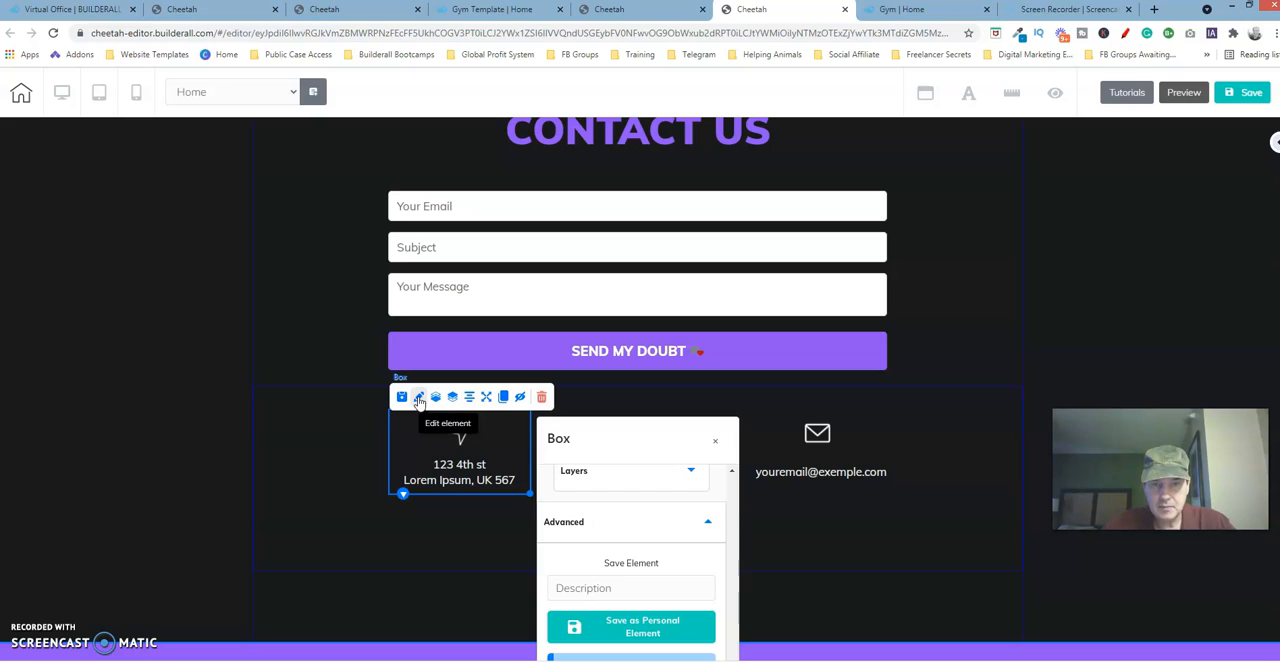
{"action": "left_click_drag", "start_coordinate": [657, 357], "coordinate": [893, 212]}
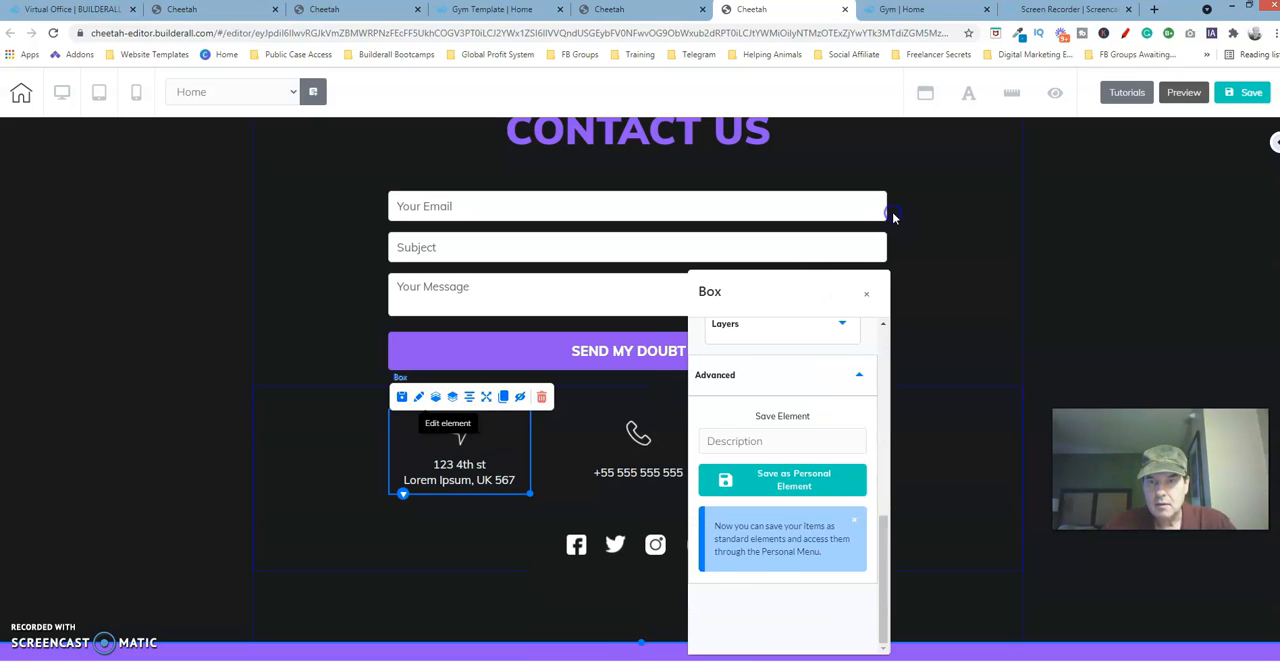
{"action": "left_click_drag", "start_coordinate": [966, 457], "coordinate": [971, 260]}
{"action": "left_click", "coordinate": [903, 285]}
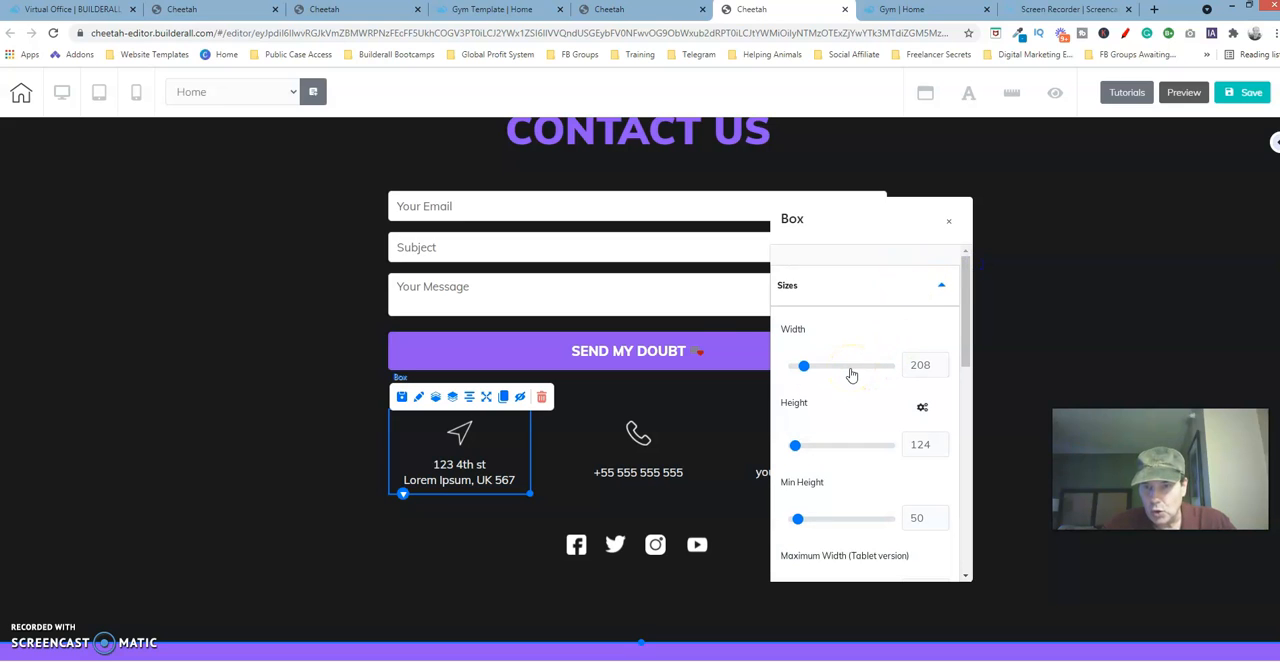
{"action": "left_click_drag", "start_coordinate": [966, 309], "coordinate": [971, 358]}
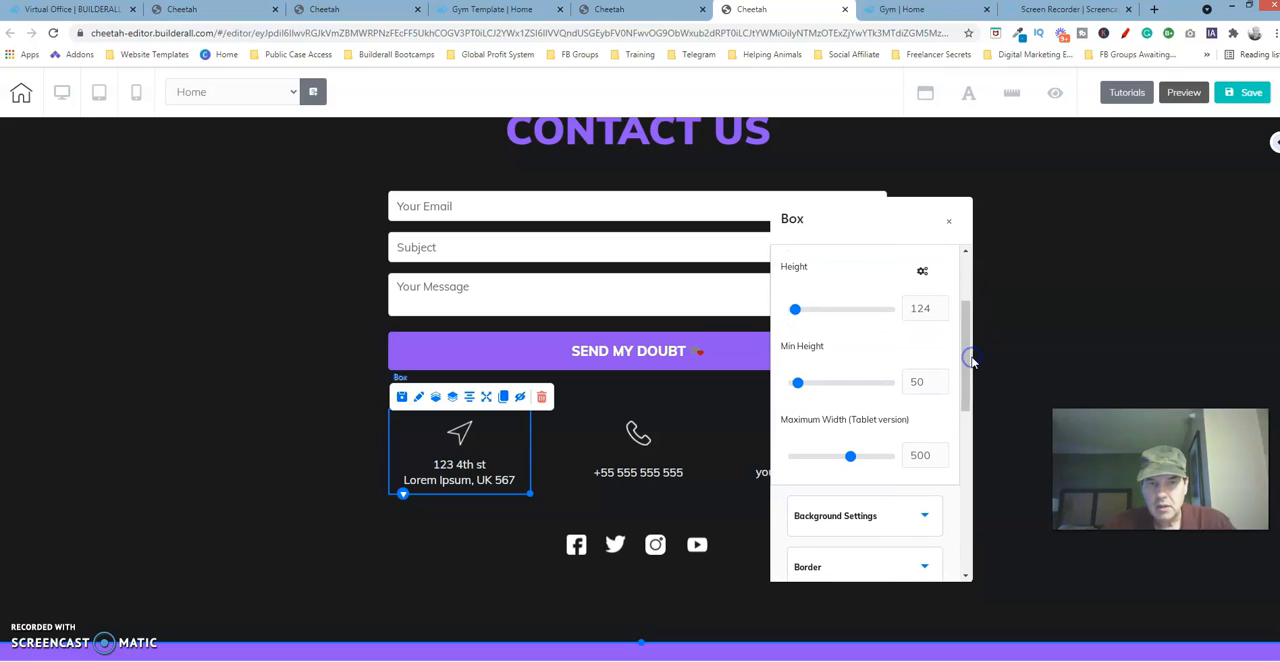
{"action": "left_click", "coordinate": [952, 222]}
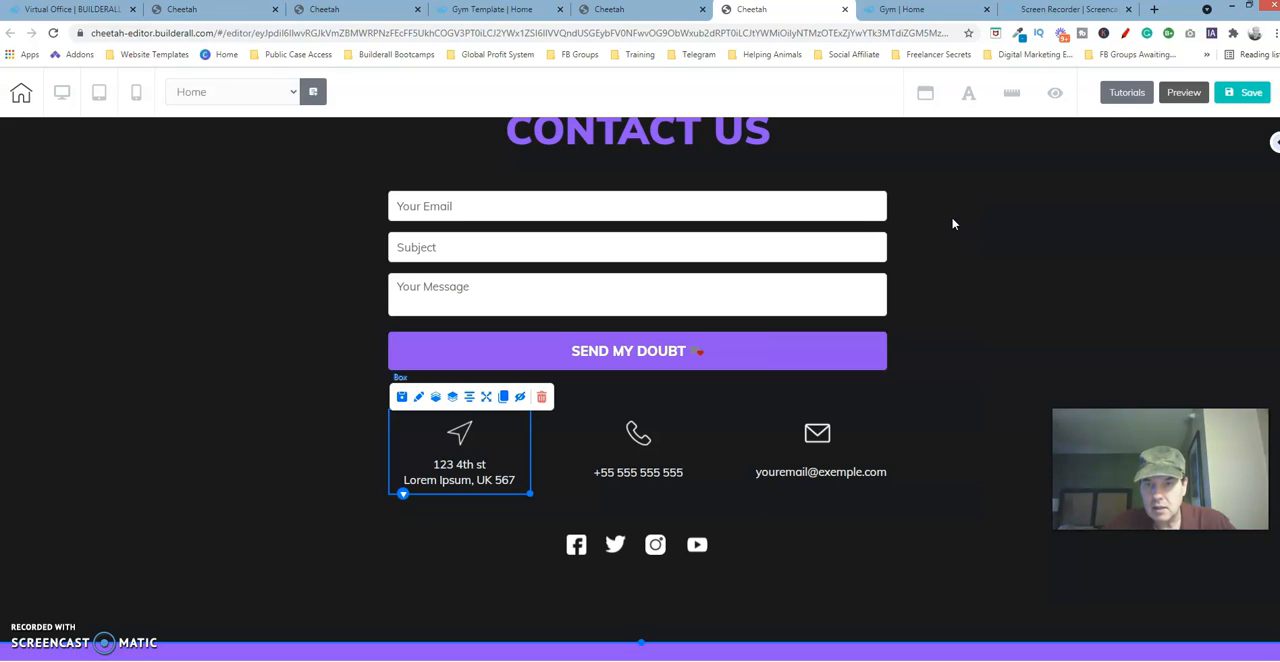
Switch to the template site's editor, add the first filled Box element to the contact panel and select it.
{"action": "left_click", "coordinate": [329, 10]}
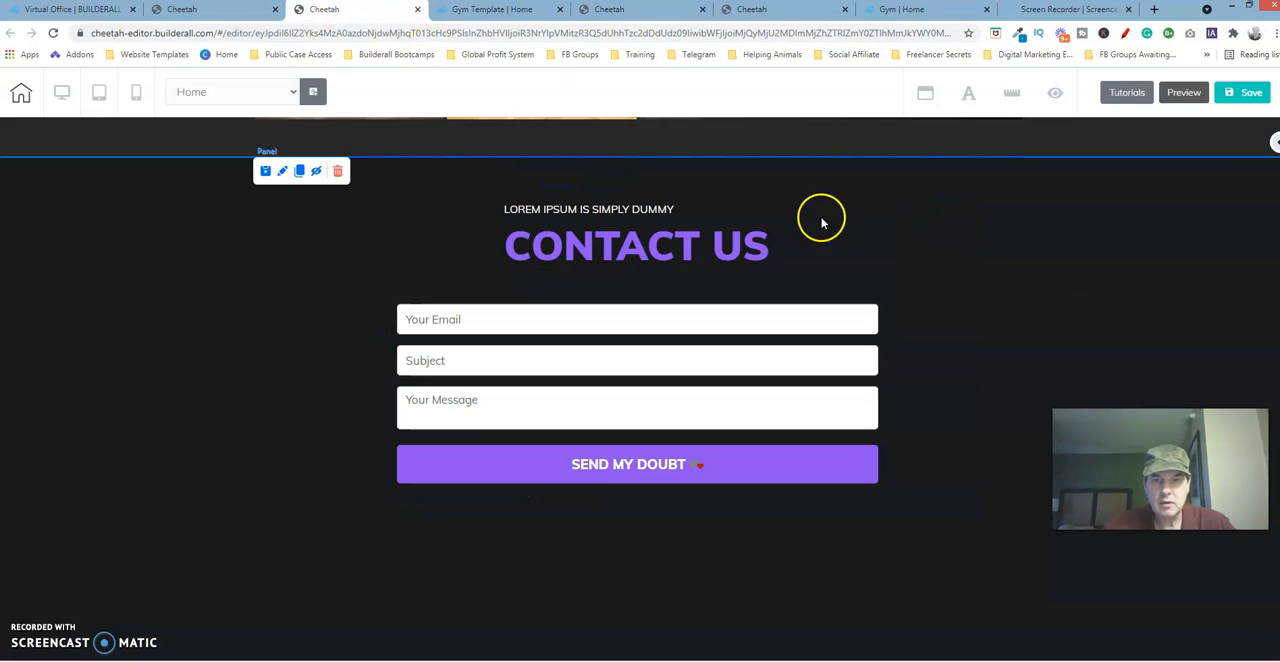
{"action": "left_click", "coordinate": [1275, 145]}
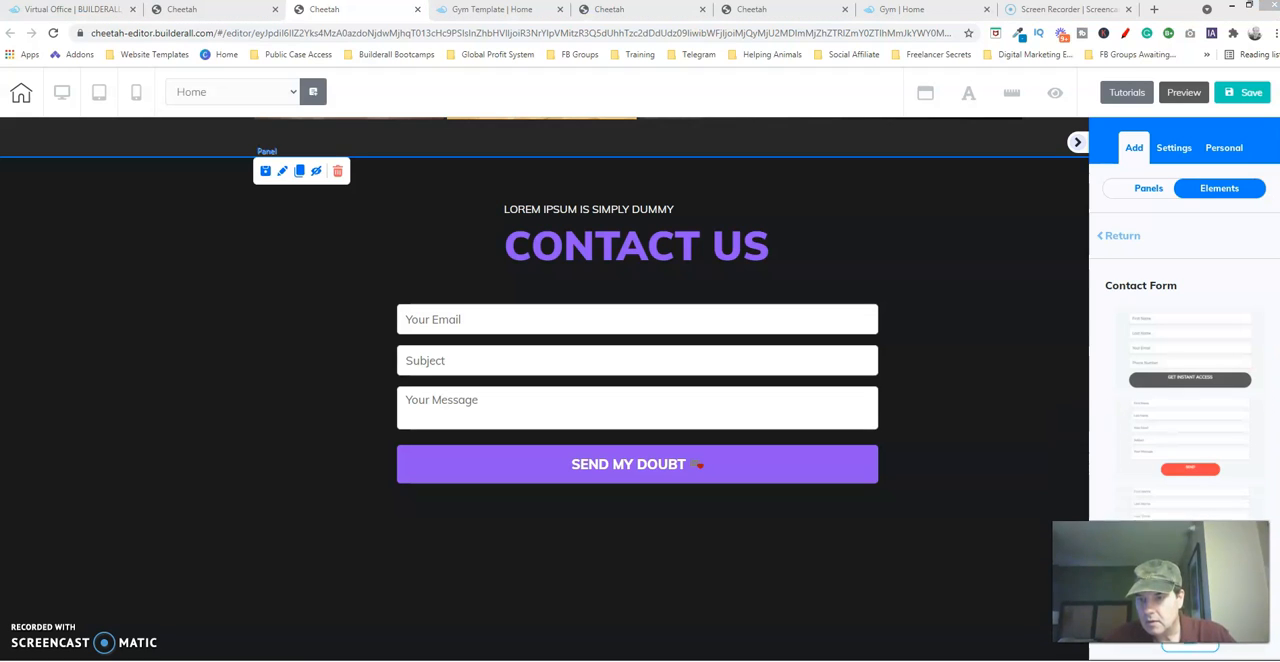
{"action": "left_click", "coordinate": [1120, 236]}
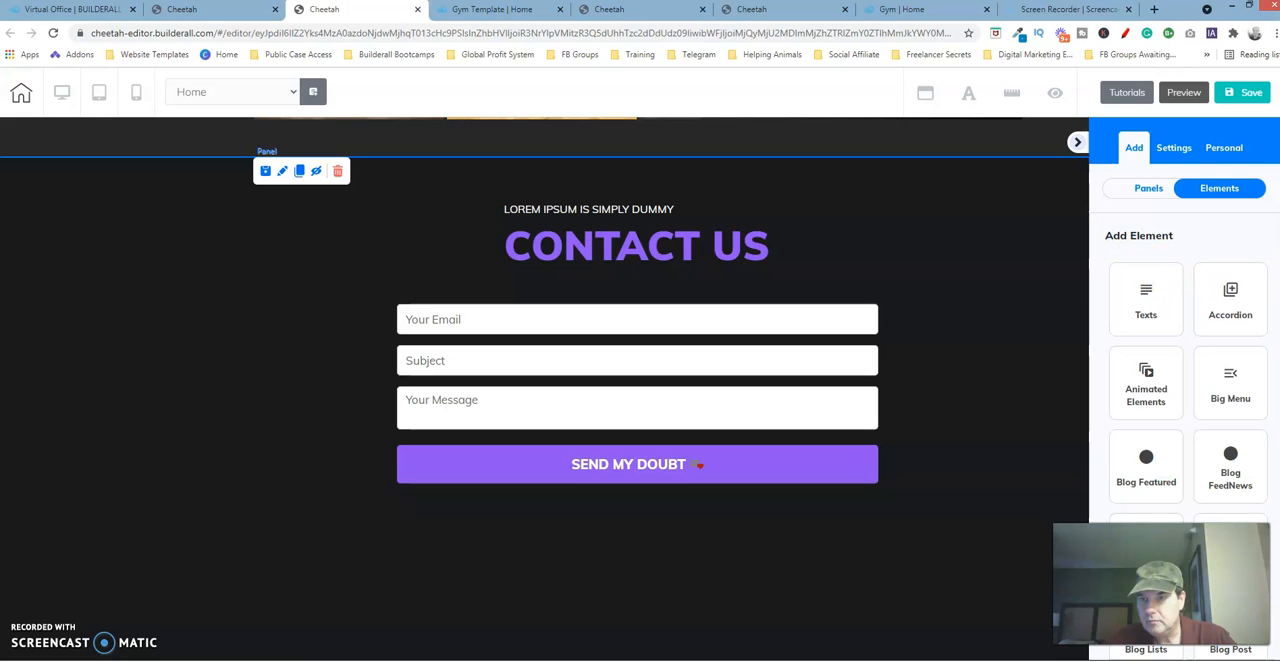
{"action": "scroll", "coordinate": [1185, 390], "scroll_direction": "down", "scroll_amount": 2}
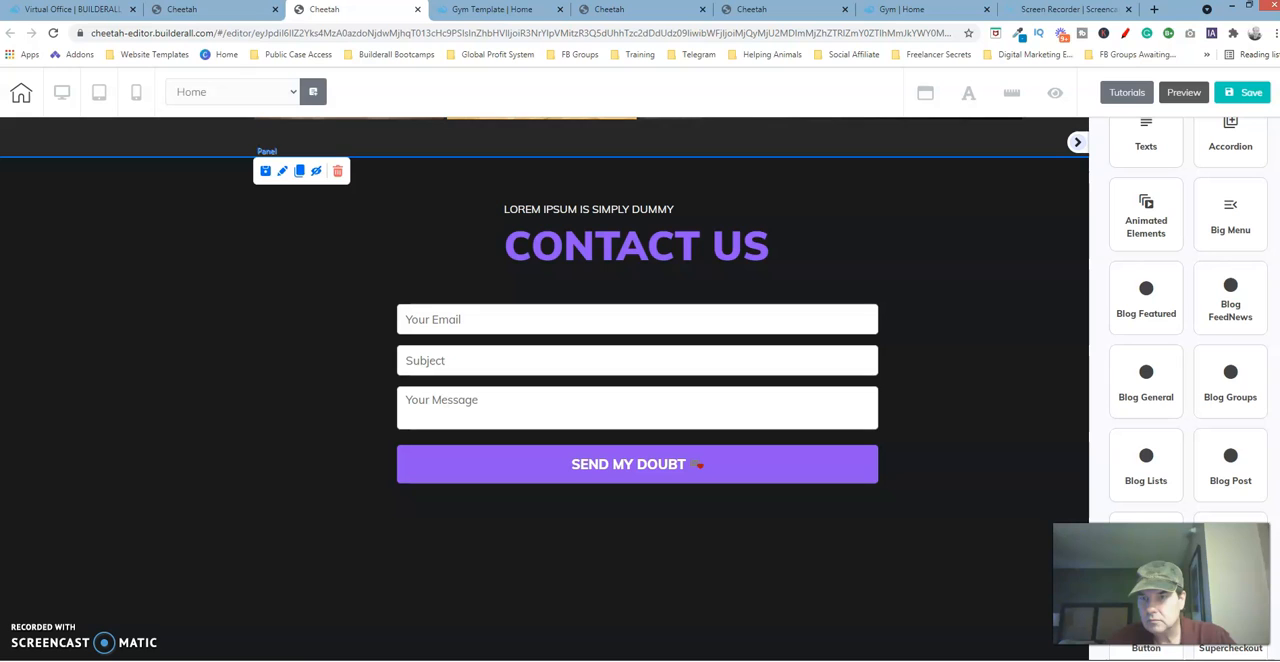
{"action": "scroll", "coordinate": [1188, 390], "scroll_direction": "down", "scroll_amount": 2}
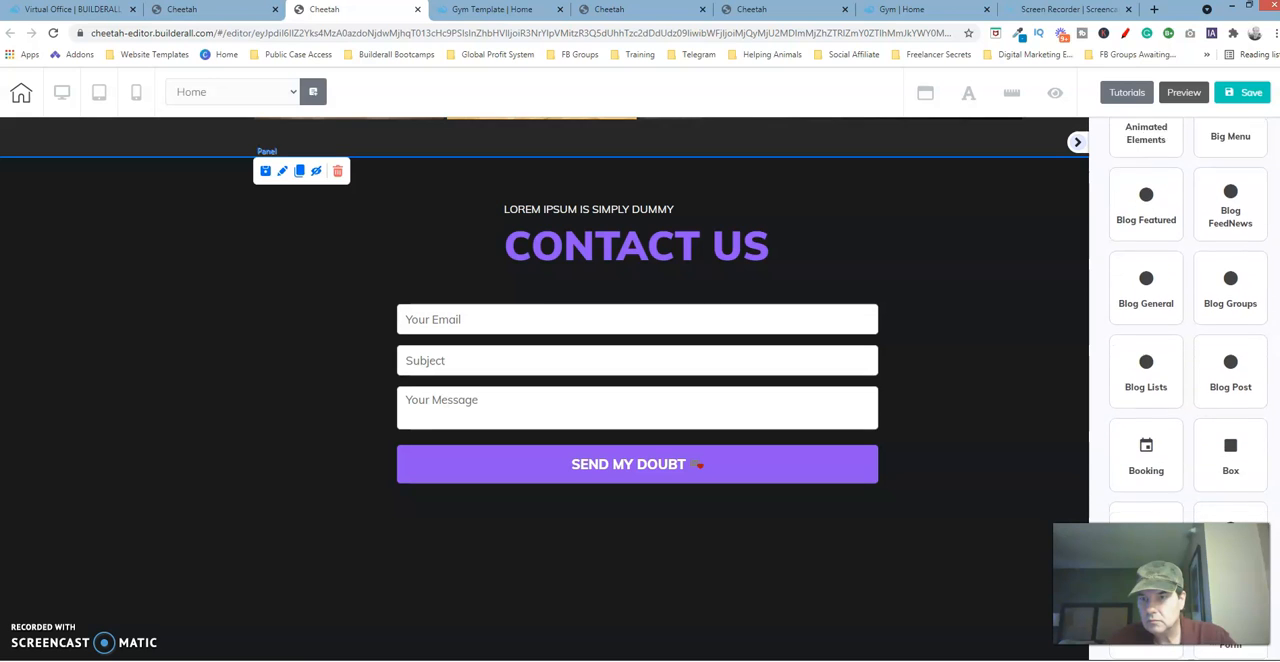
{"action": "scroll", "coordinate": [1188, 390], "scroll_direction": "down", "scroll_amount": 1}
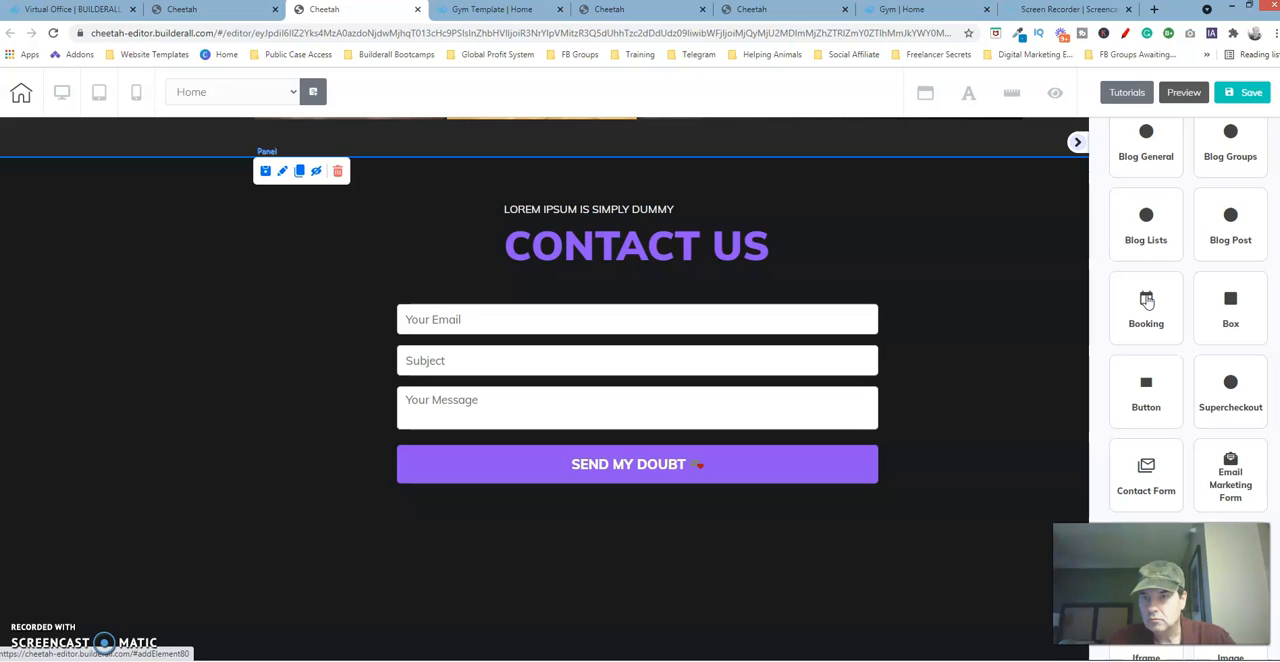
{"action": "left_click", "coordinate": [1228, 300]}
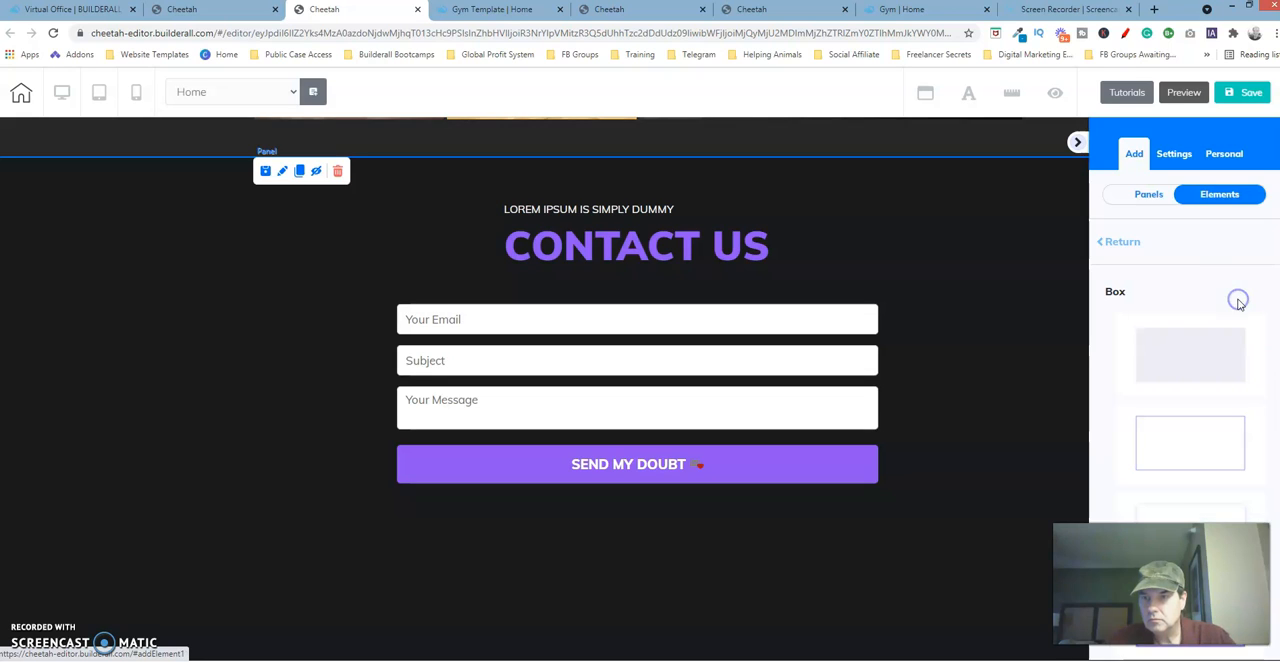
{"action": "left_click", "coordinate": [1187, 353]}
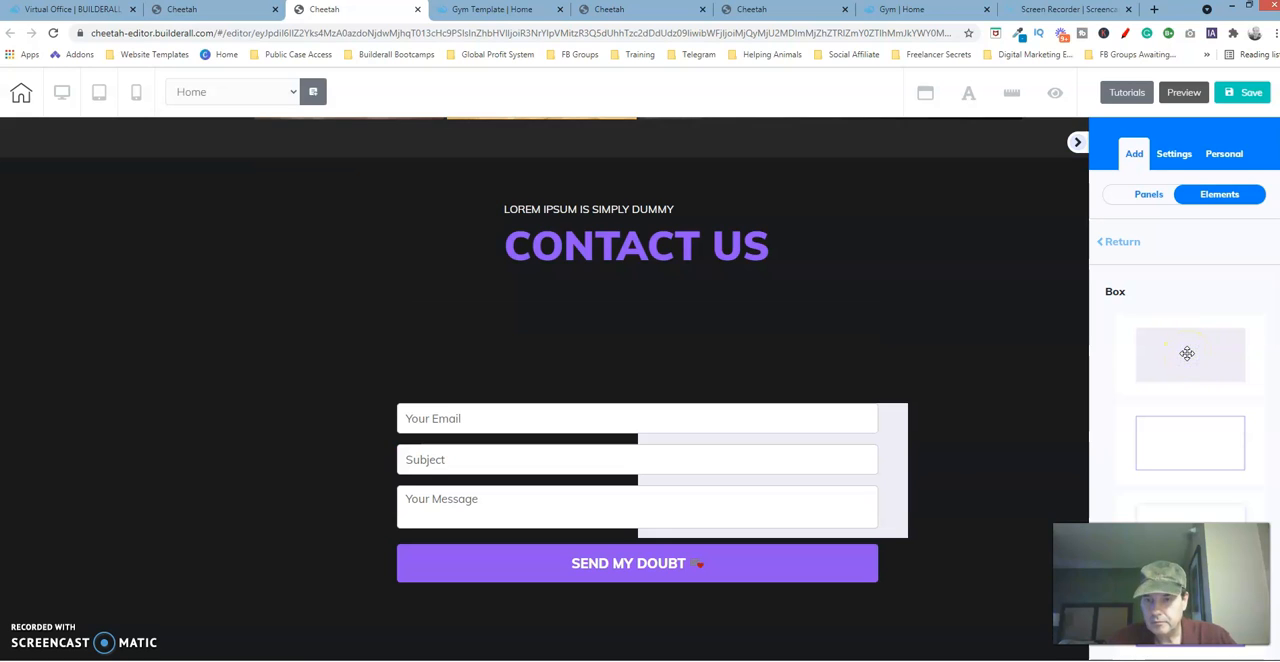
{"action": "left_click", "coordinate": [895, 450]}
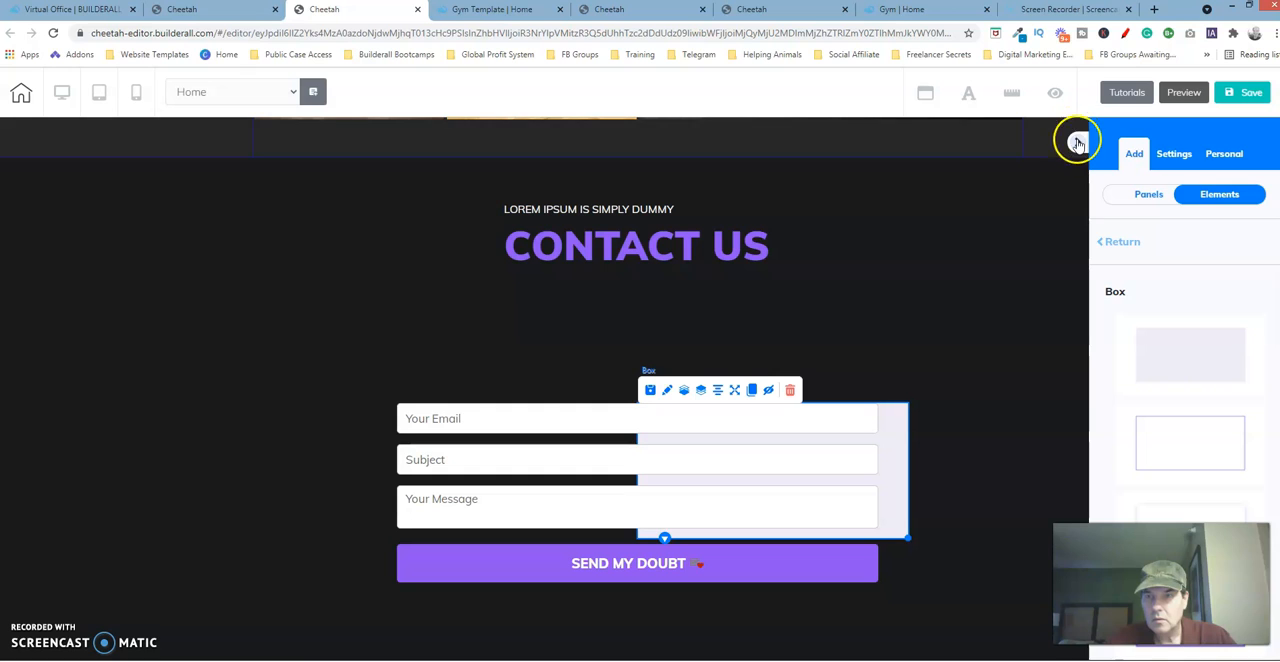
Move the contact form up until it sits just beneath the Contact Us heading.
{"action": "left_click", "coordinate": [572, 426]}
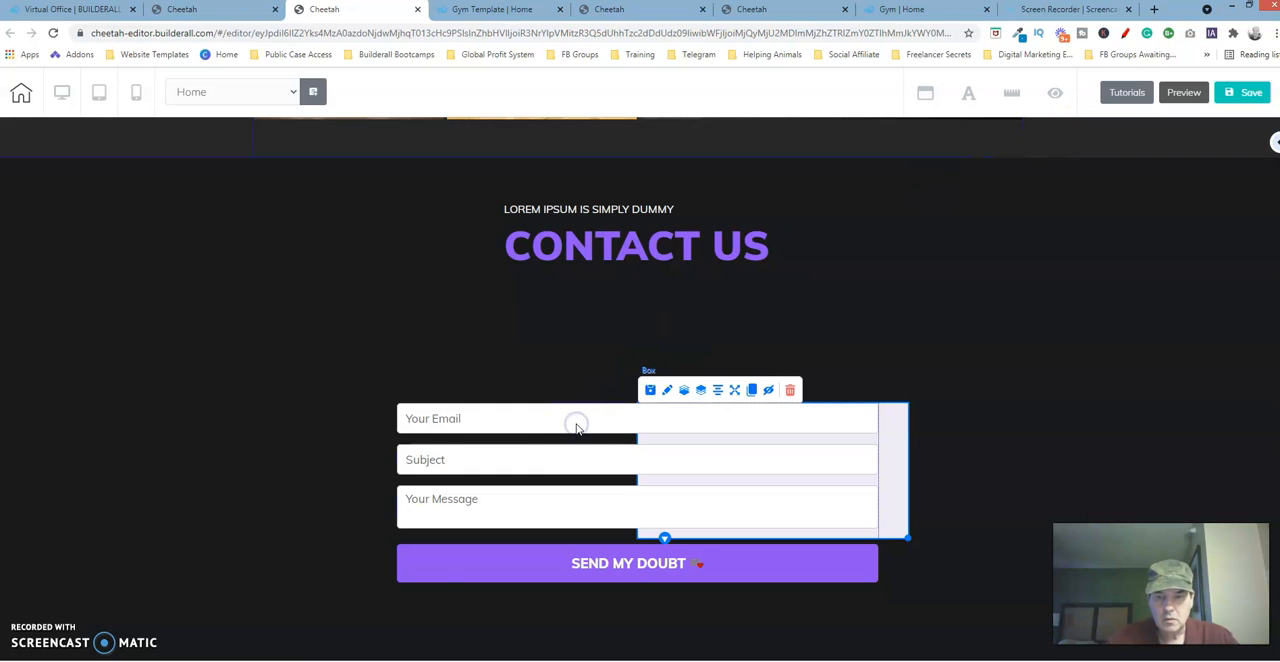
{"action": "key", "text": "Up"}
{"action": "key", "text": "Up"}
{"action": "key", "text": "Up"}
{"action": "key", "text": "Up"}
{"action": "key", "text": "Up"}
{"action": "key", "text": "Up"}
{"action": "key", "text": "Up"}
{"action": "key", "text": "Up"}
{"action": "key", "text": "Up"}
{"action": "key", "text": "Up"}
{"action": "key", "text": "Up"}
{"action": "key", "text": "Up"}
{"action": "key", "text": "Up"}
{"action": "key", "text": "Up"}
{"action": "key", "text": "Up"}
{"action": "key", "text": "Up"}
{"action": "key", "text": "Up"}
{"action": "key", "text": "Up"}
{"action": "key", "text": "Up"}
{"action": "key", "text": "Up"}
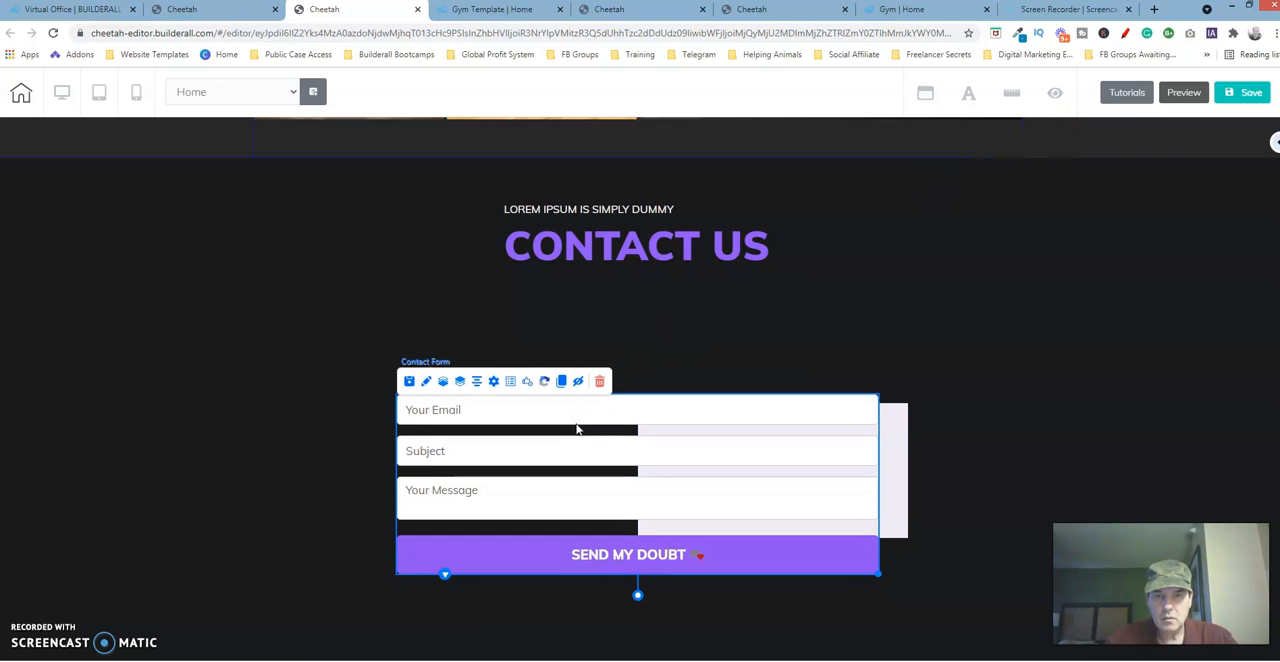
{"action": "key", "text": "Up"}
{"action": "key", "text": "Up"}
{"action": "key", "text": "Up"}
{"action": "key", "text": "Up"}
{"action": "key", "text": "Up"}
{"action": "key", "text": "Up"}
{"action": "key", "text": "Up"}
{"action": "key", "text": "Up"}
{"action": "key", "text": "Up"}
{"action": "key", "text": "Up"}
{"action": "key", "text": "Up"}
{"action": "key", "text": "Up"}
{"action": "key", "text": "Up"}
{"action": "key", "text": "Up"}
{"action": "key", "text": "Up"}
{"action": "key", "text": "Up"}
{"action": "key", "text": "Up"}
{"action": "key", "text": "Up"}
{"action": "key", "text": "Up"}
{"action": "key", "text": "Up"}
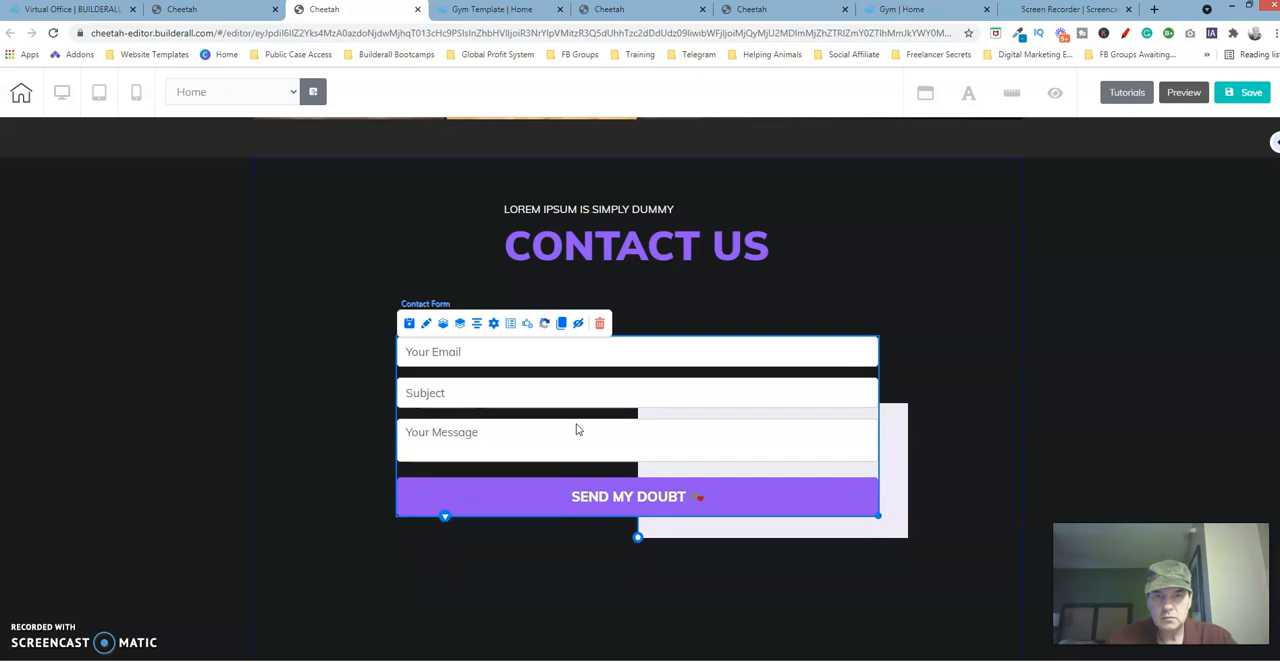
{"action": "key", "text": "Up"}
{"action": "key", "text": "Up"}
{"action": "key", "text": "Up"}
{"action": "key", "text": "Up"}
{"action": "key", "text": "Up"}
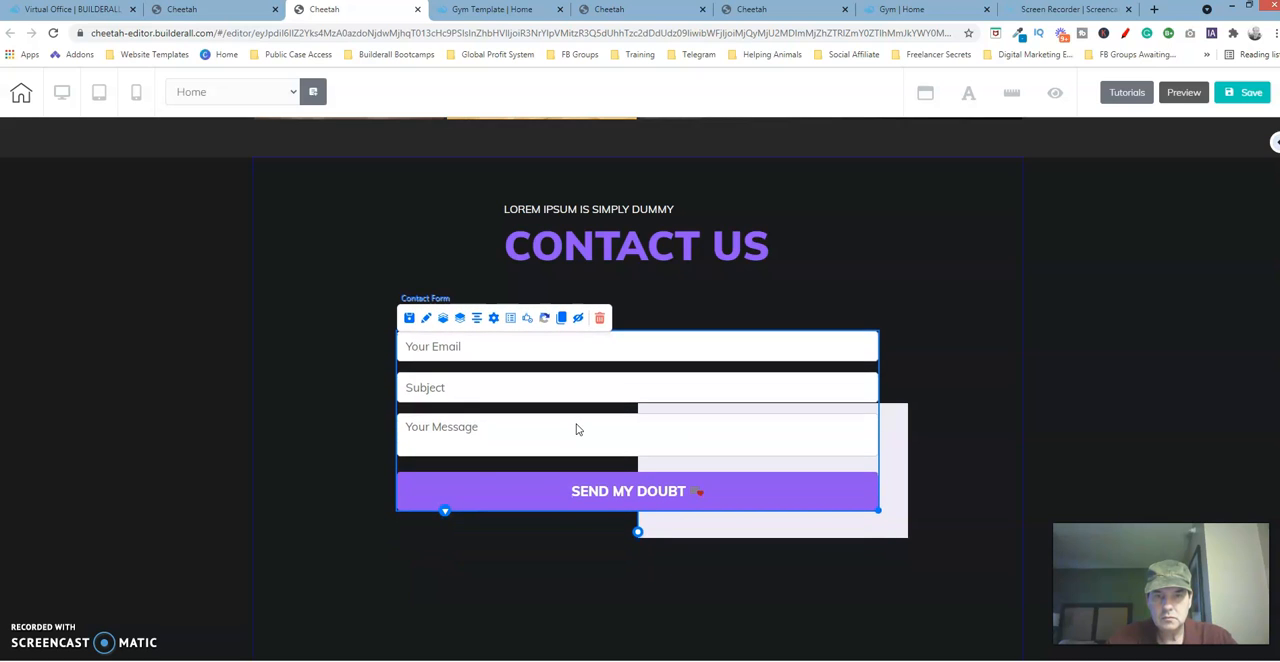
{"action": "key", "text": "Up"}
{"action": "key", "text": "Up"}
{"action": "key", "text": "Up"}
{"action": "key", "text": "Up"}
{"action": "key", "text": "Up"}
{"action": "key", "text": "Up"}
{"action": "key", "text": "Up"}
{"action": "key", "text": "Up"}
{"action": "key", "text": "Up"}
{"action": "key", "text": "Up"}
{"action": "key", "text": "Up"}
{"action": "key", "text": "Up"}
{"action": "key", "text": "Up"}
{"action": "key", "text": "Up"}
{"action": "key", "text": "Up"}
{"action": "key", "text": "Up"}
{"action": "key", "text": "Up"}
{"action": "key", "text": "Up"}
{"action": "key", "text": "Up"}
{"action": "key", "text": "Up"}
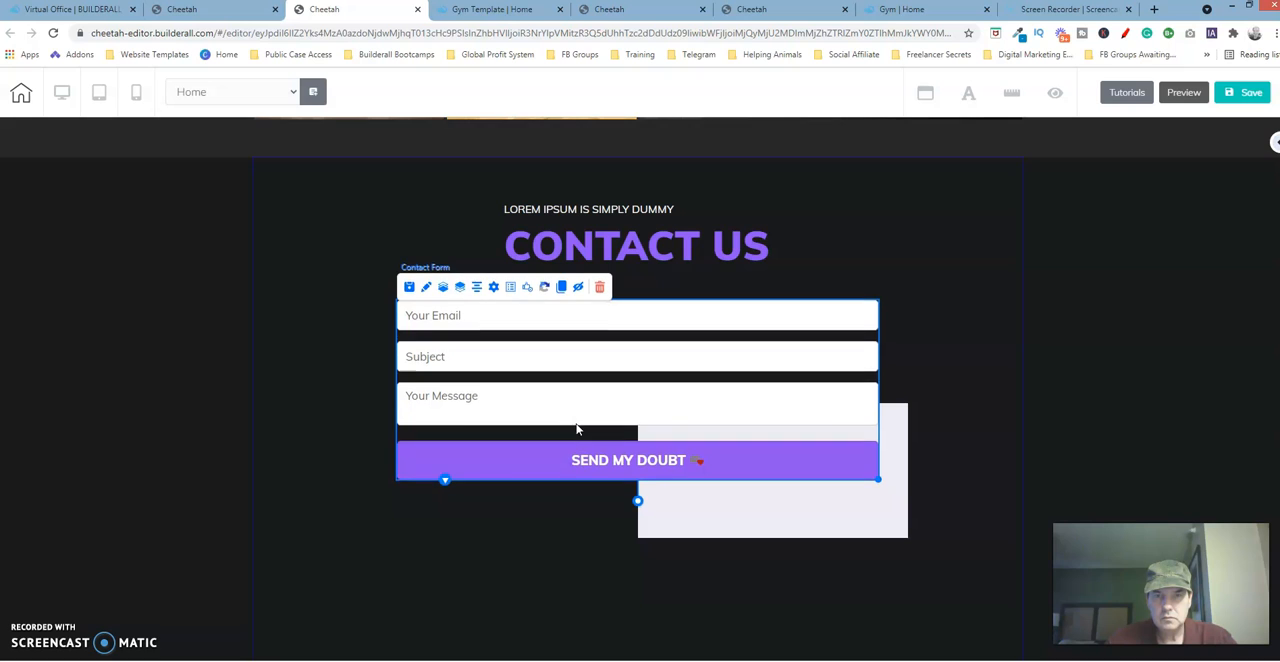
{"action": "key", "text": "Up"}
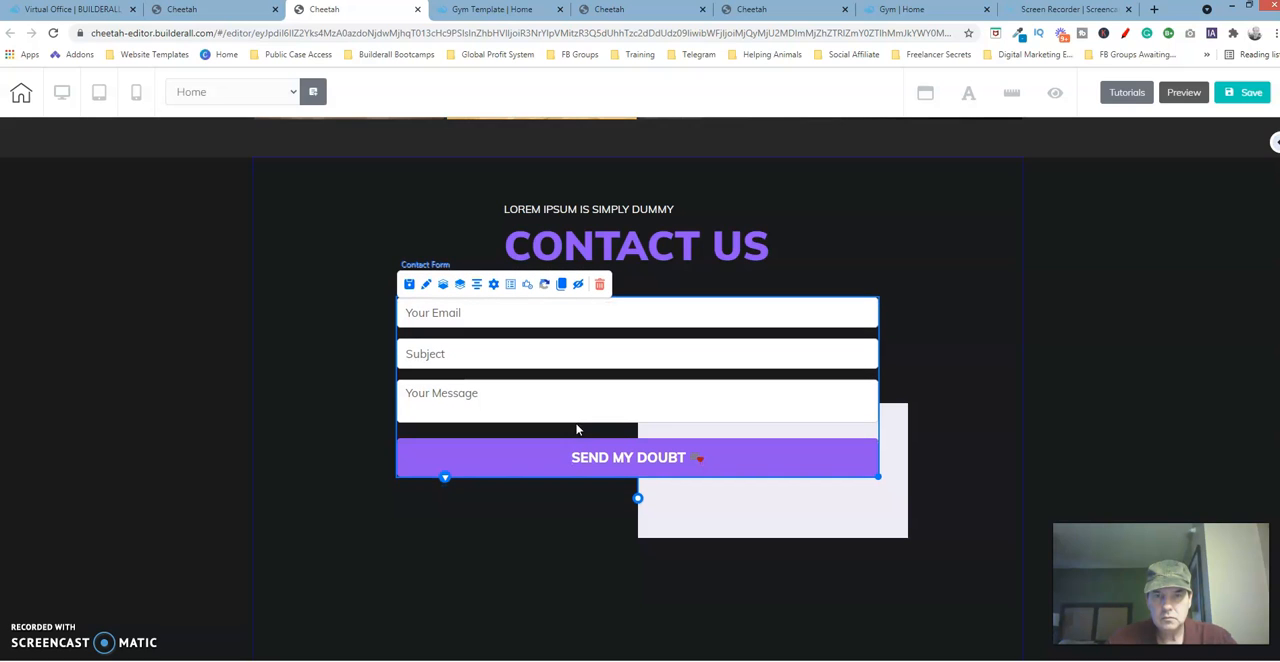
Move the new box below the left end of the Send My Doubt button and set its width to 208.
{"action": "left_click", "coordinate": [845, 525]}
{"action": "left_click_drag", "start_coordinate": [845, 525], "coordinate": [581, 636]}
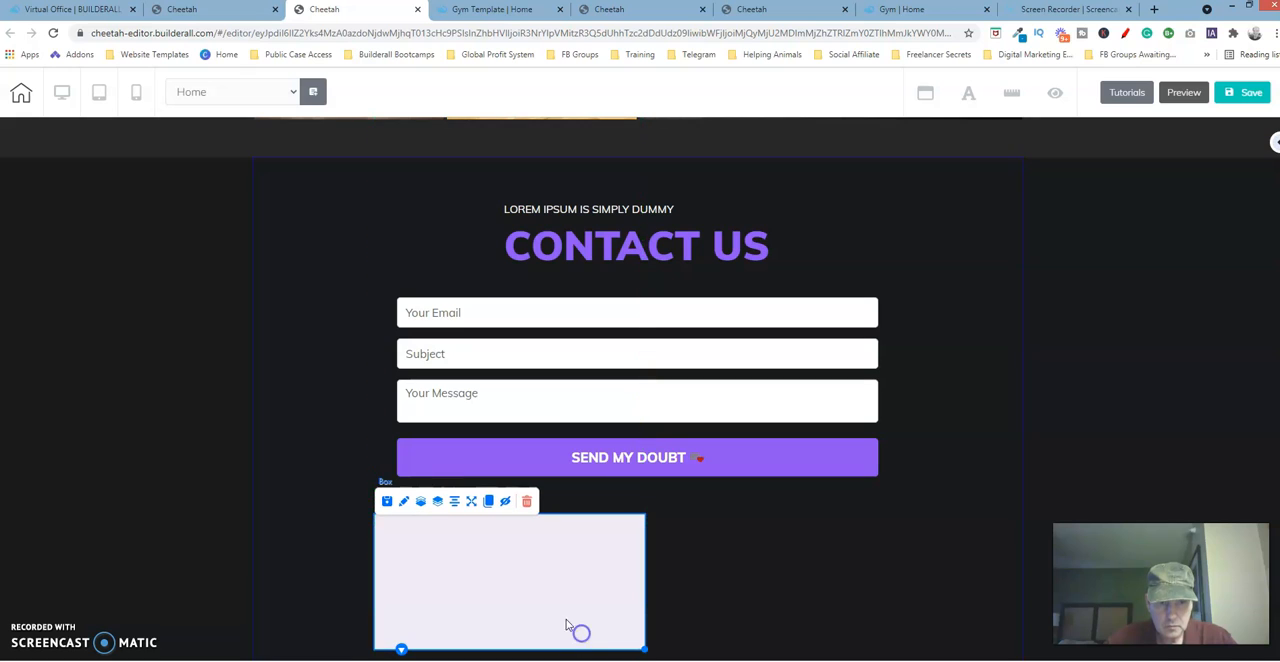
{"action": "left_click", "coordinate": [403, 502]}
{"action": "left_click_drag", "start_coordinate": [692, 546], "coordinate": [886, 333]}
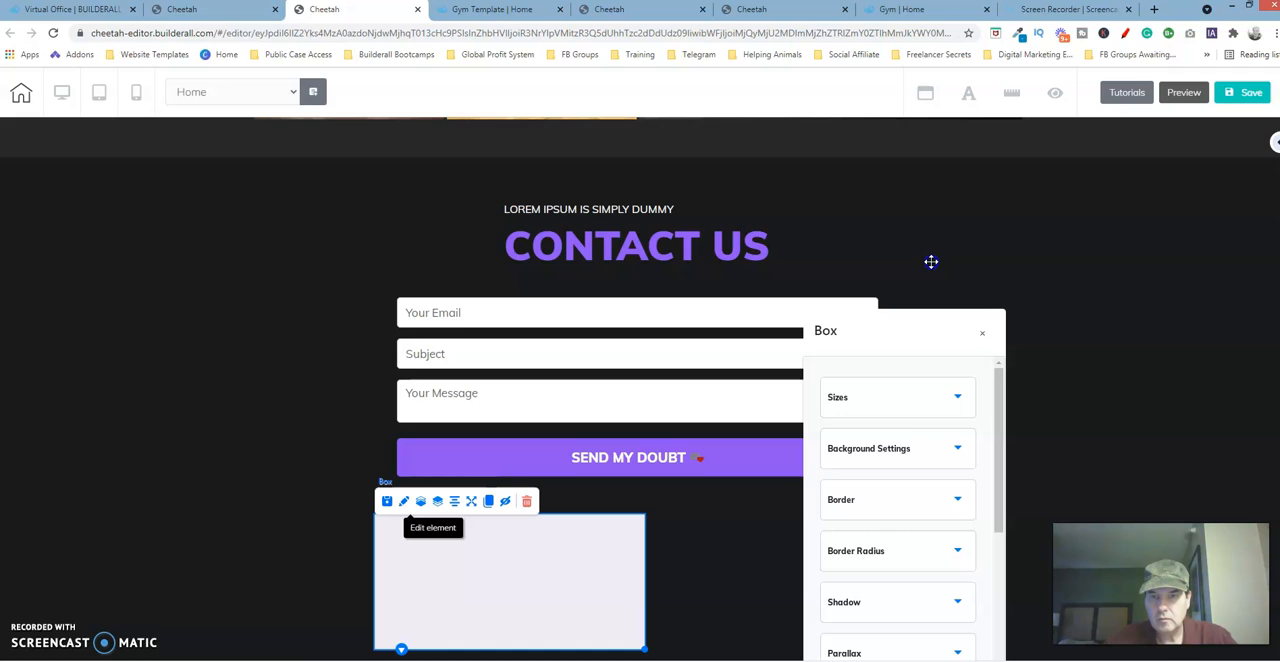
{"action": "left_click_drag", "start_coordinate": [931, 262], "coordinate": [931, 260]}
{"action": "left_click", "coordinate": [1003, 333]}
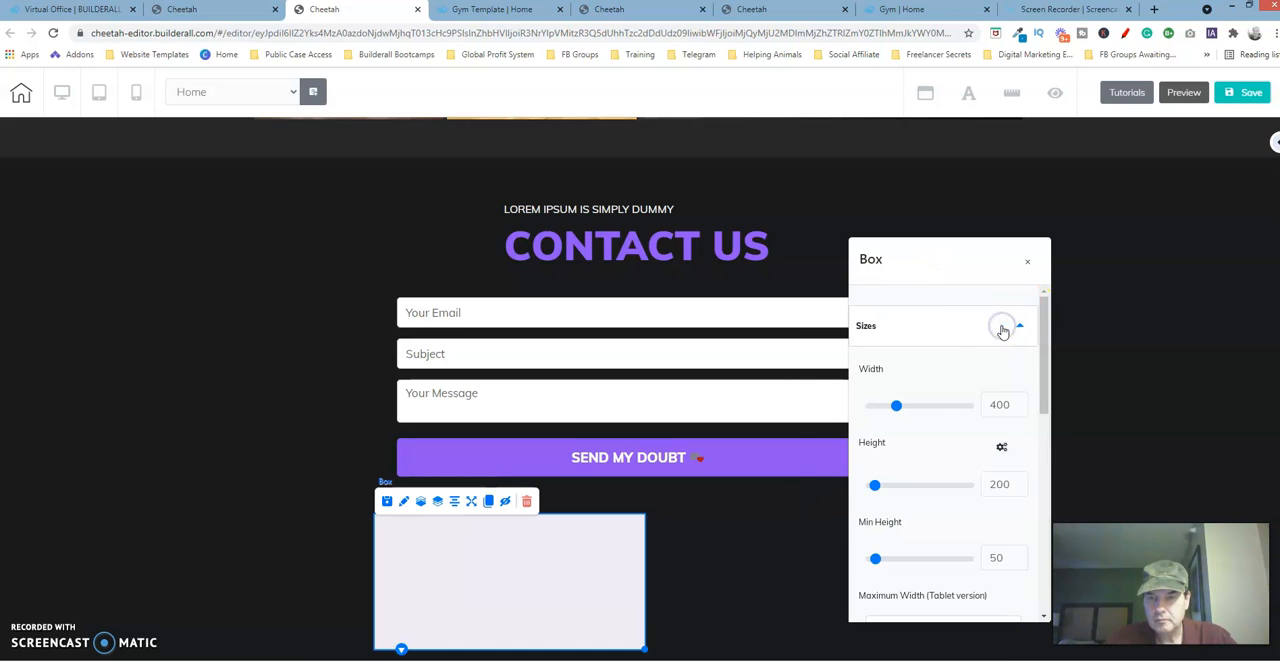
{"action": "left_click_drag", "start_coordinate": [897, 409], "coordinate": [882, 413]}
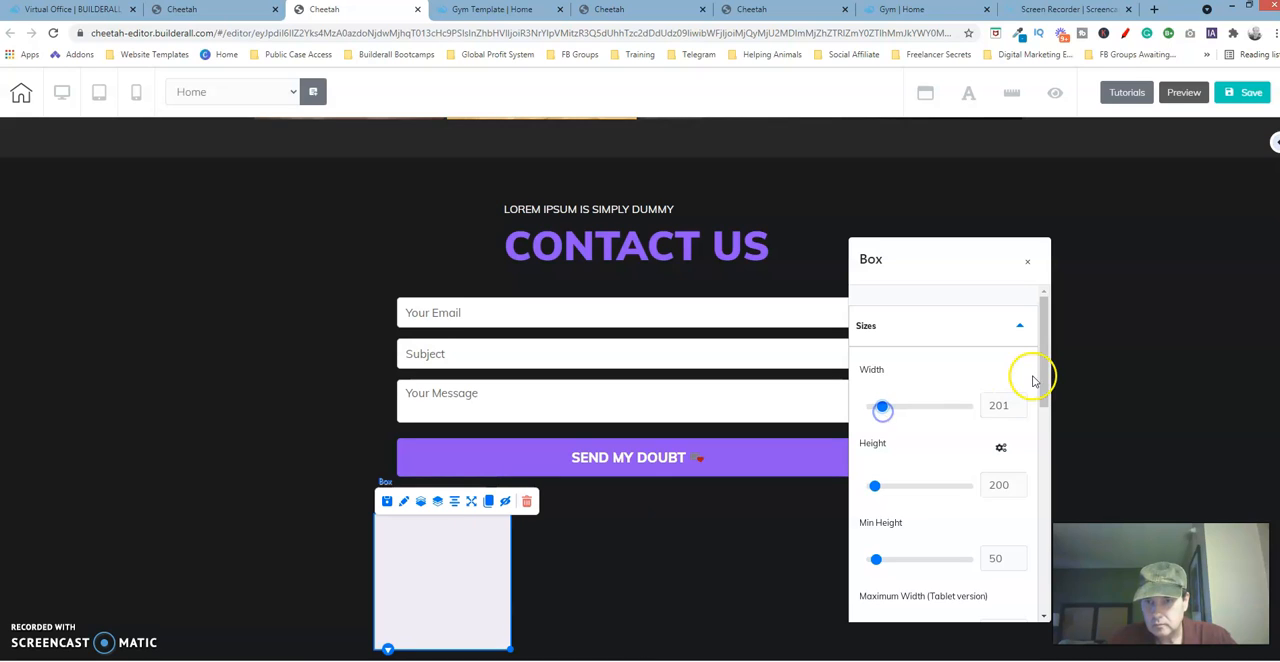
{"action": "left_click", "coordinate": [1019, 403]}
{"action": "left_click", "coordinate": [1019, 403]}
{"action": "left_click", "coordinate": [1019, 403]}
{"action": "left_click", "coordinate": [1019, 403]}
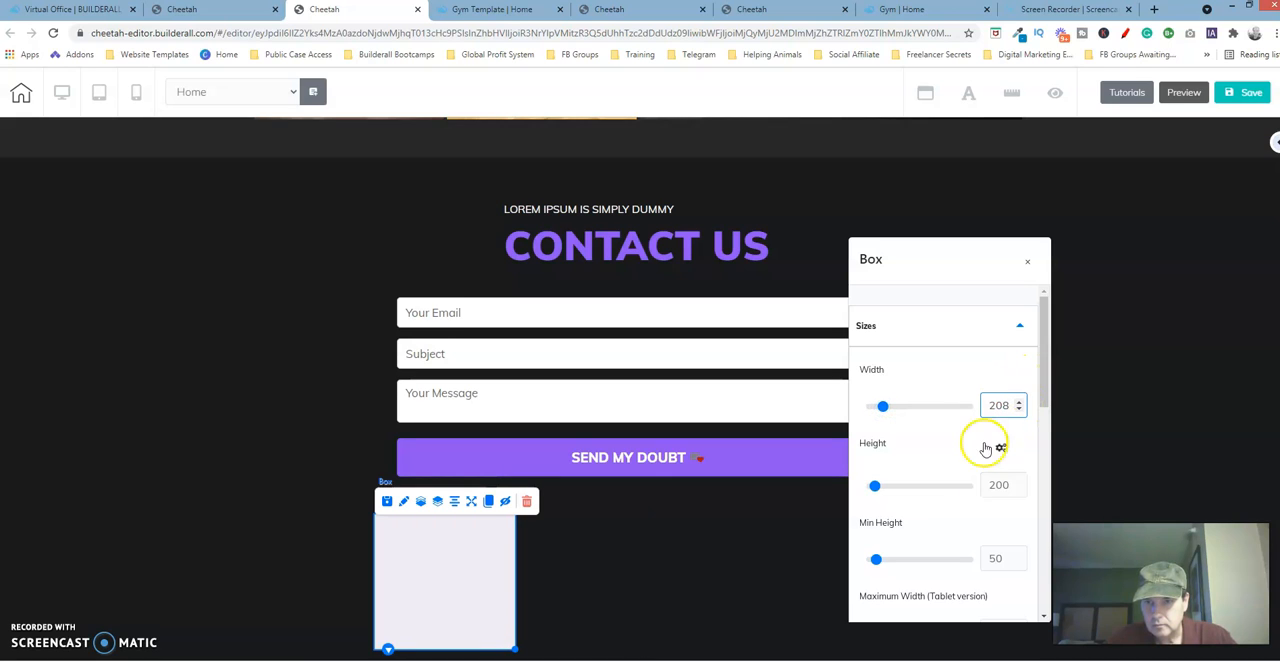
Set the box's height to 124, close its settings and save the site without publishing it.
{"action": "left_click", "coordinate": [875, 487]}
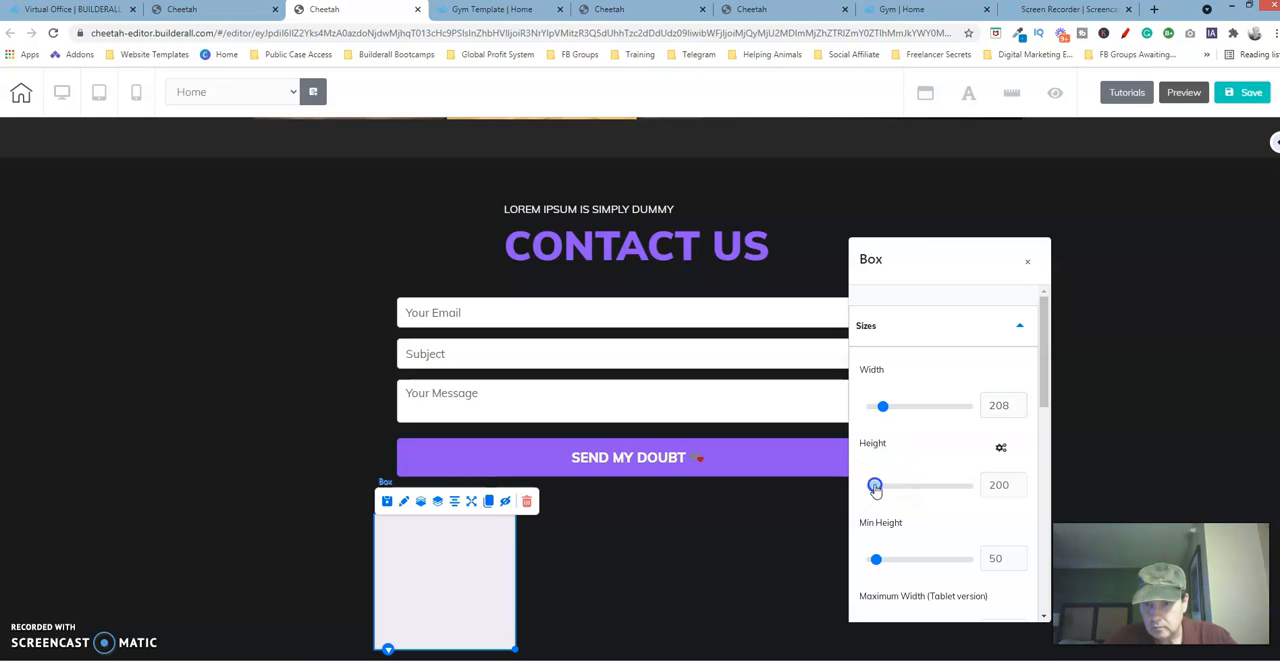
{"action": "left_click", "coordinate": [1020, 483]}
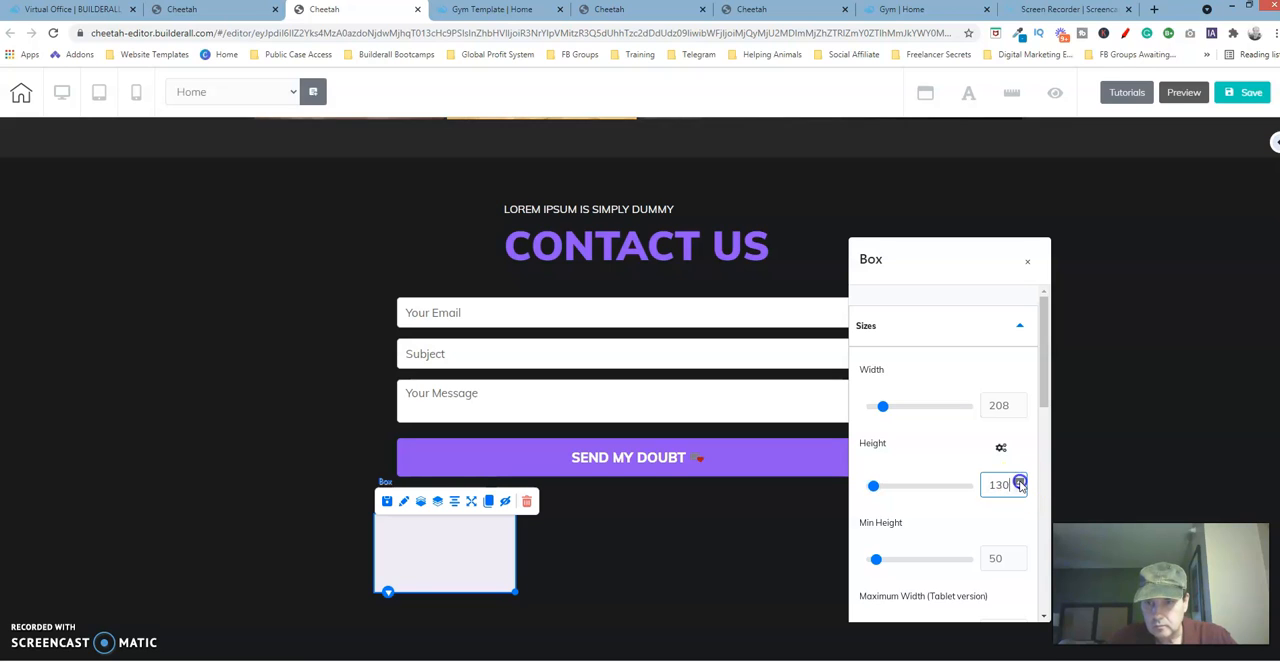
{"action": "left_click", "coordinate": [1020, 483]}
{"action": "left_click", "coordinate": [1019, 489]}
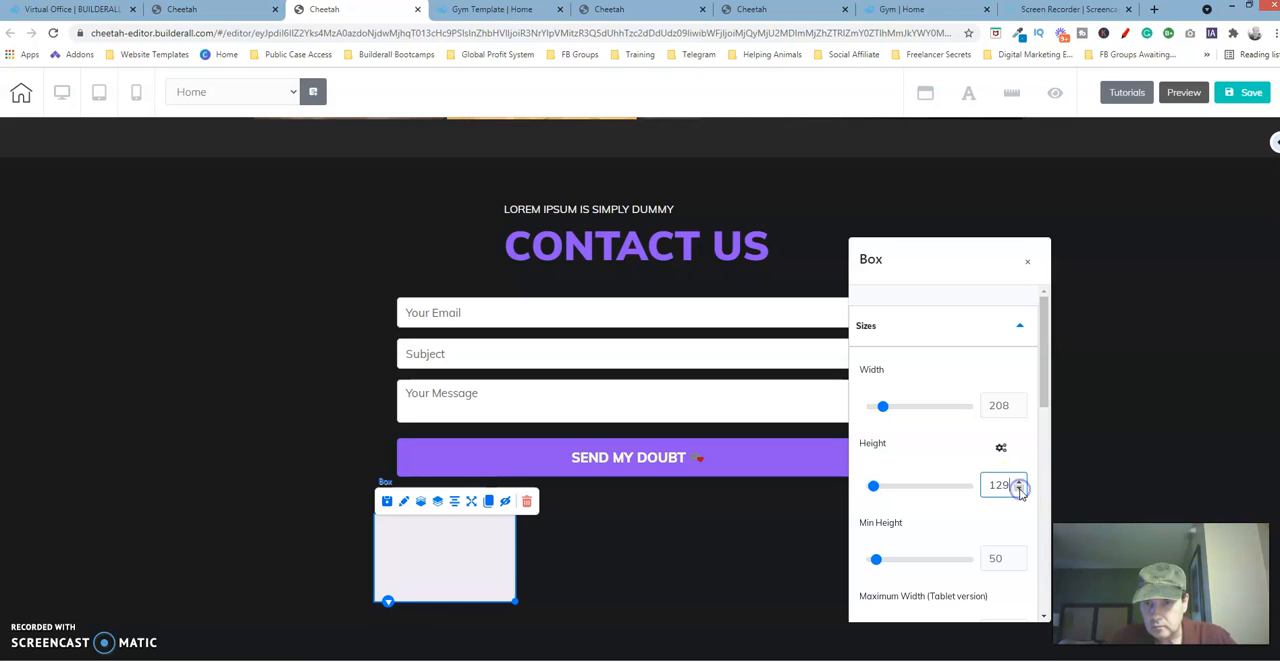
{"action": "left_click", "coordinate": [1019, 489]}
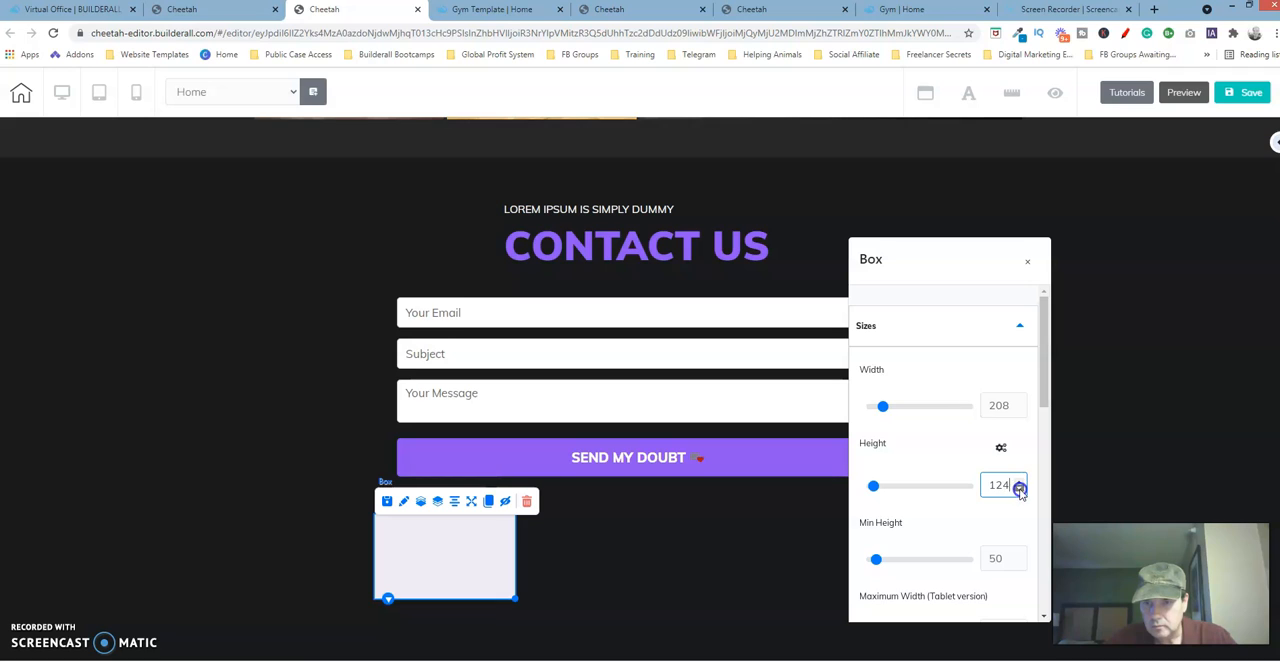
{"action": "left_click", "coordinate": [746, 516]}
{"action": "left_click", "coordinate": [478, 556]}
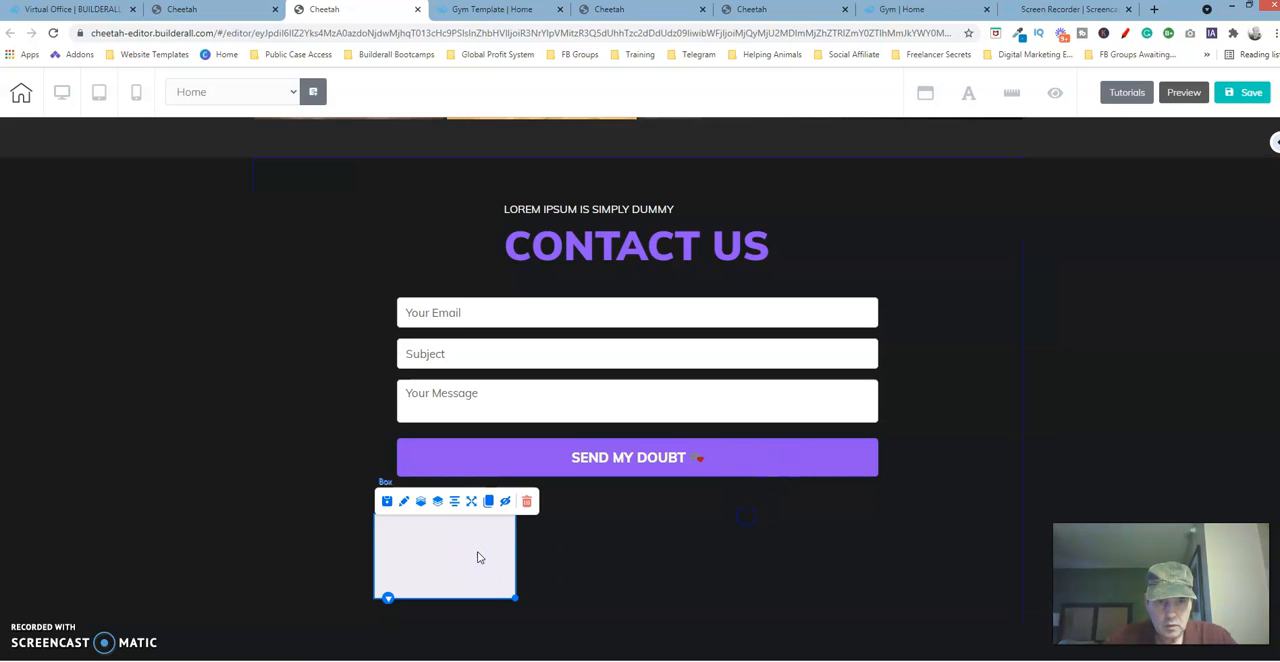
{"action": "left_click", "coordinate": [1251, 93]}
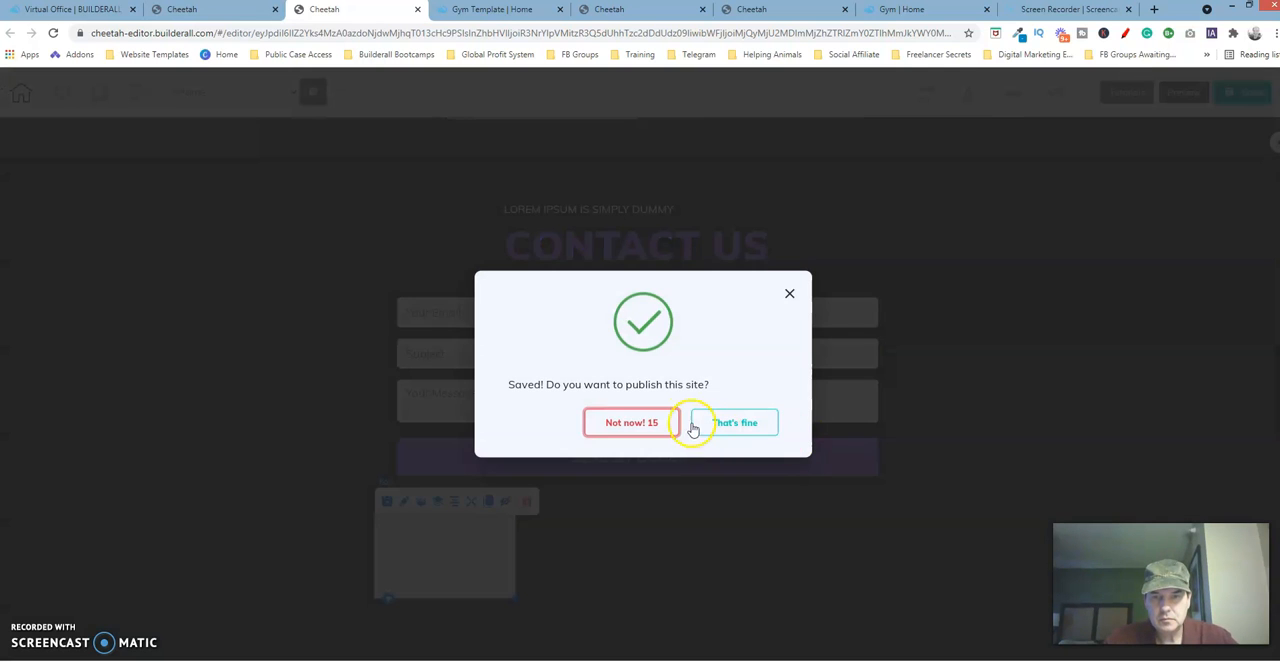
{"action": "left_click", "coordinate": [654, 423]}
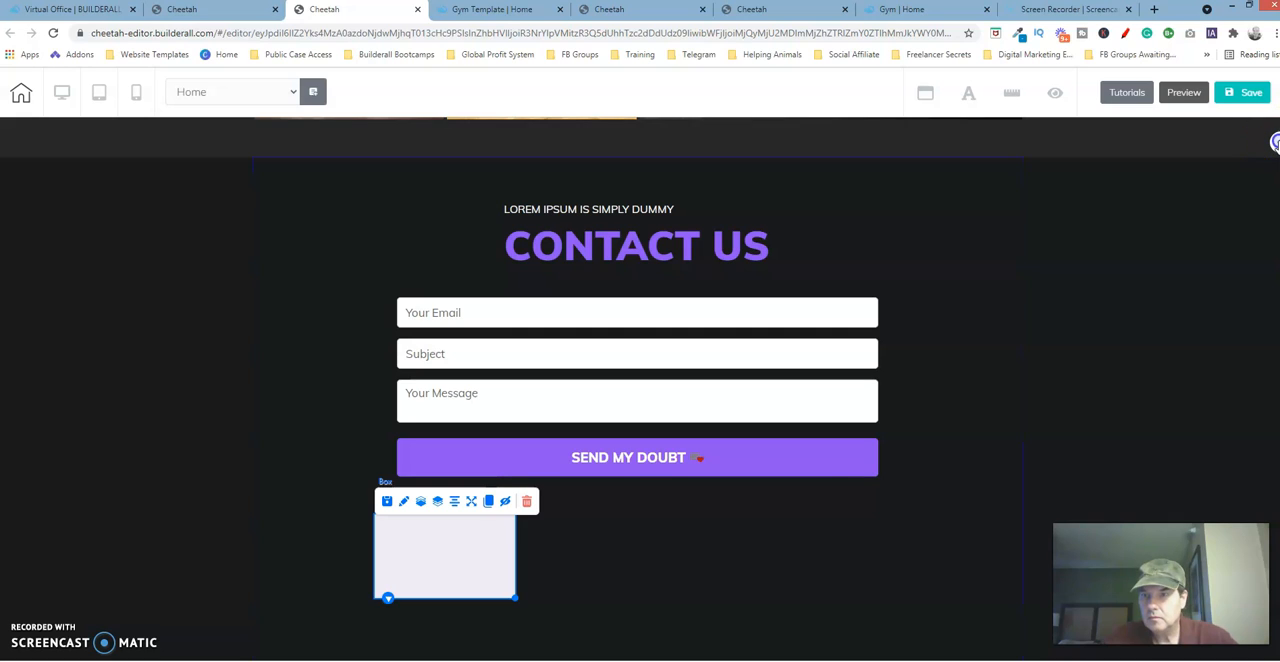
Add the horizontal Image element to the contact panel, over the Send My Doubt button.
{"action": "left_click", "coordinate": [1276, 143]}
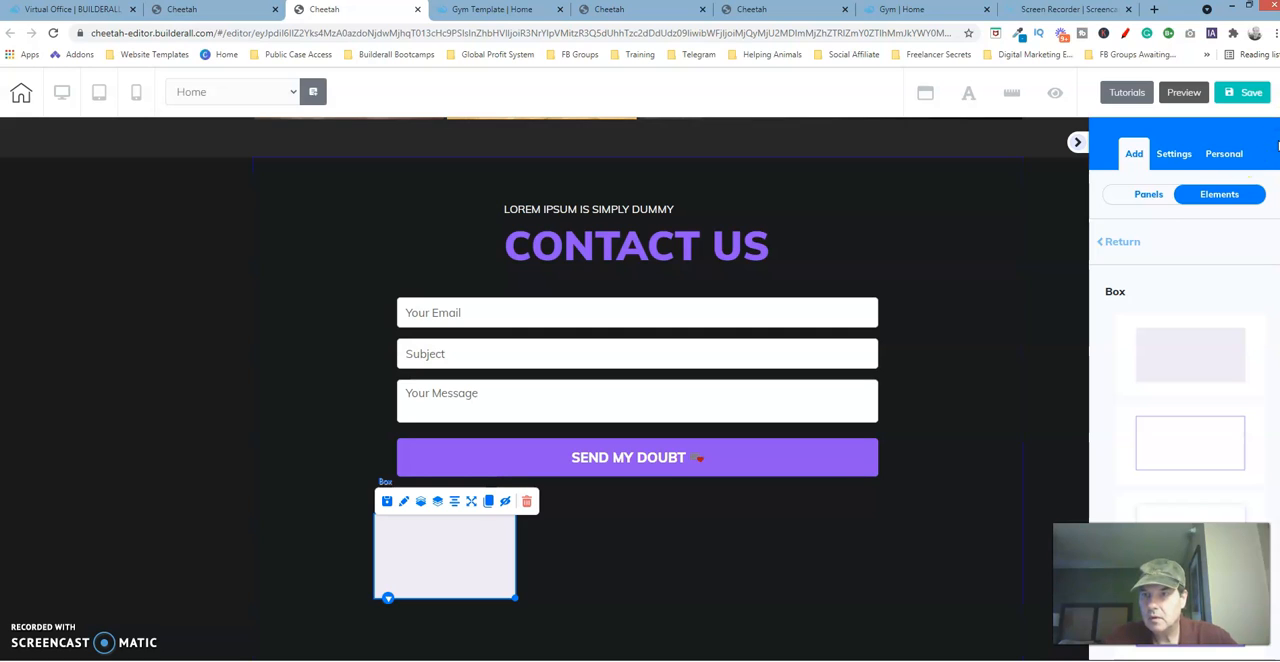
{"action": "left_click", "coordinate": [1115, 243]}
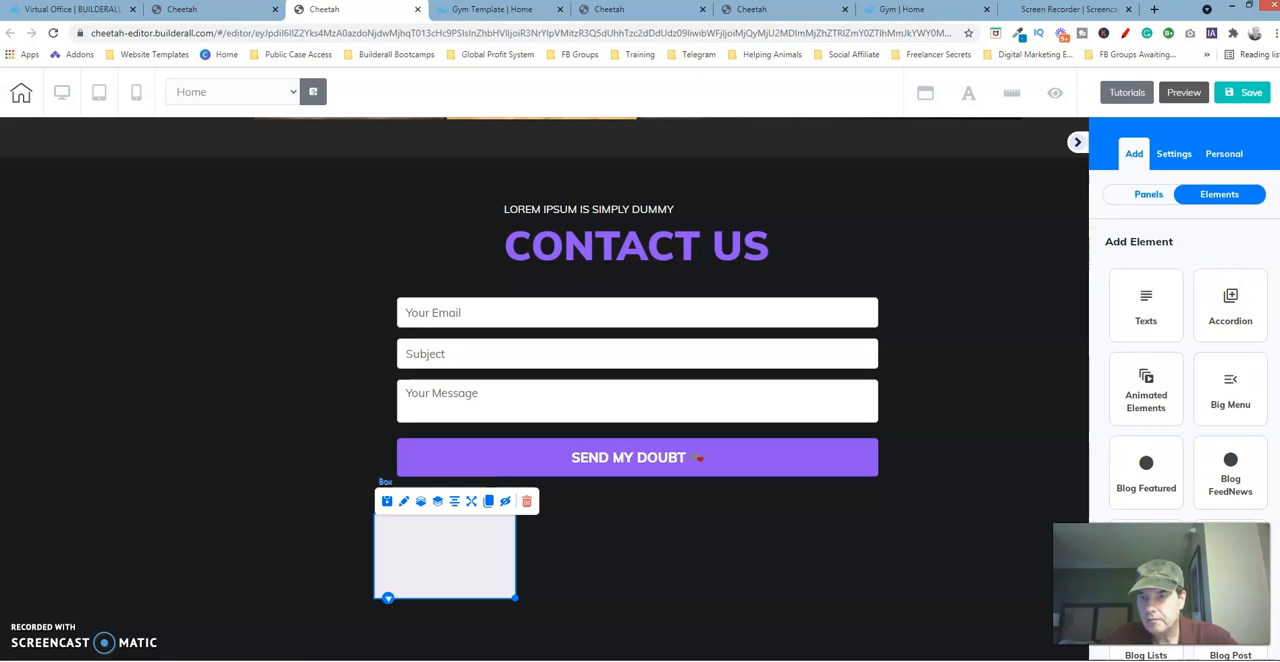
{"action": "scroll", "coordinate": [1185, 390], "scroll_direction": "down", "scroll_amount": 4}
{"action": "scroll", "coordinate": [1188, 390], "scroll_direction": "down", "scroll_amount": 3}
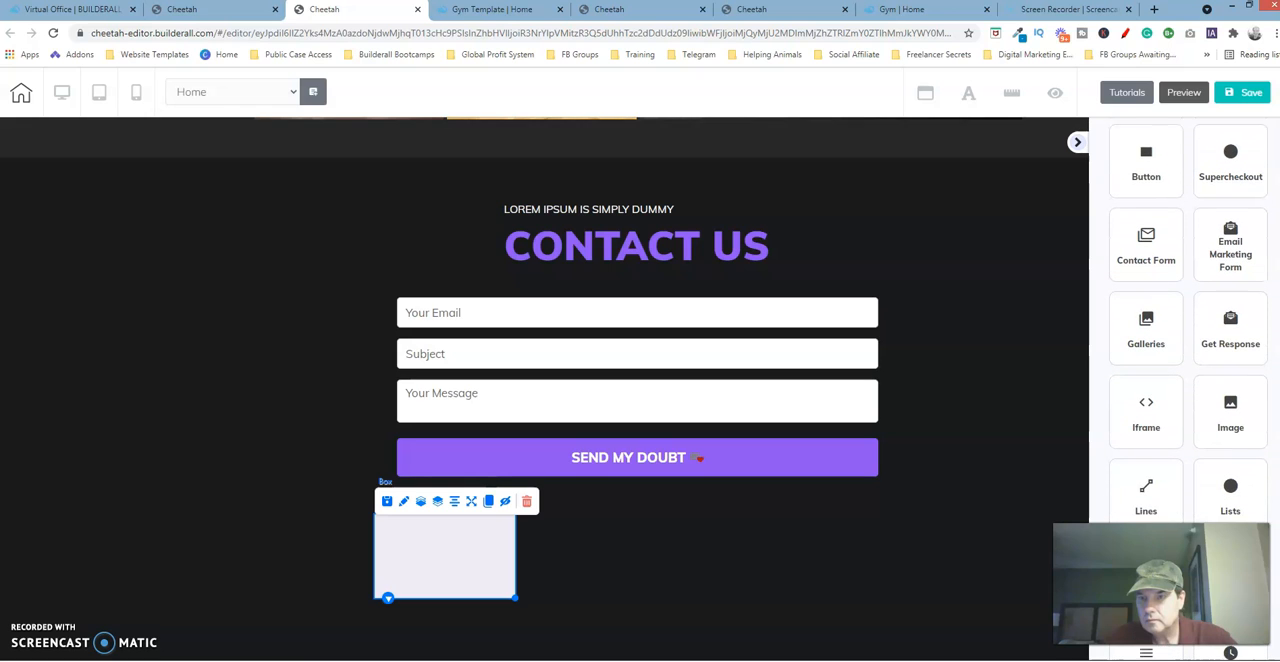
{"action": "left_click", "coordinate": [1232, 404]}
{"action": "left_click", "coordinate": [1201, 446]}
{"action": "left_click", "coordinate": [1203, 445]}
{"action": "left_click_drag", "start_coordinate": [1203, 445], "coordinate": [723, 467]}
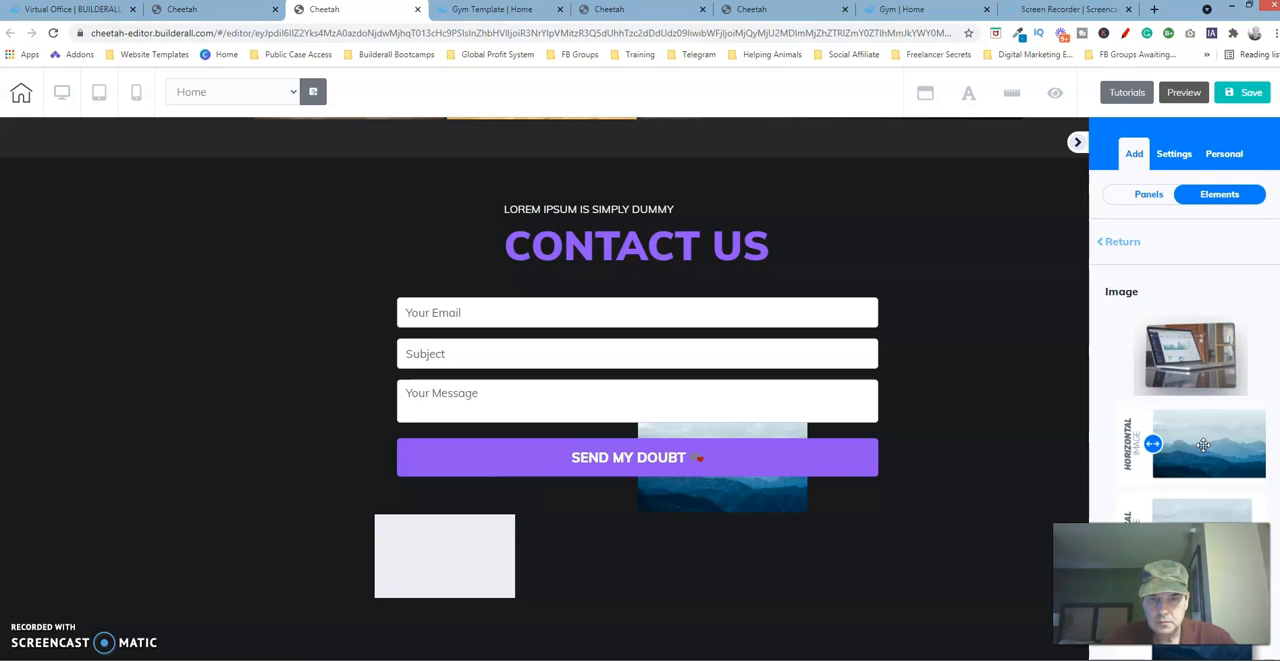
Shrink the new image and move it inside the box, then compare it with the arrow icon on the original site.
{"action": "left_click_drag", "start_coordinate": [771, 540], "coordinate": [450, 550]}
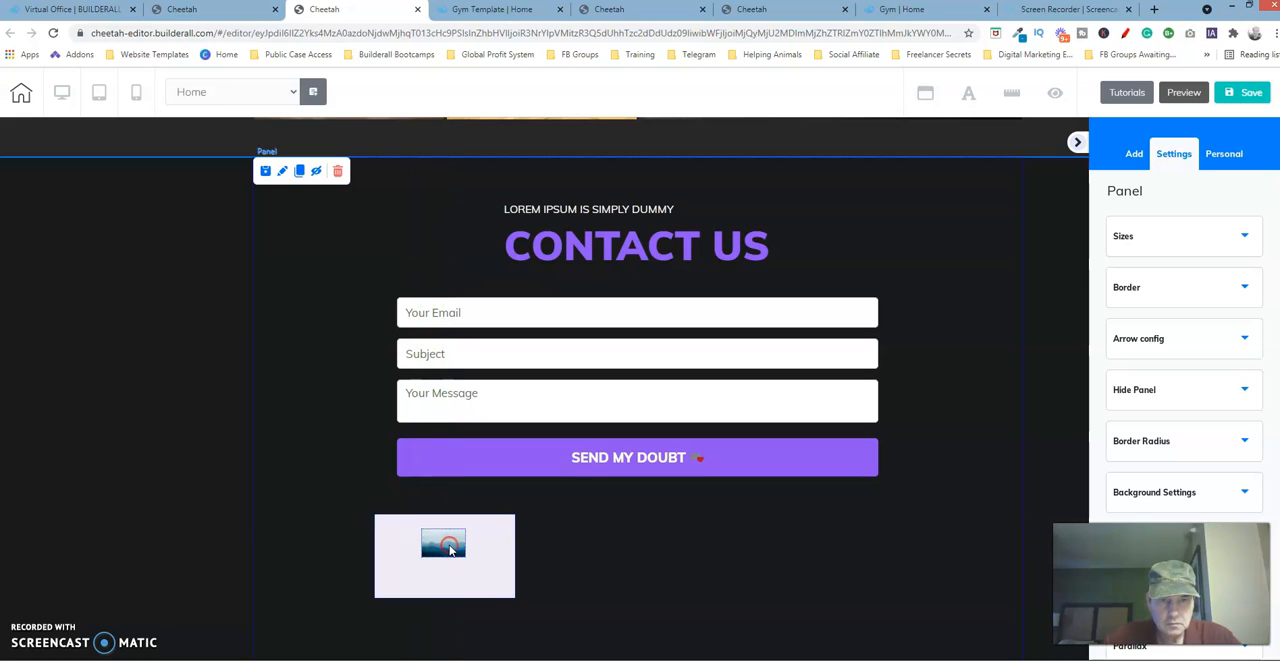
{"action": "left_click", "coordinate": [450, 550]}
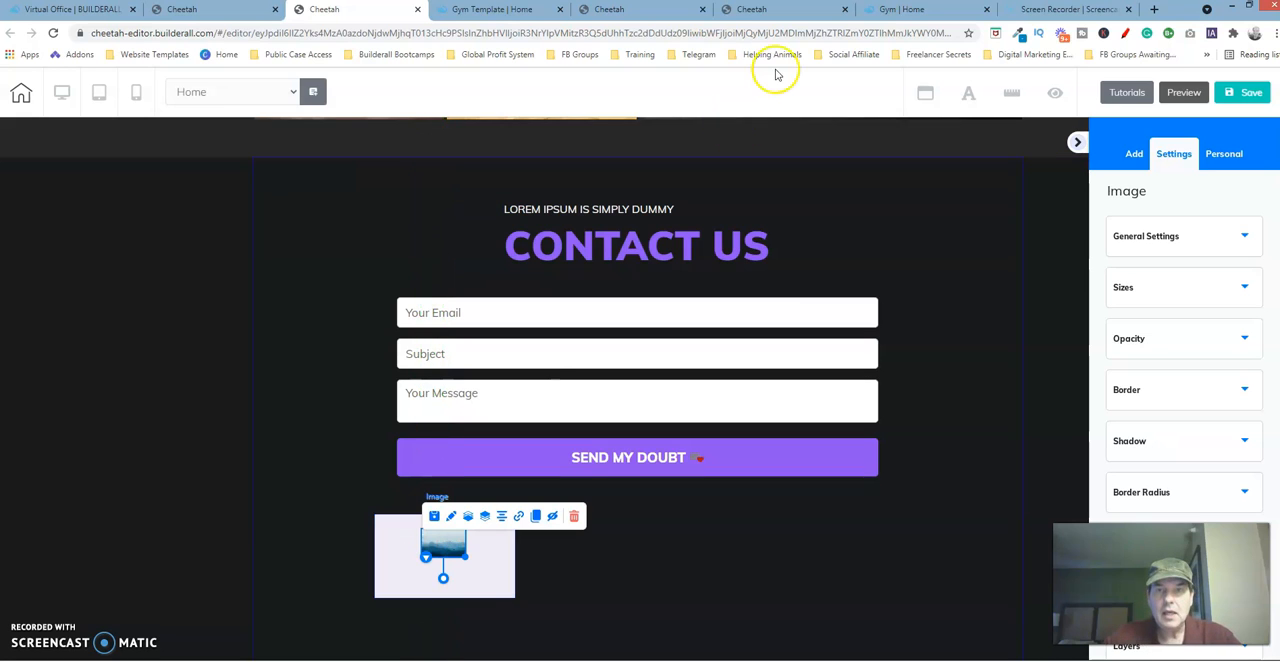
{"action": "left_click", "coordinate": [793, 9]}
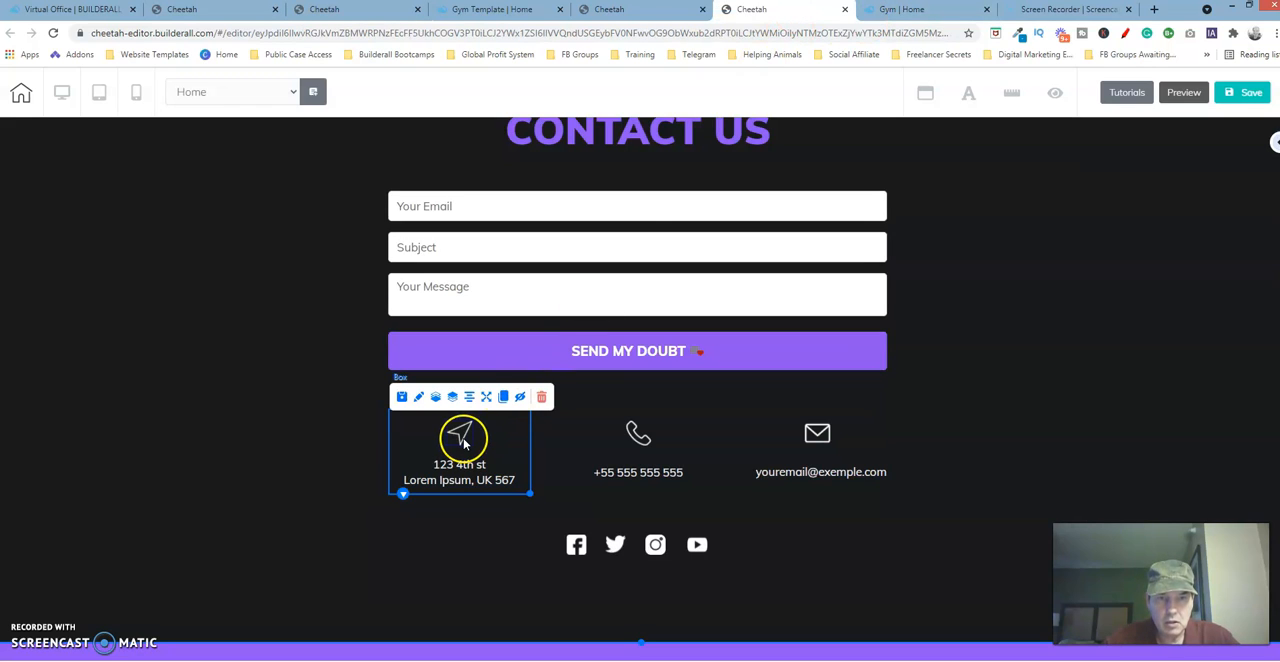
{"action": "left_click", "coordinate": [344, 11]}
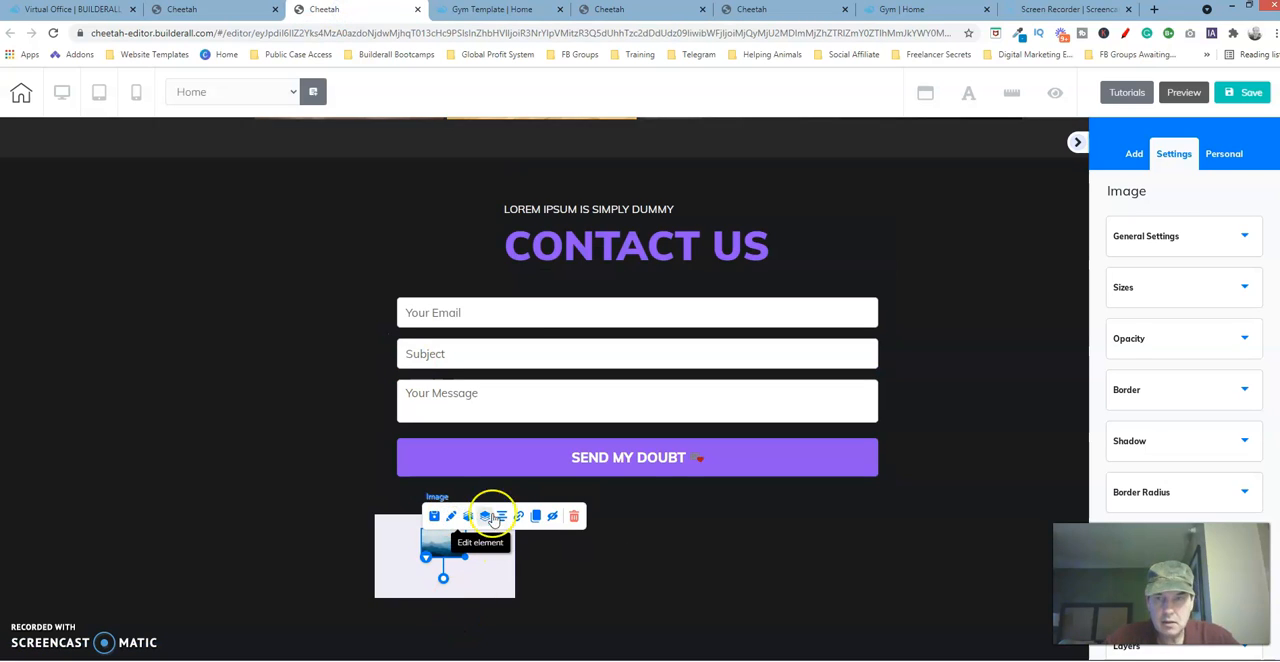
Start changing the image in its general settings and show the GYM TEMPLATE directory of the user files.
{"action": "left_click", "coordinate": [1208, 246]}
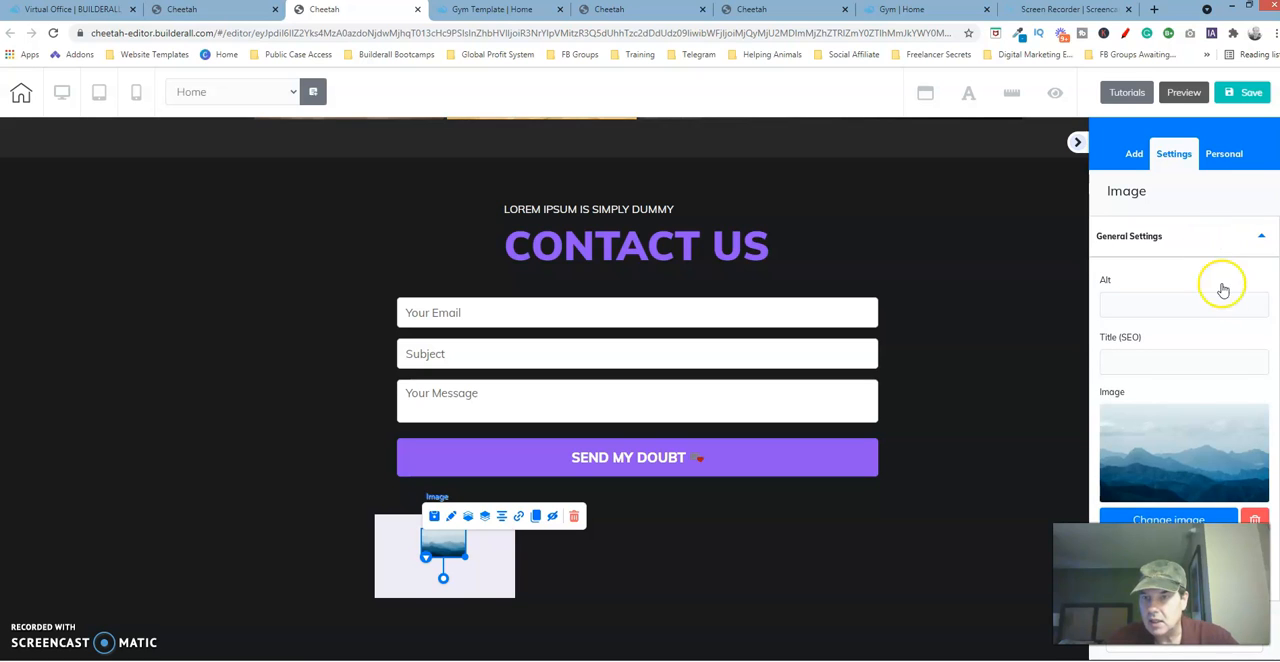
{"action": "left_click", "coordinate": [1172, 519]}
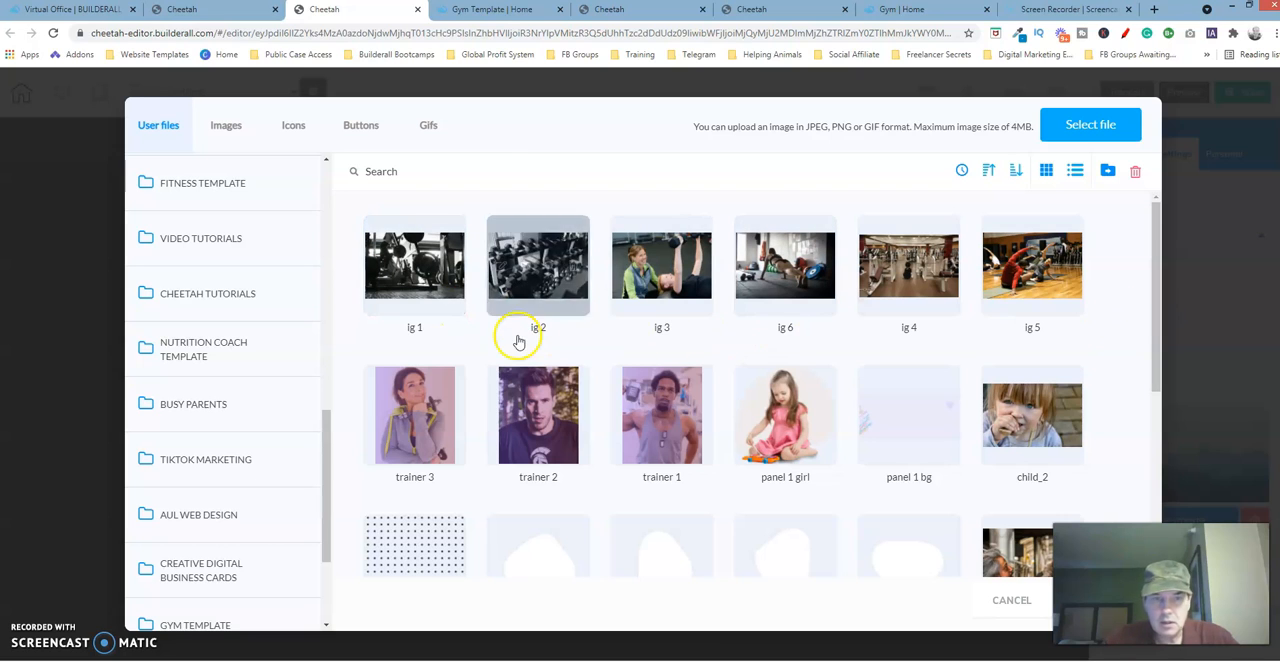
{"action": "left_click_drag", "start_coordinate": [326, 463], "coordinate": [328, 547]}
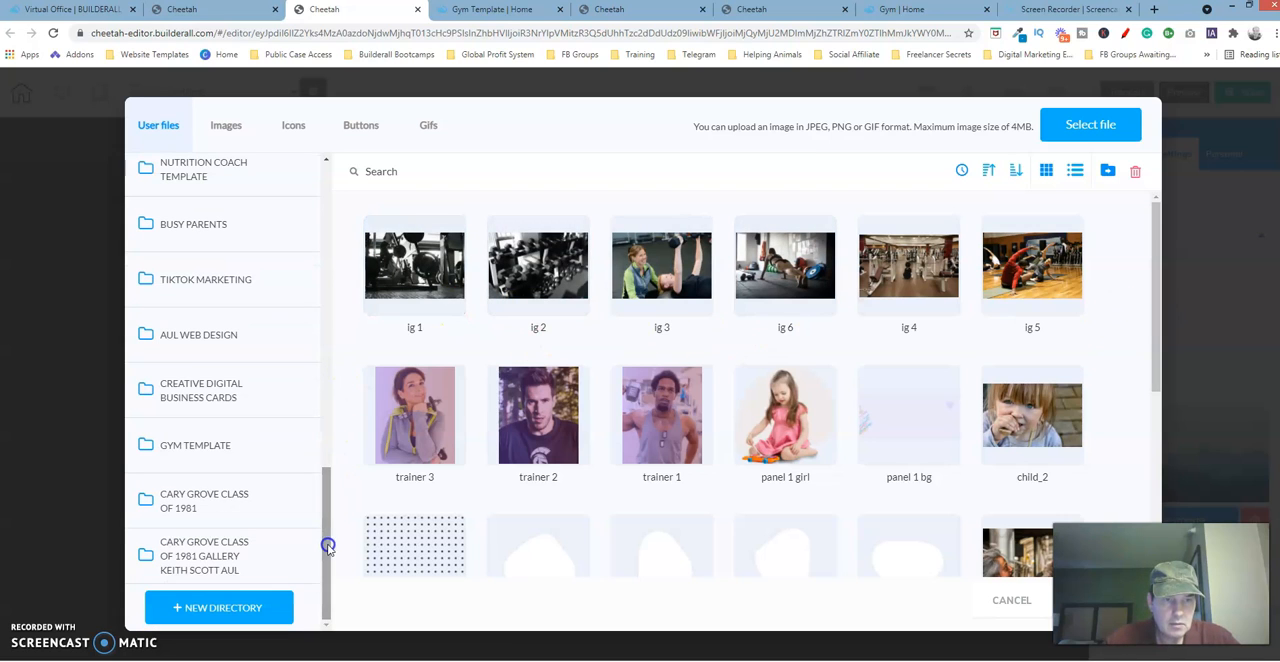
{"action": "left_click", "coordinate": [246, 448]}
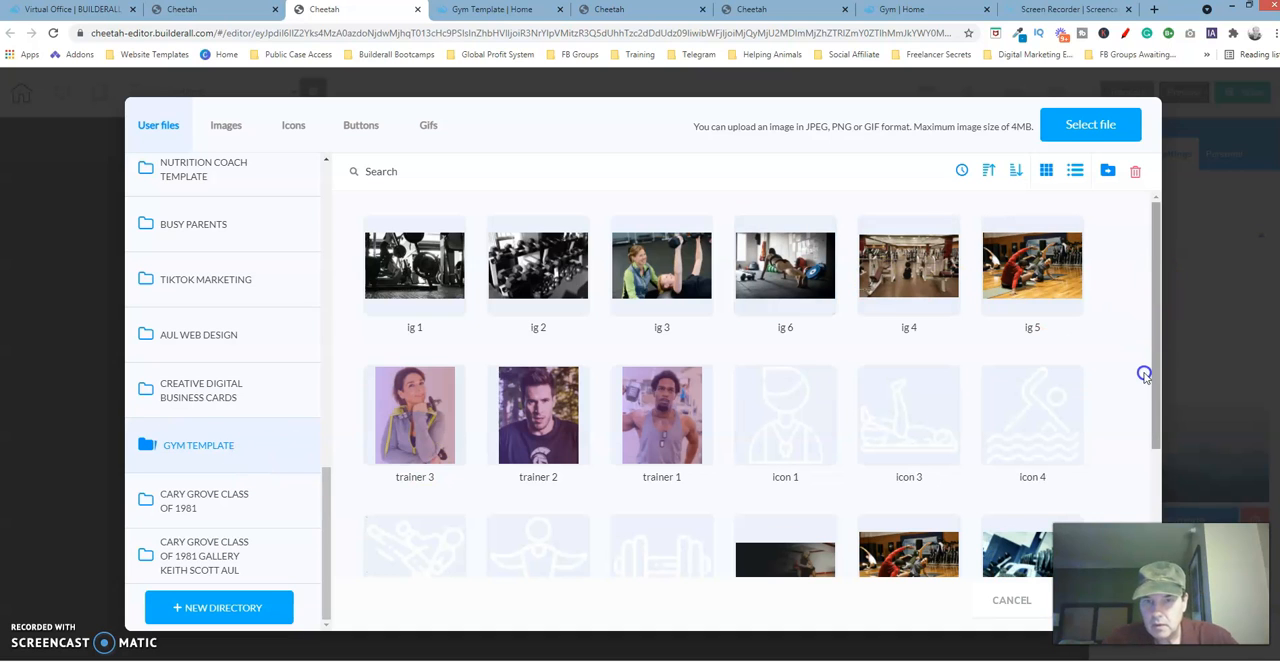
{"action": "left_click_drag", "start_coordinate": [1158, 467], "coordinate": [1136, 248]}
Start a file upload and browse on drive C: through Affiliate Marketing and Builderall to the GYM Website Template folder.
{"action": "left_click", "coordinate": [1068, 126]}
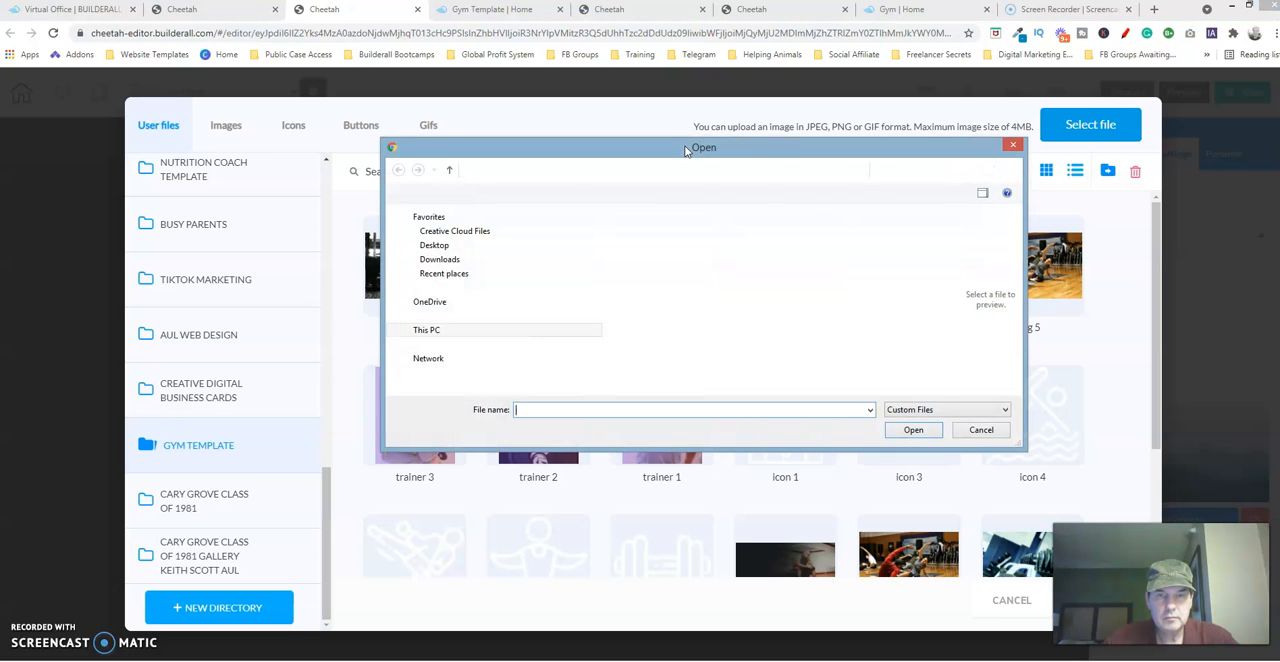
{"action": "scroll", "coordinate": [580, 335], "scroll_direction": "down", "scroll_amount": 1}
{"action": "left_click", "coordinate": [449, 353]}
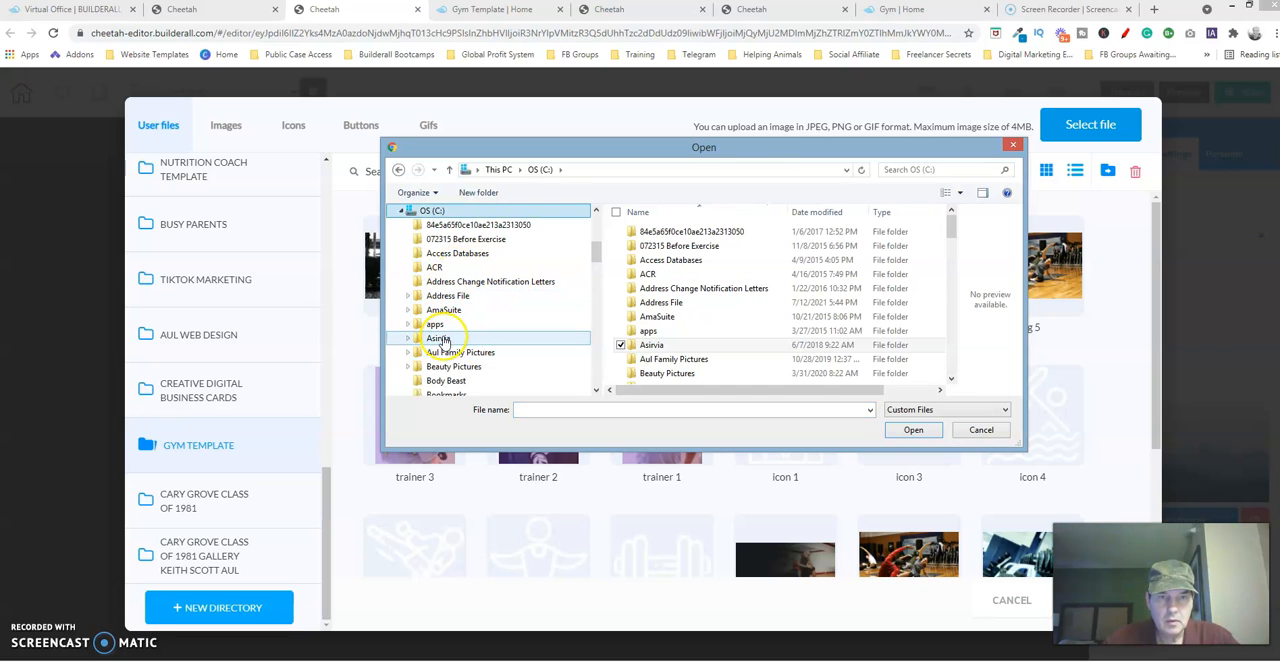
{"action": "left_click", "coordinate": [694, 247]}
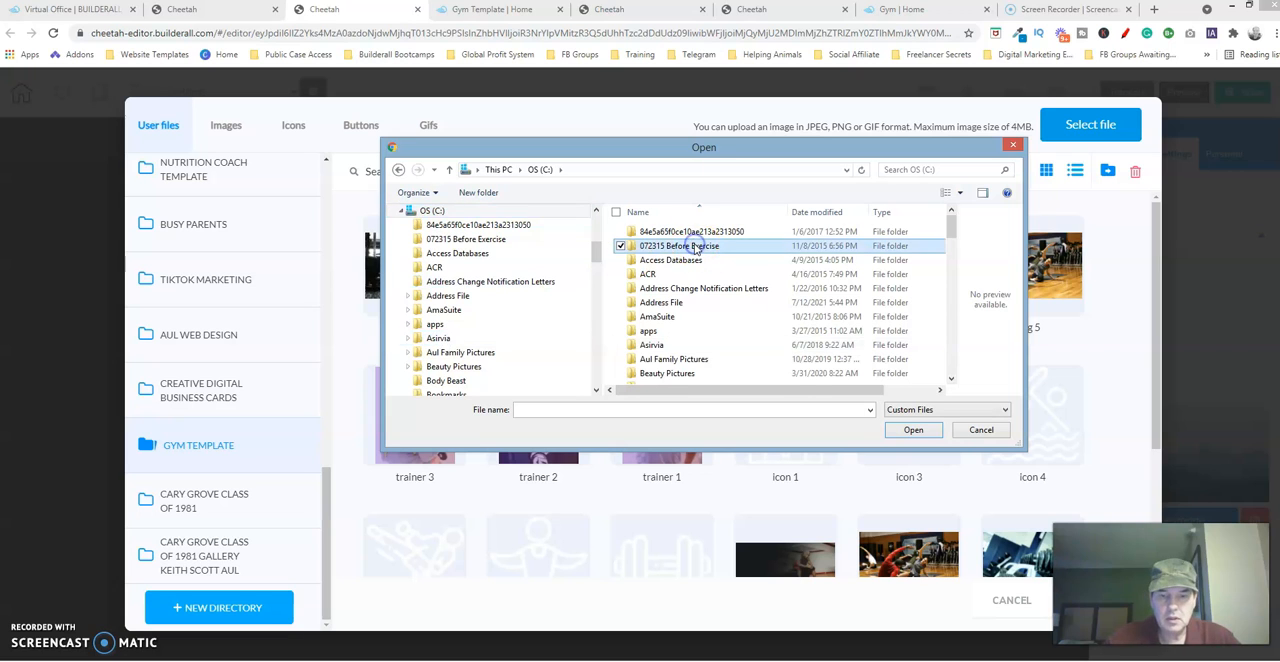
{"action": "key", "text": "k"}
{"action": "left_click", "coordinate": [688, 228]}
{"action": "double_click", "coordinate": [688, 228]}
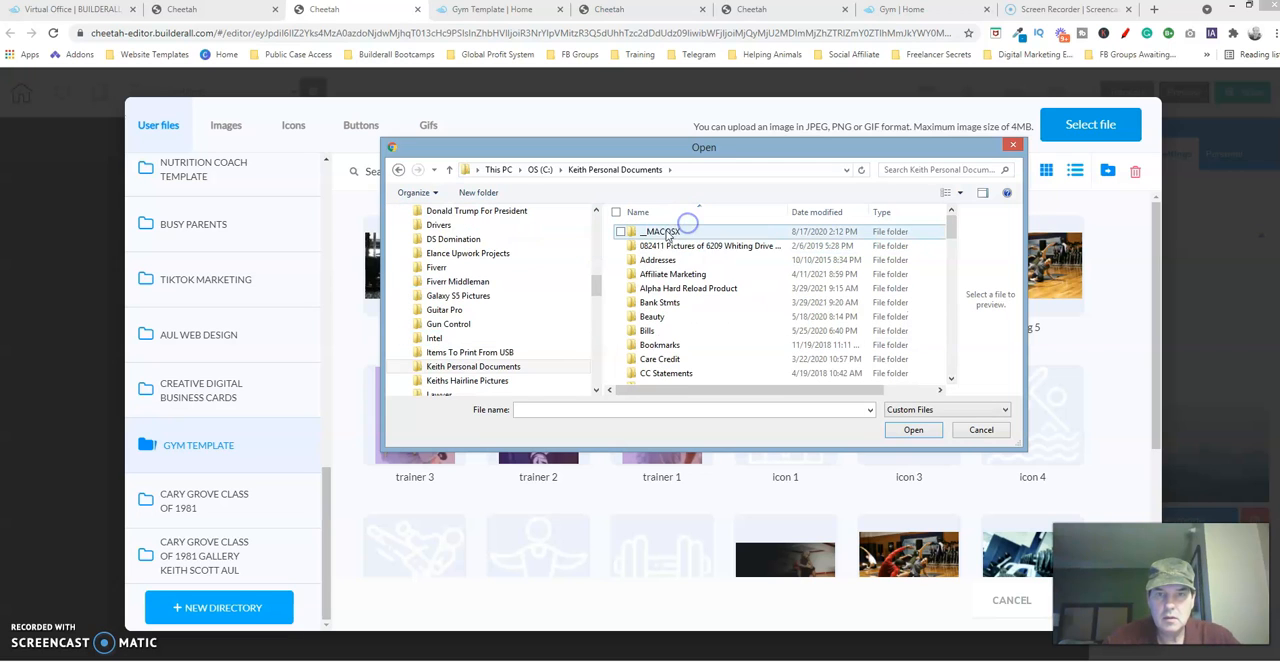
{"action": "double_click", "coordinate": [662, 274]}
{"action": "left_click", "coordinate": [655, 238]}
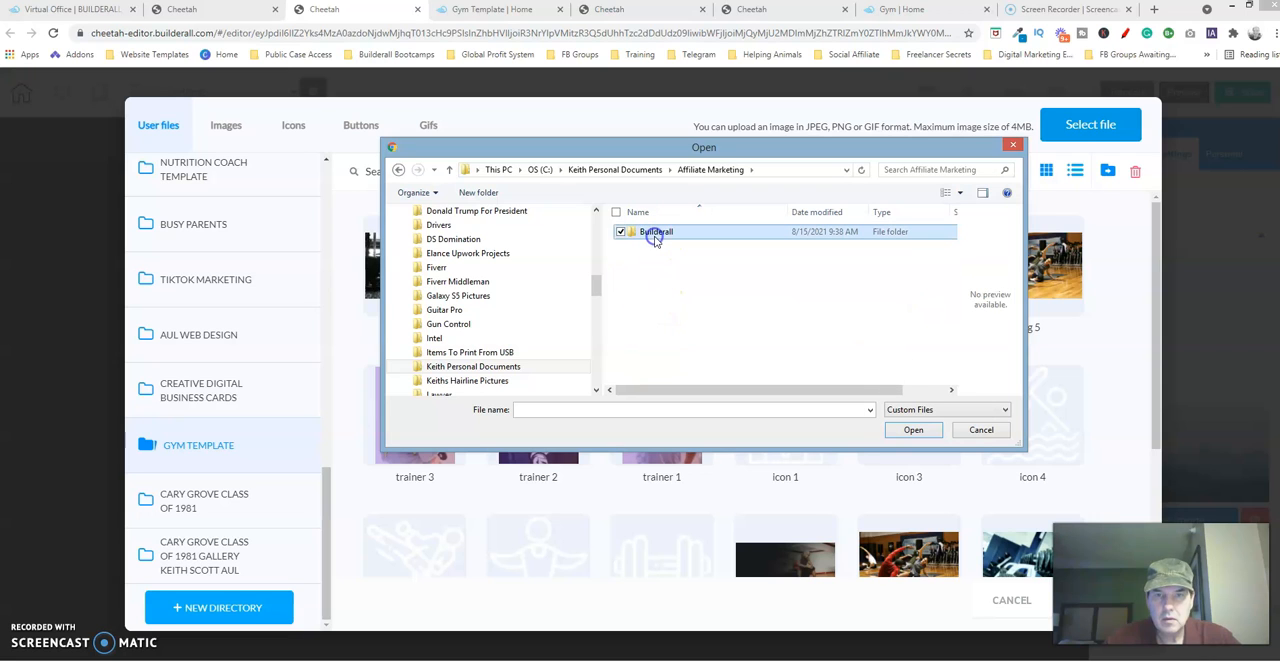
{"action": "double_click", "coordinate": [655, 238]}
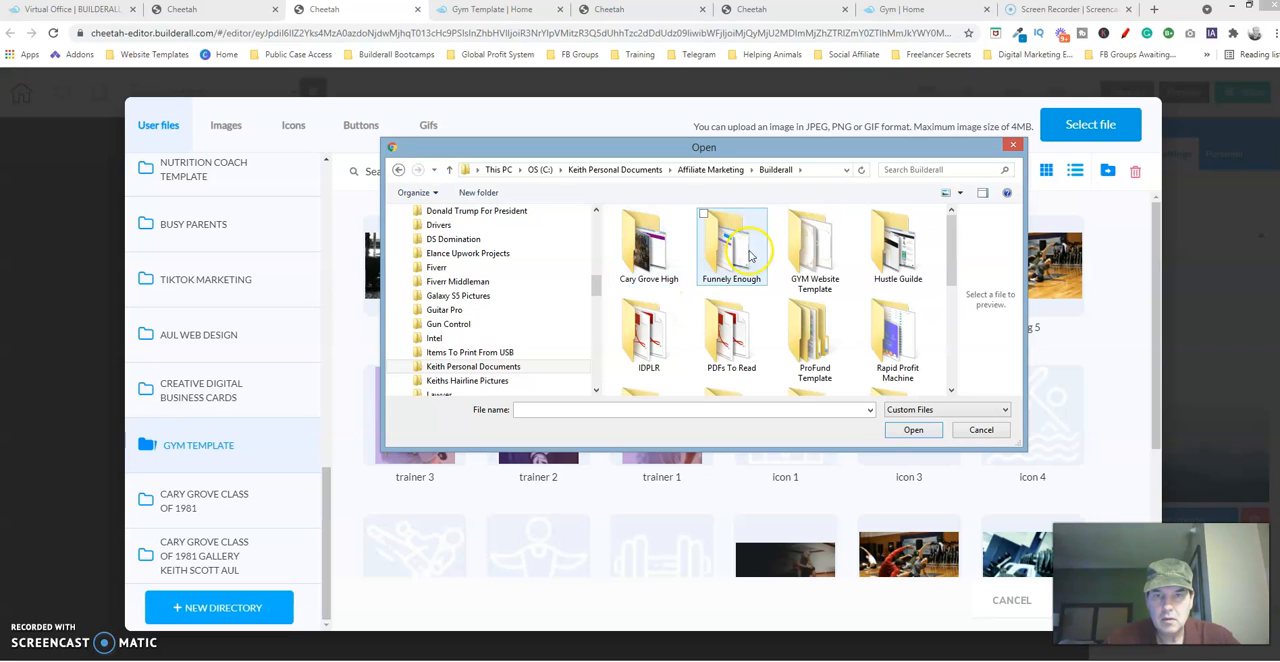
{"action": "left_click", "coordinate": [807, 252]}
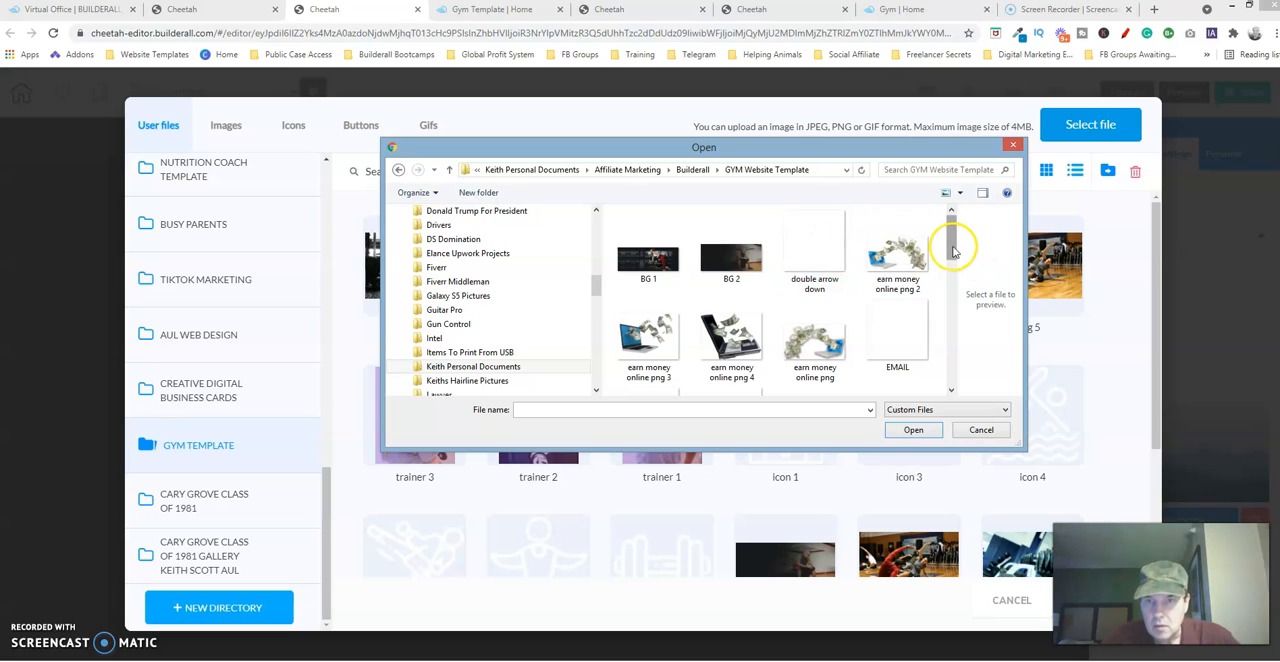
Select the EMAIL and Phone files together and upload them to the GYM TEMPLATE directory.
{"action": "left_click_drag", "start_coordinate": [951, 240], "coordinate": [951, 263]}
{"action": "mouse_move", "coordinate": [951, 254]}
{"action": "left_mouse_down"}
{"action": "mouse_move", "coordinate": [954, 352]}
{"action": "mouse_move", "coordinate": [935, 254]}
{"action": "mouse_move", "coordinate": [936, 265]}
{"action": "left_mouse_up"}
{"action": "left_click", "coordinate": [910, 305]}
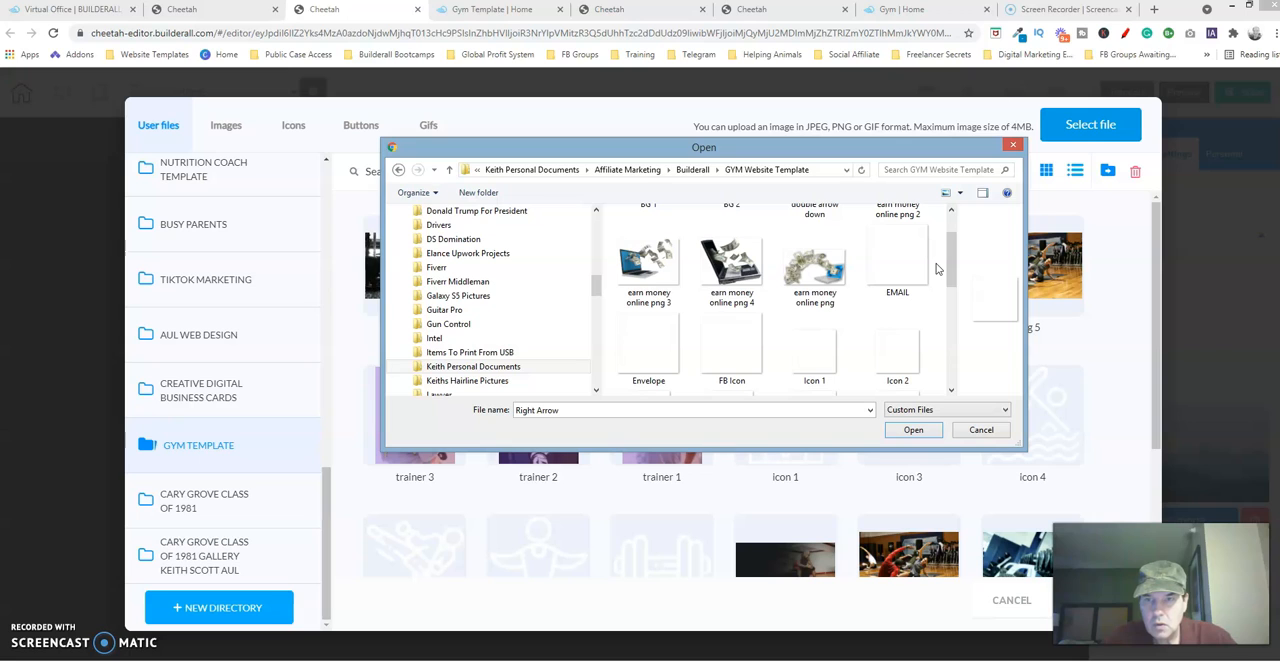
{"action": "left_click", "coordinate": [937, 268]}
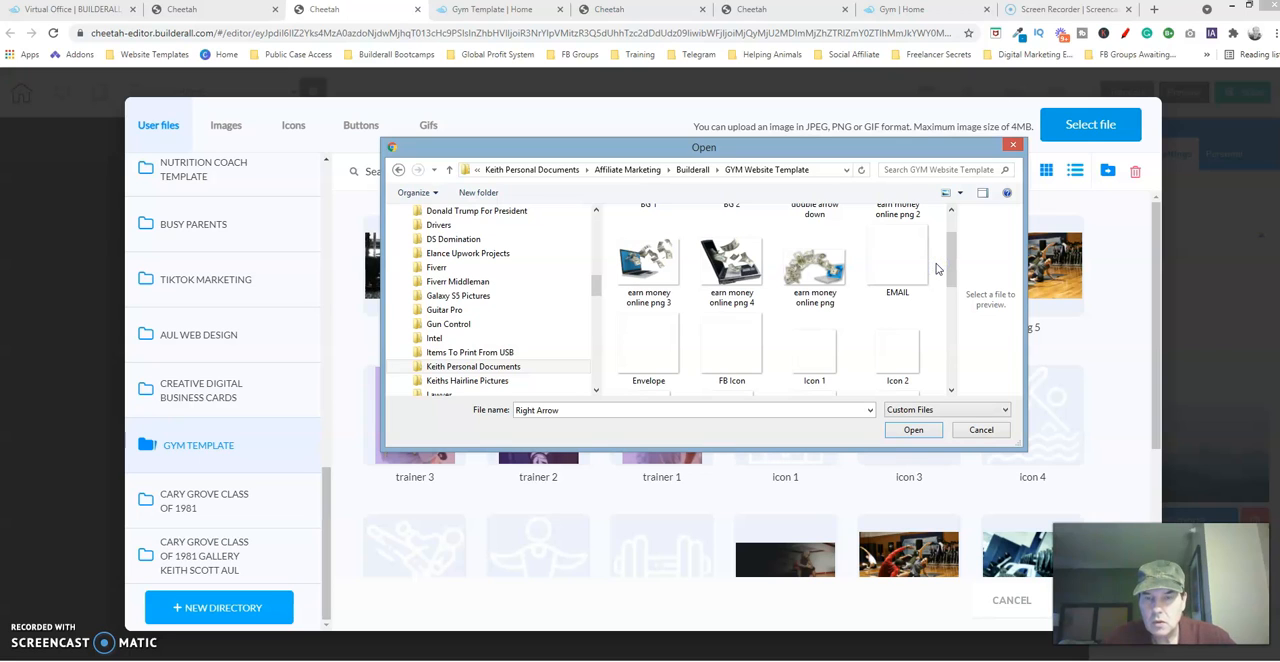
{"action": "left_click", "coordinate": [912, 270]}
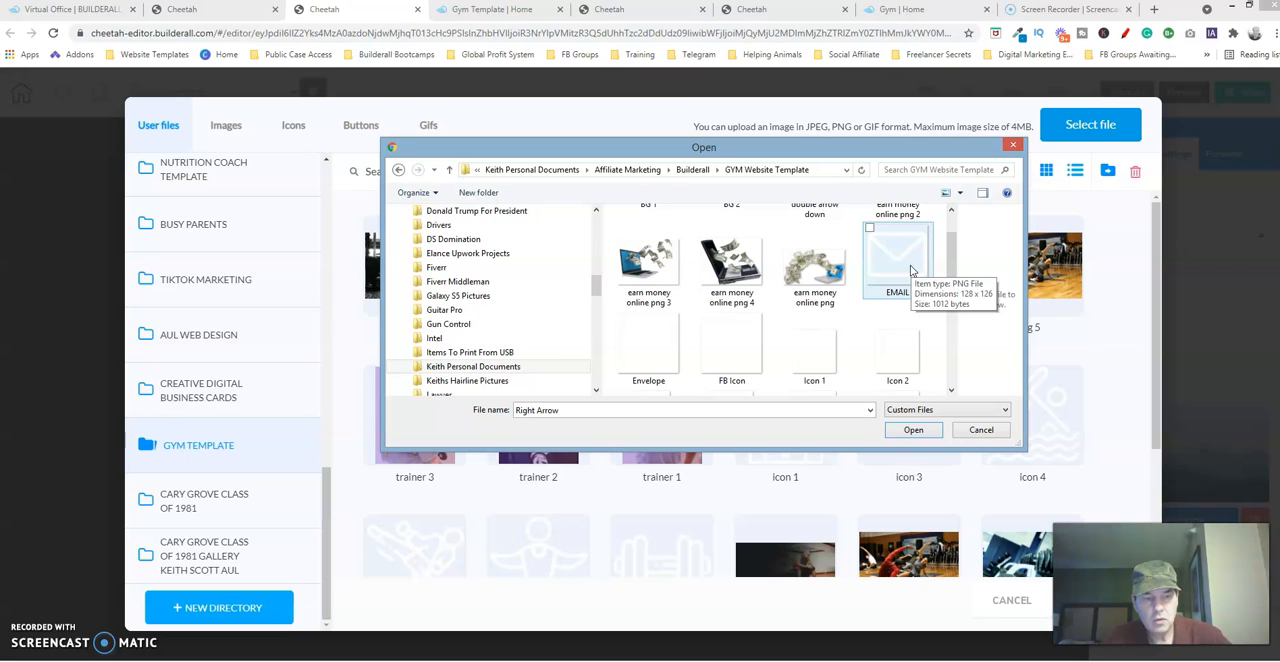
{"action": "left_click", "coordinate": [912, 271]}
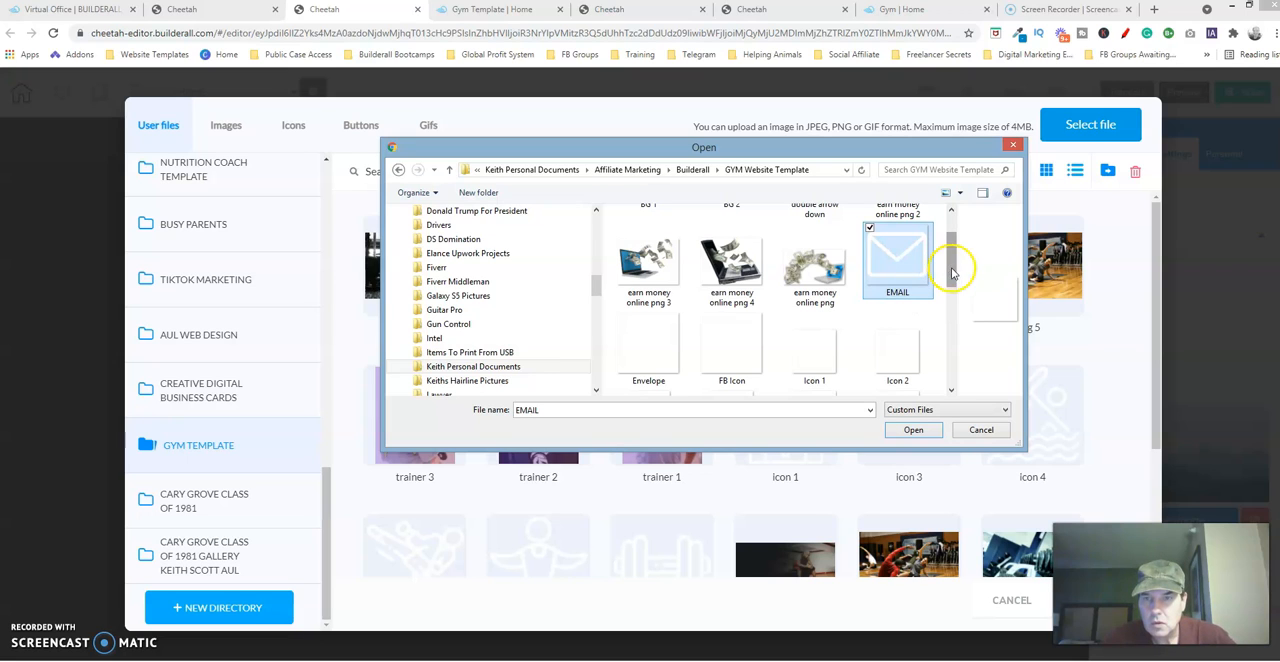
{"action": "left_click_drag", "start_coordinate": [956, 272], "coordinate": [957, 373]}
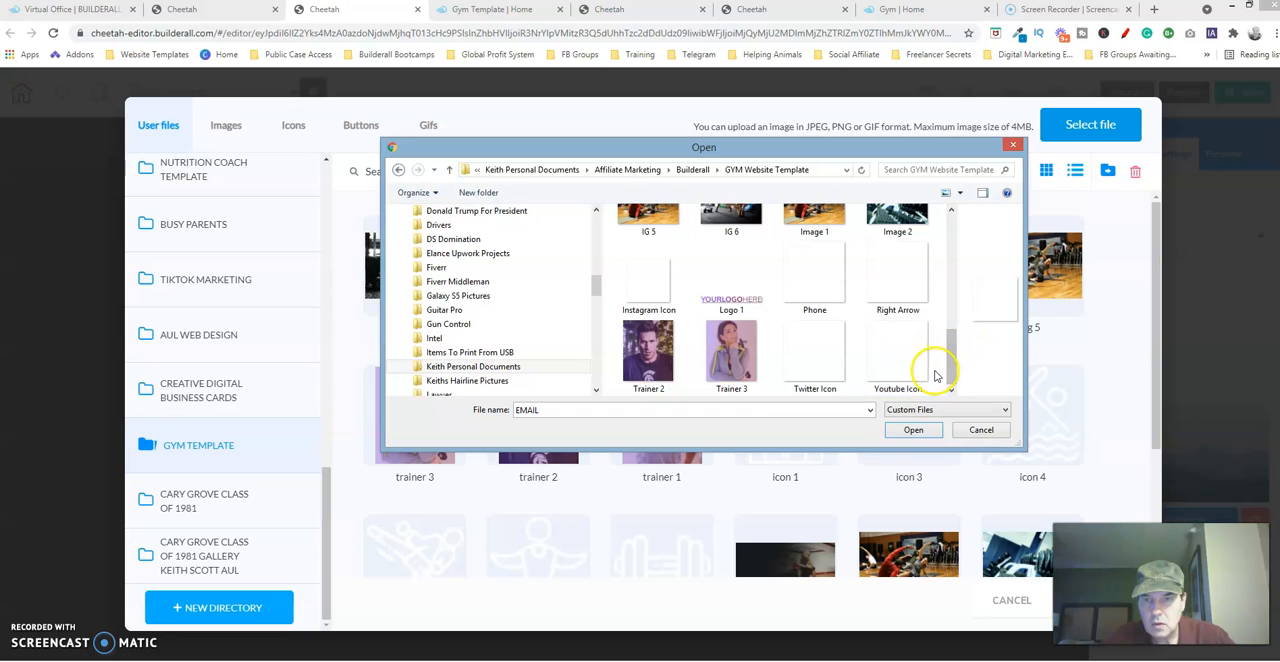
{"action": "left_click", "coordinate": [797, 290], "text": "ctrl"}
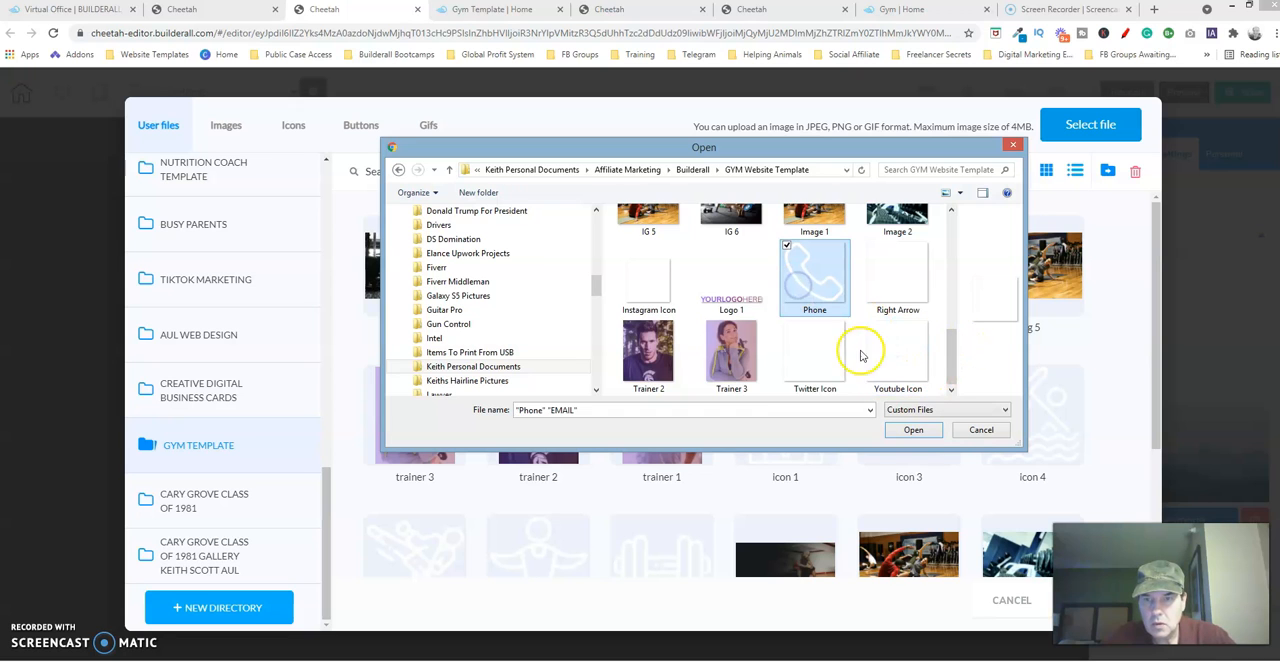
{"action": "left_click", "coordinate": [910, 431]}
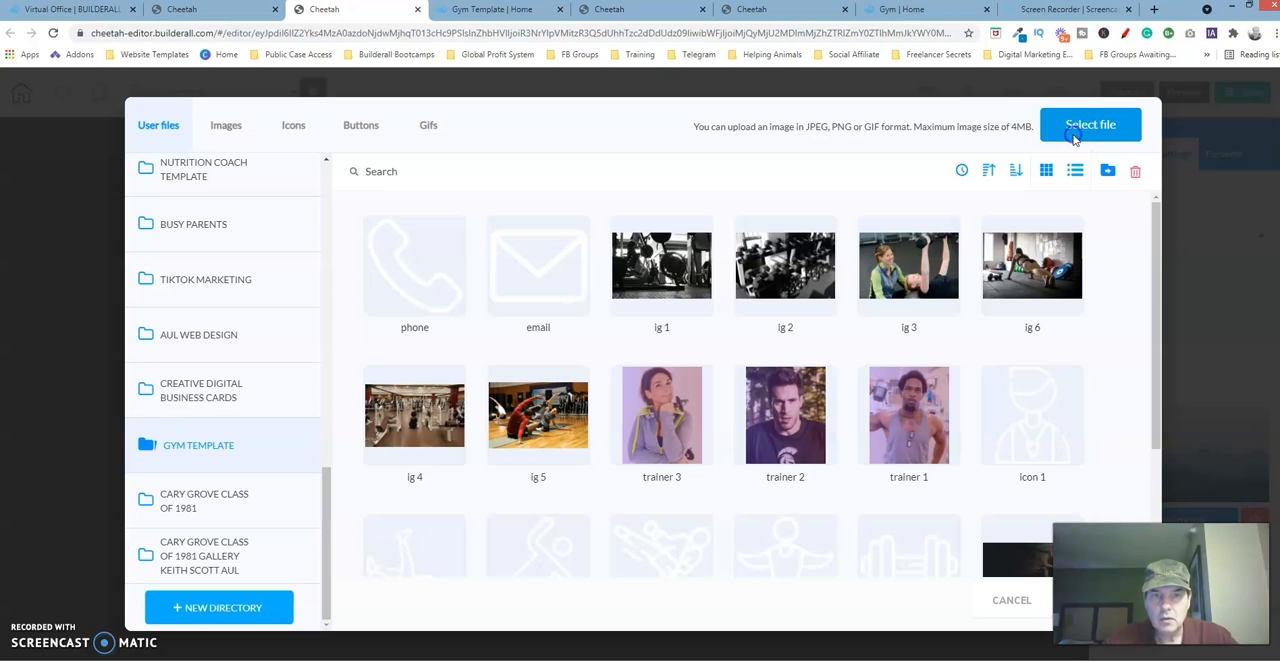
Upload the Right Arrow file and use it as the box's image at a slightly smaller size.
{"action": "left_click_drag", "start_coordinate": [952, 255], "coordinate": [951, 366]}
{"action": "left_click", "coordinate": [893, 275]}
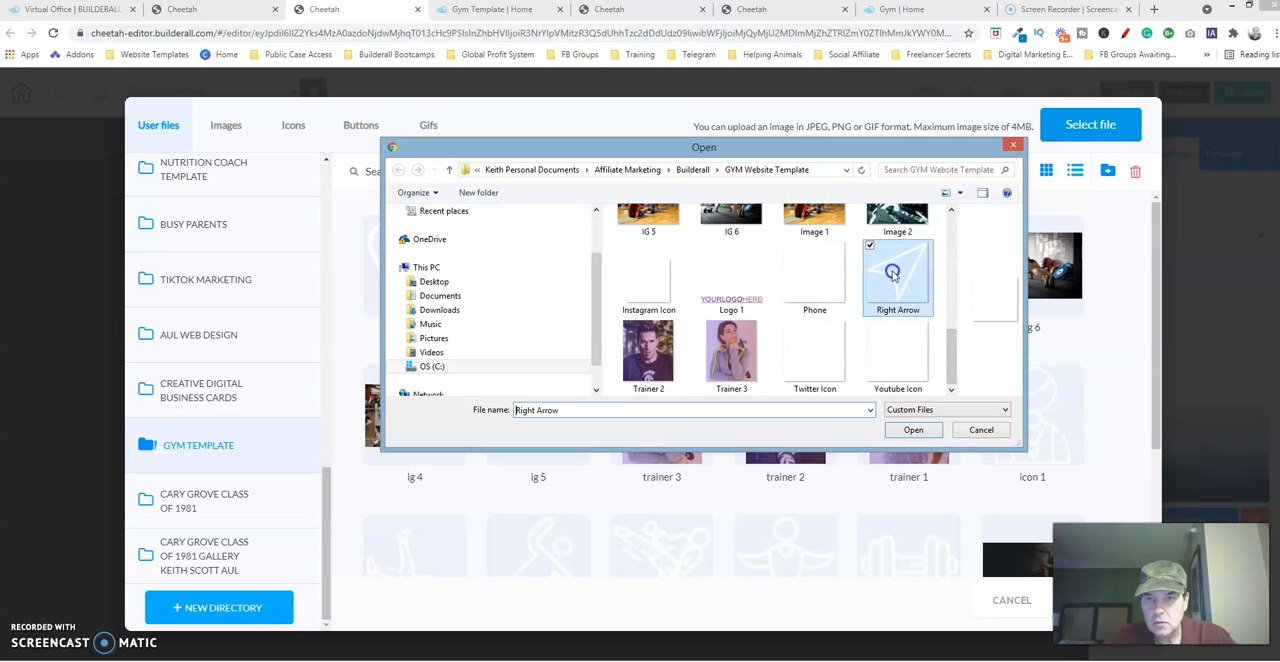
{"action": "left_click", "coordinate": [913, 430]}
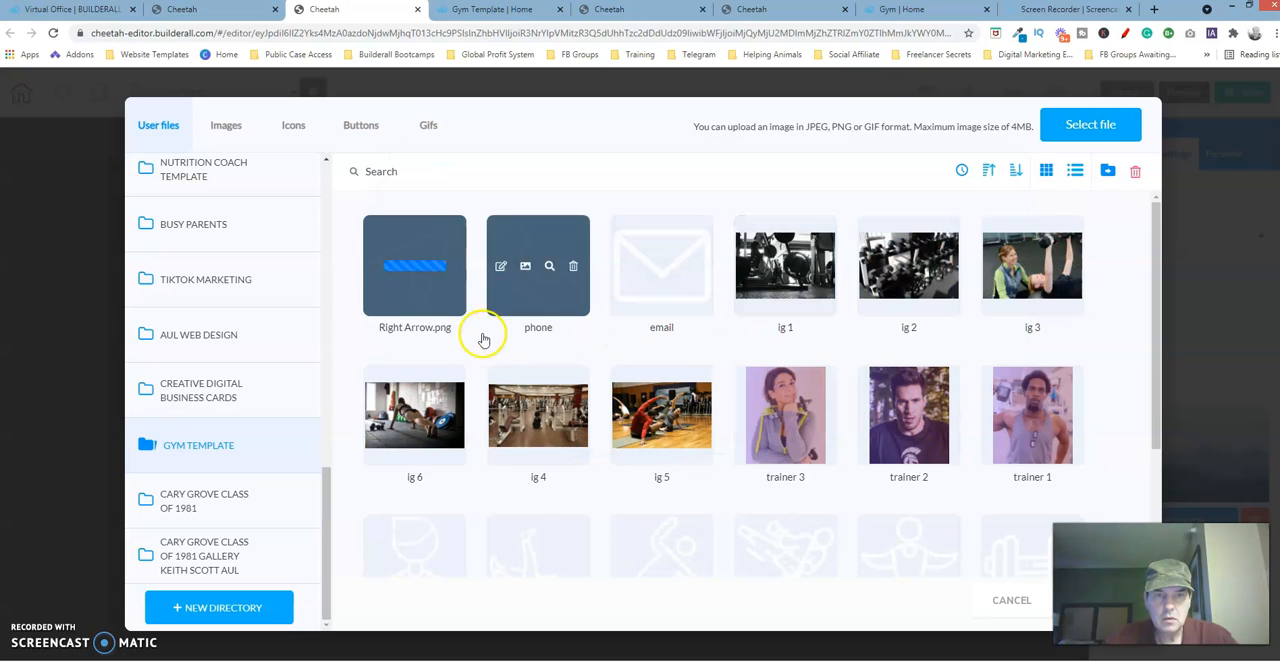
{"action": "left_click", "coordinate": [430, 284]}
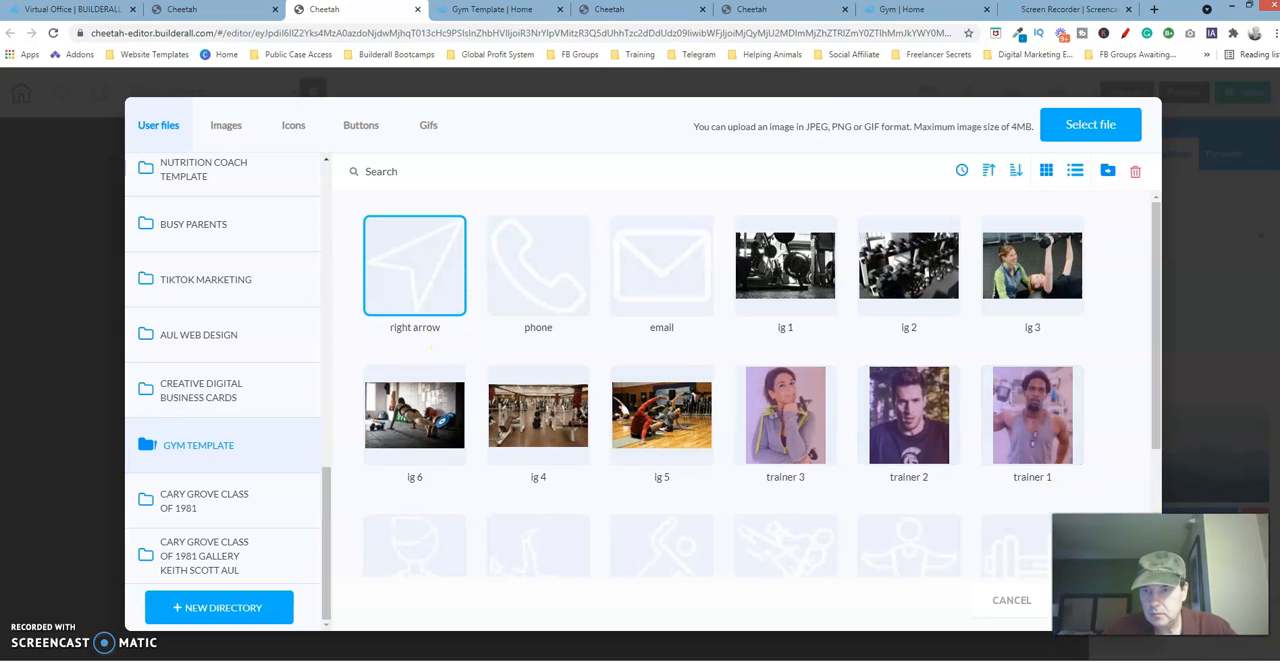
{"action": "left_click", "coordinate": [1113, 602]}
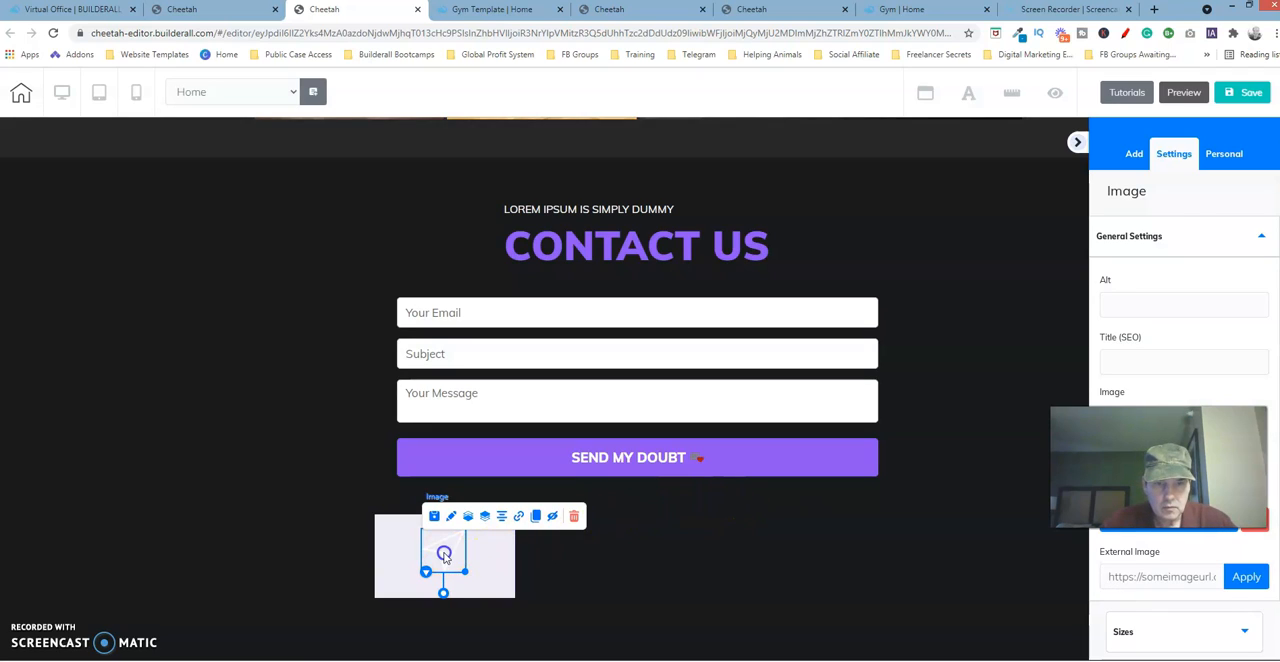
{"action": "left_click_drag", "start_coordinate": [464, 570], "coordinate": [452, 558]}
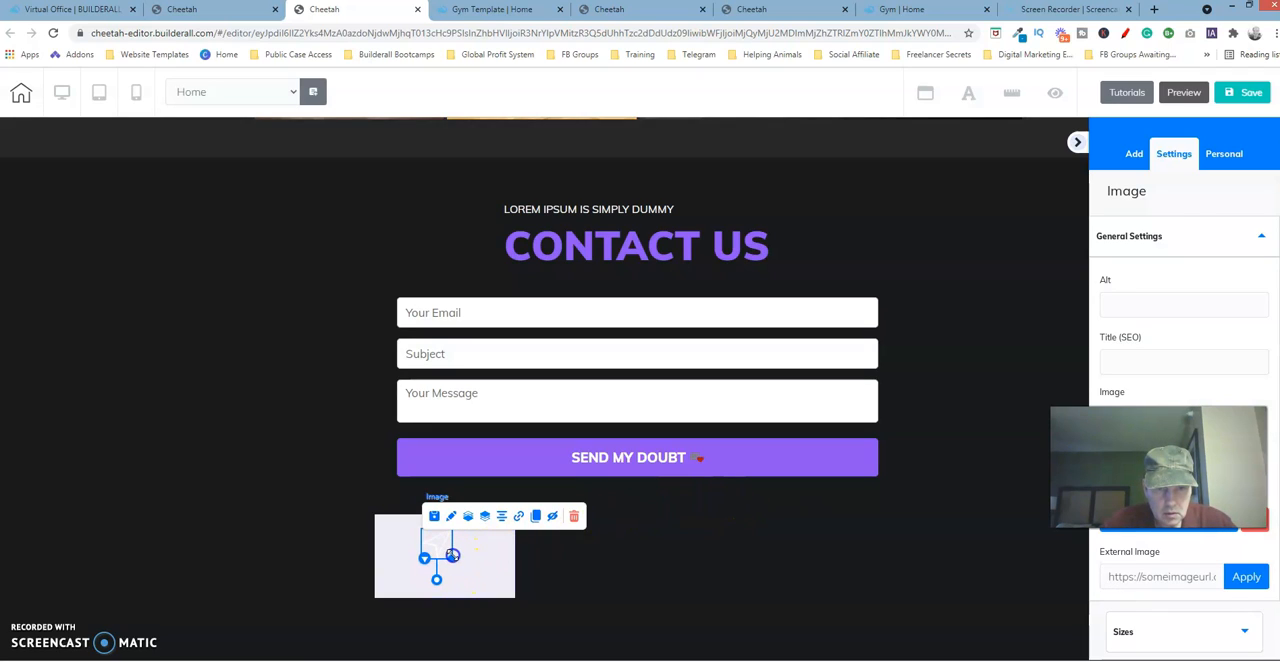
Check the width of the paper-plane image above the address in its size settings on the original gym page.
{"action": "left_click", "coordinate": [781, 12]}
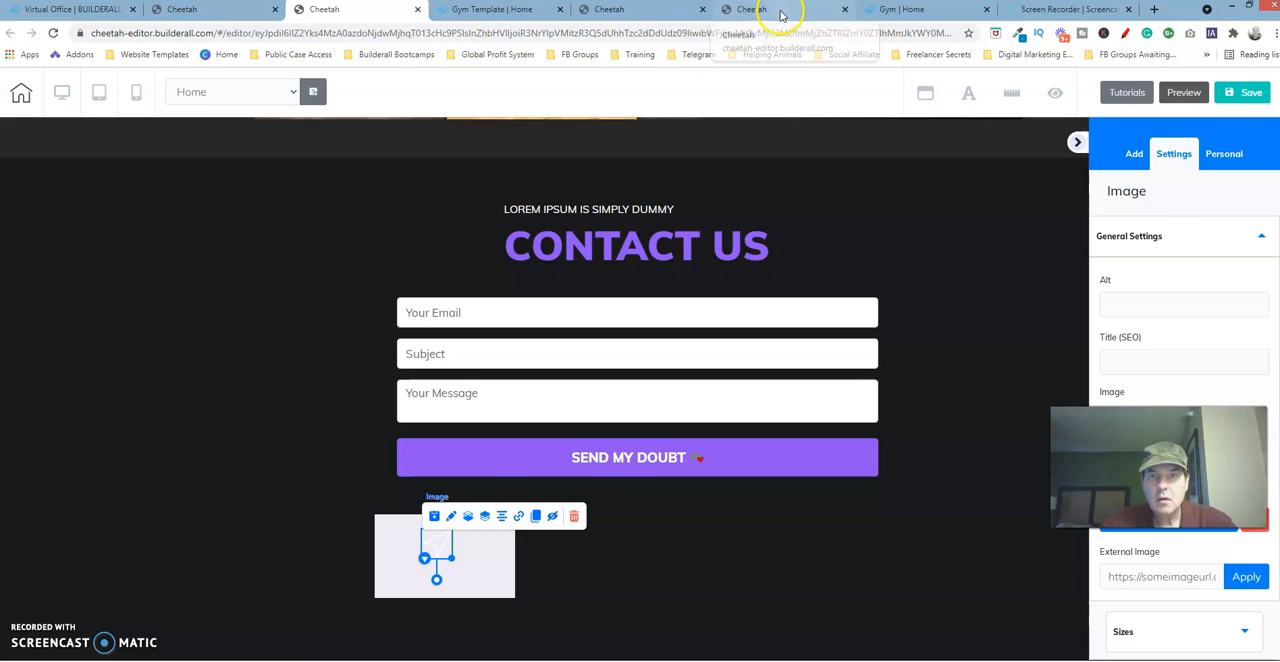
{"action": "left_click", "coordinate": [466, 433]}
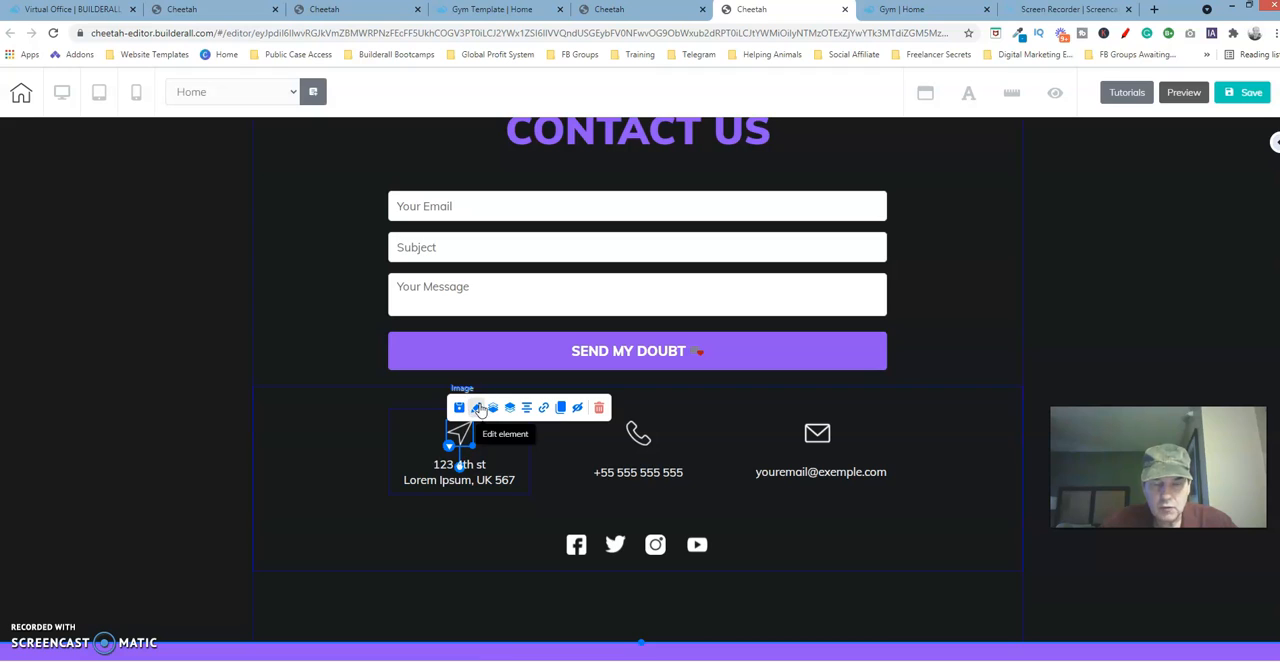
{"action": "left_click", "coordinate": [477, 409]}
{"action": "left_click_drag", "start_coordinate": [580, 366], "coordinate": [746, 251]}
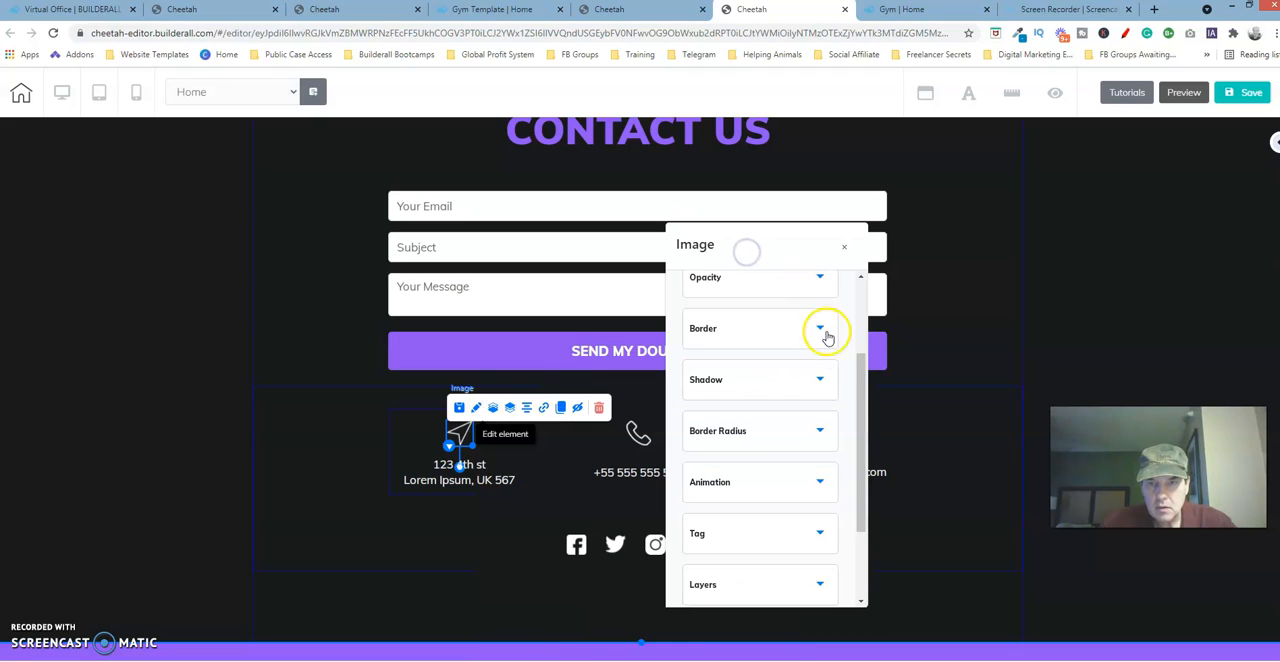
{"action": "left_click_drag", "start_coordinate": [862, 371], "coordinate": [860, 281]}
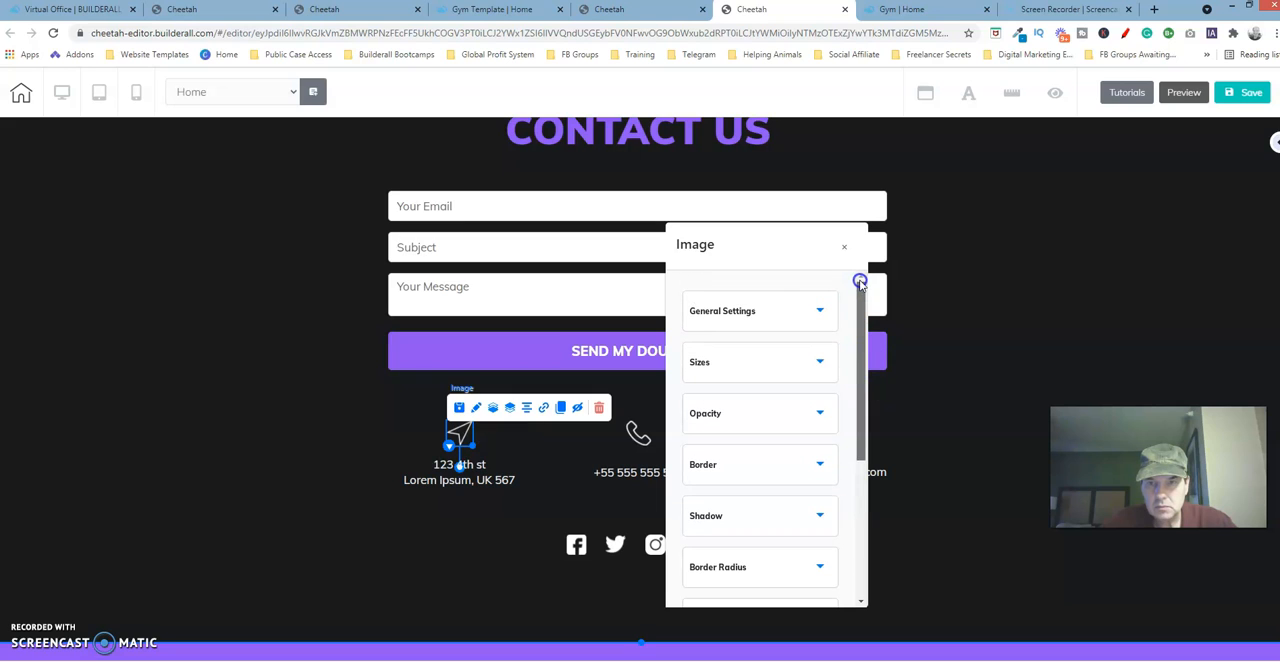
{"action": "left_click", "coordinate": [757, 310]}
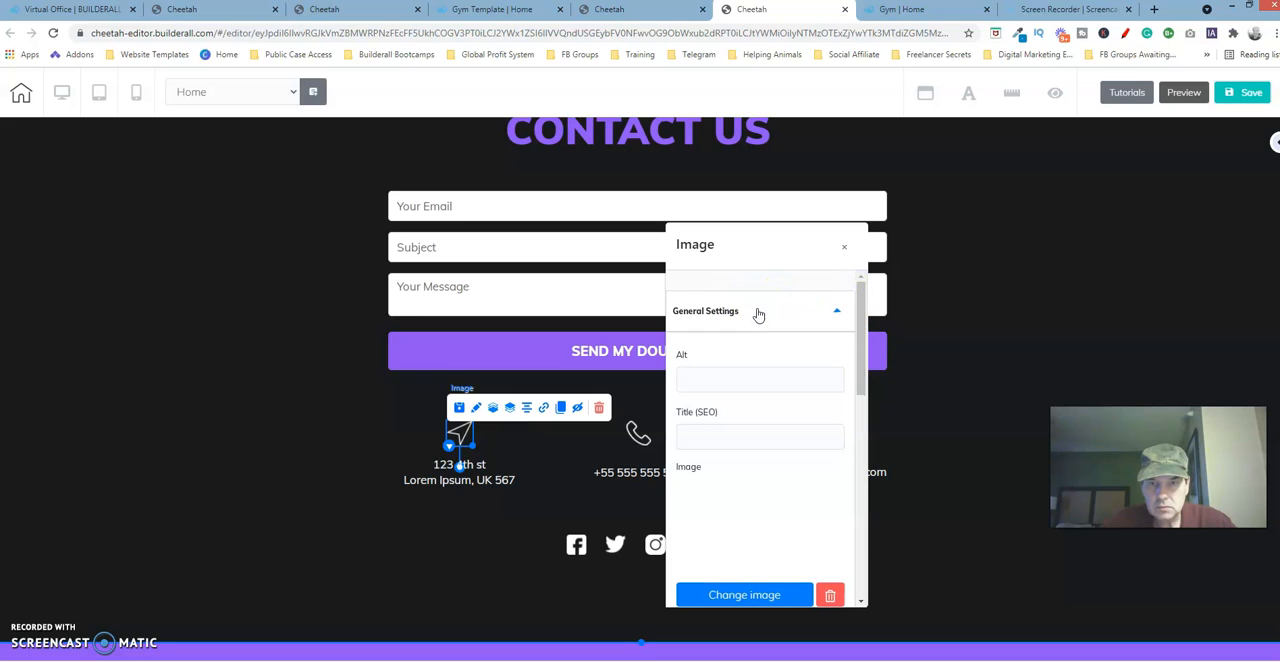
{"action": "left_click", "coordinate": [778, 310]}
{"action": "left_click", "coordinate": [778, 312]}
{"action": "left_click", "coordinate": [760, 370]}
{"action": "left_click", "coordinate": [772, 314]}
{"action": "left_click", "coordinate": [751, 366]}
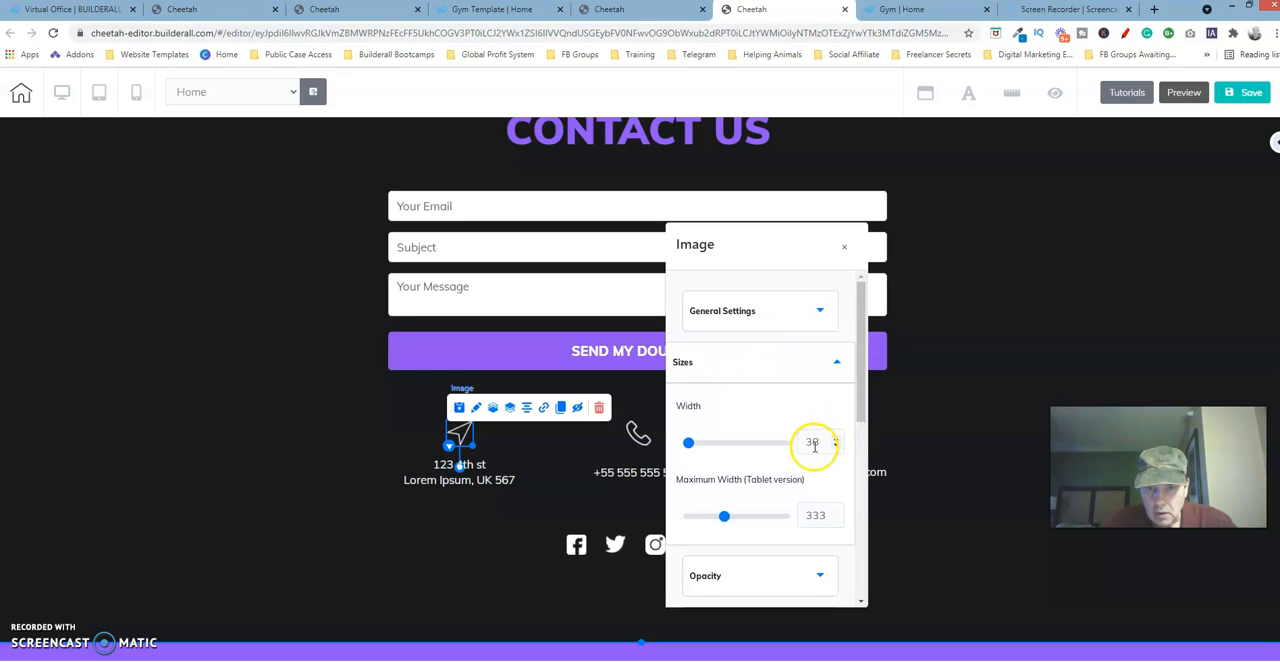
{"action": "scroll", "coordinate": [862, 388], "scroll_direction": "down", "scroll_amount": 1}
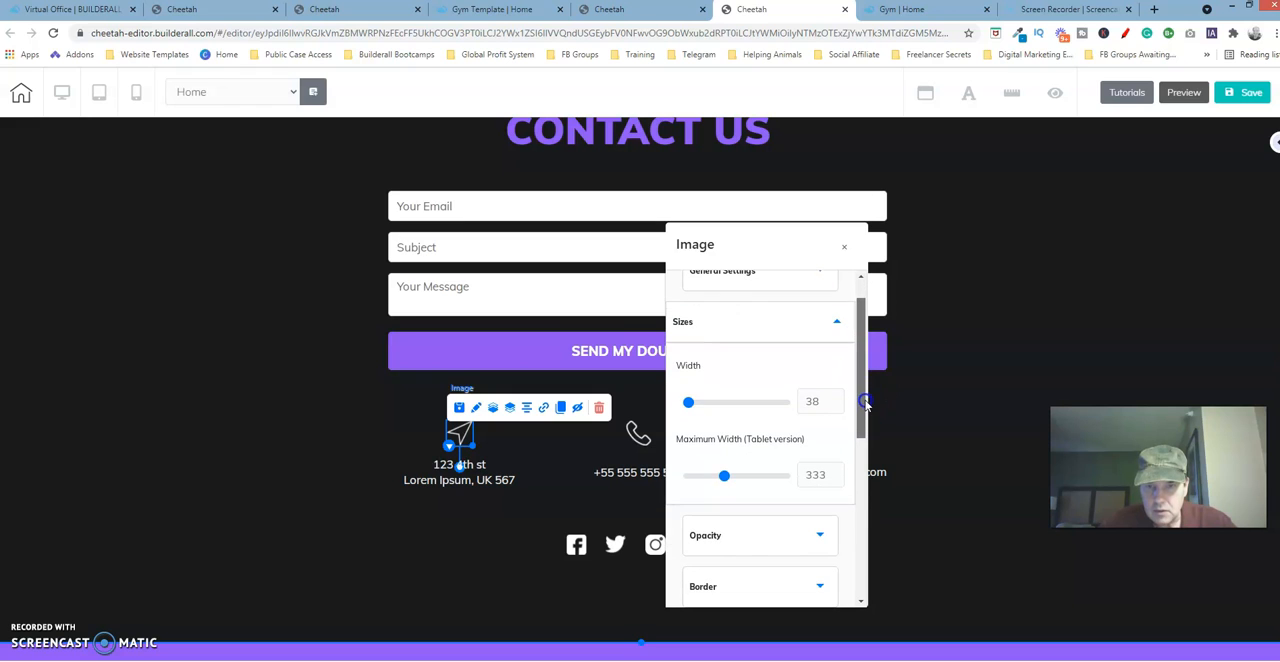
{"action": "left_click", "coordinate": [844, 246]}
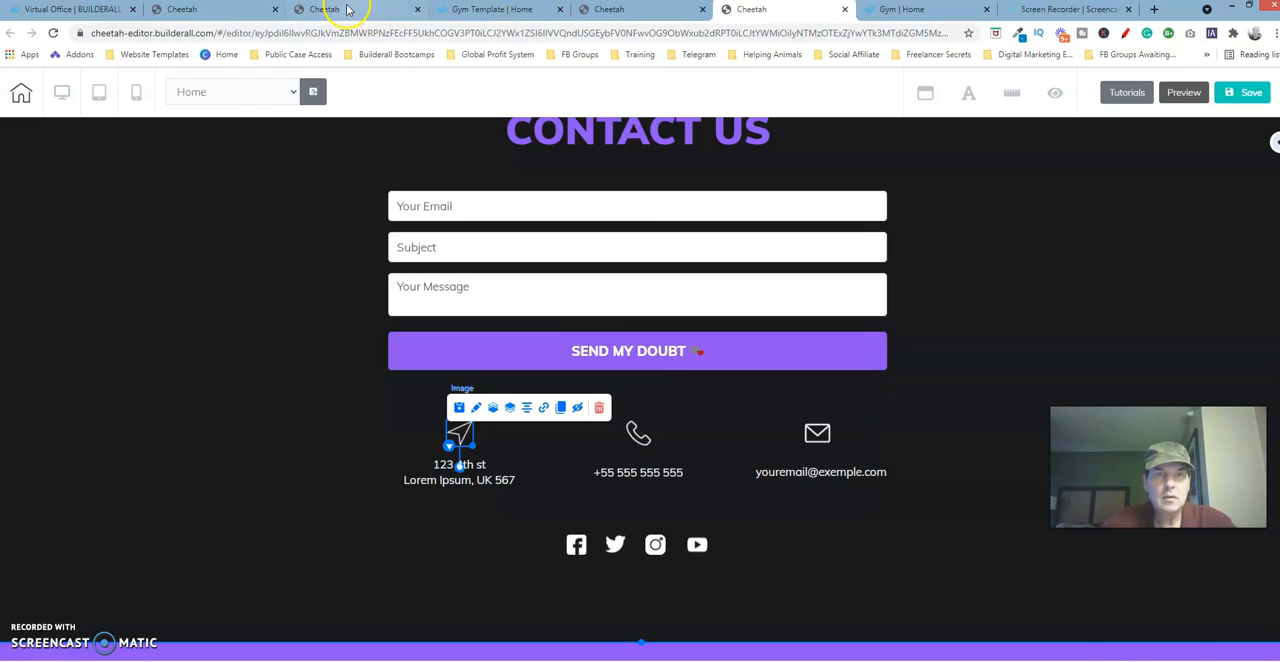
Return to the template copy, set the arrow image's width to 50 and shrink it slightly by hand.
{"action": "left_click", "coordinate": [340, 10]}
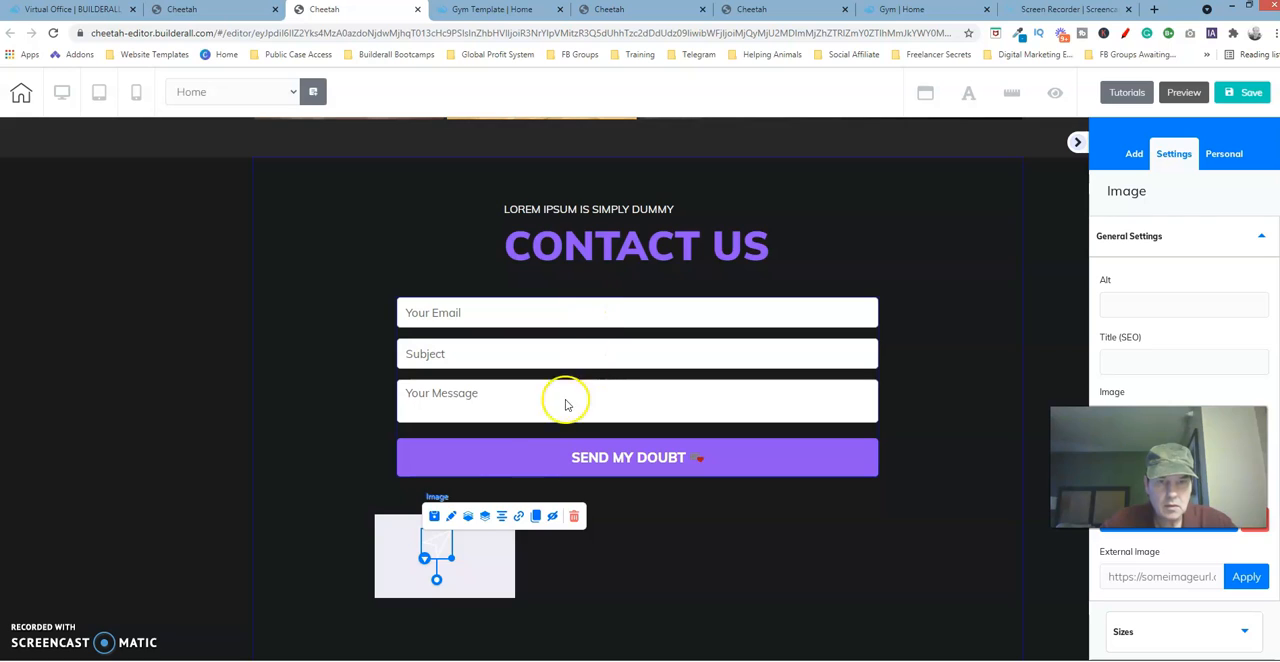
{"action": "left_click", "coordinate": [439, 547]}
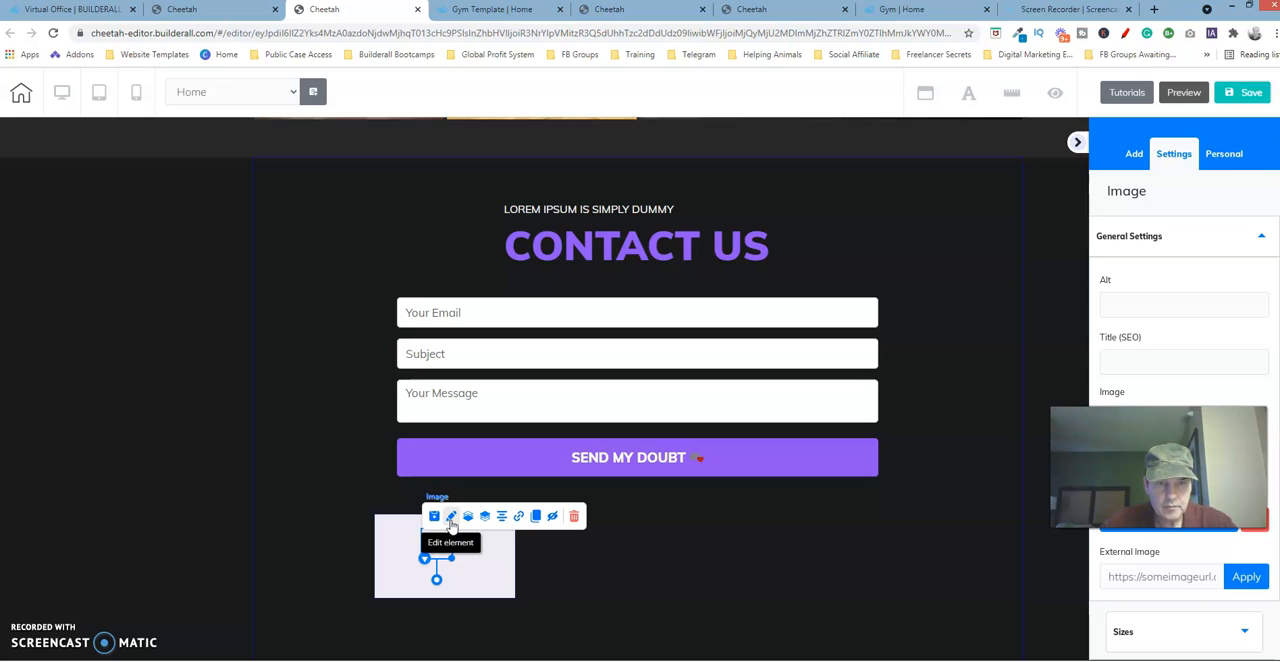
{"action": "left_click", "coordinate": [1246, 238]}
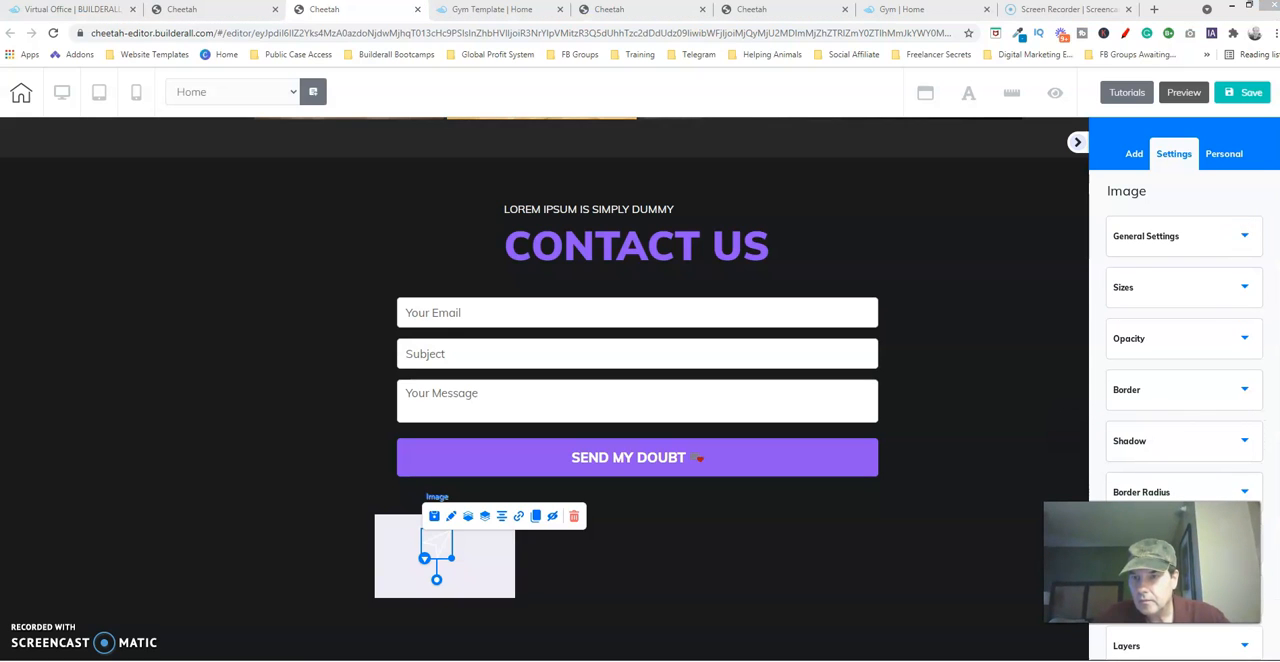
{"action": "left_click", "coordinate": [1217, 287]}
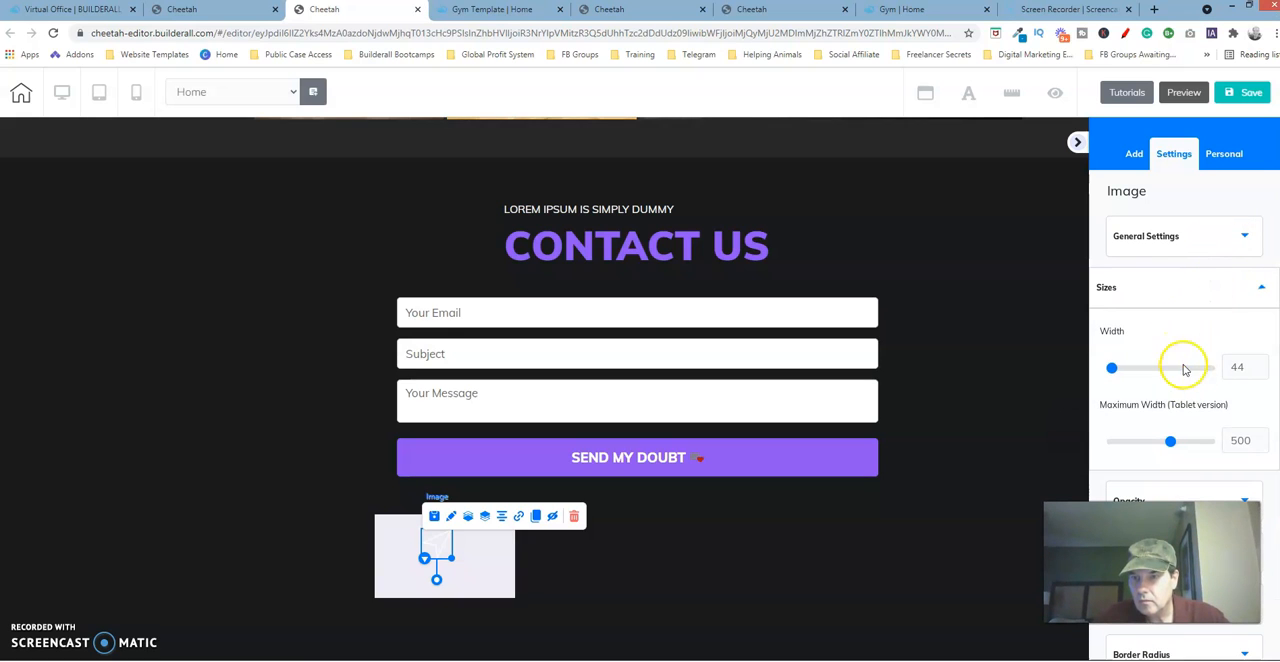
{"action": "double_click", "coordinate": [1260, 369]}
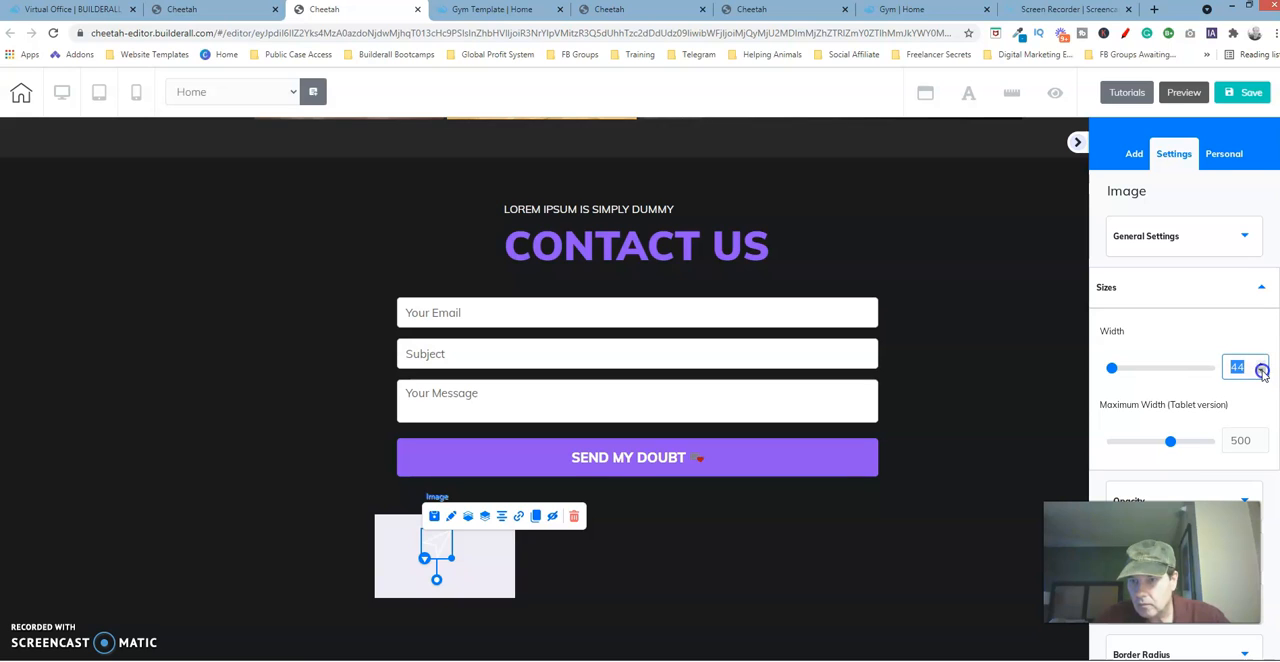
{"action": "left_click_drag", "start_coordinate": [1112, 368], "coordinate": [1101, 372]}
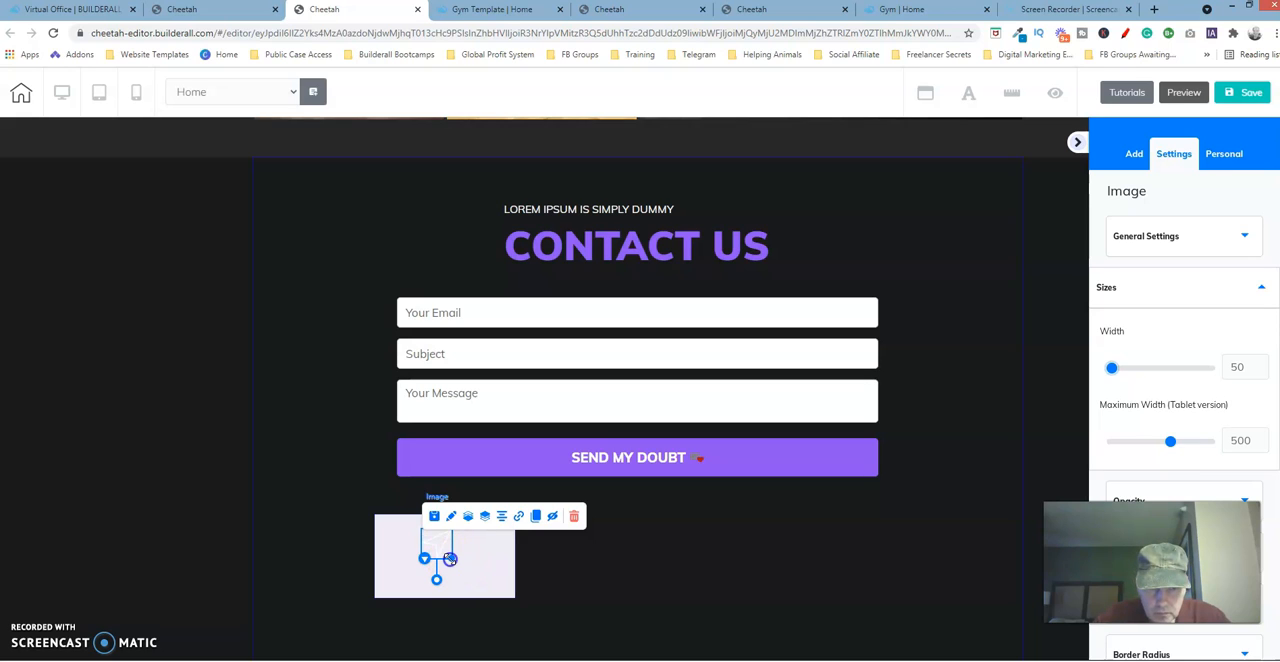
{"action": "left_click_drag", "start_coordinate": [450, 558], "coordinate": [447, 552]}
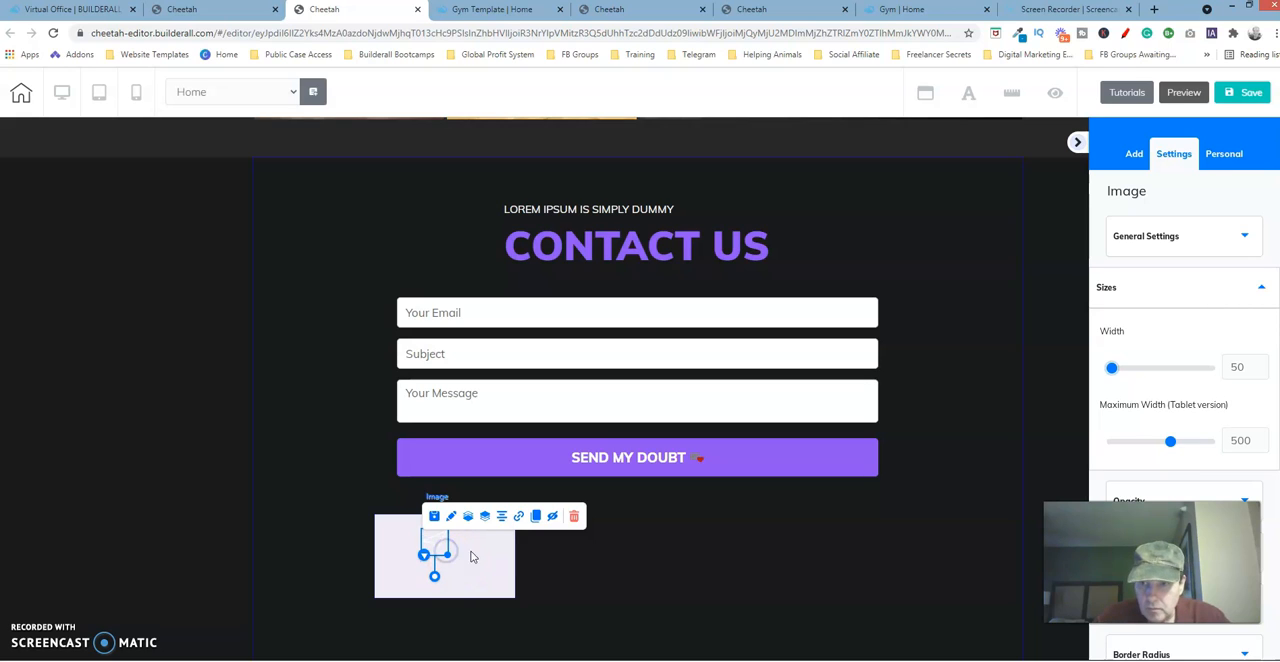
Center the arrow image horizontally within its box below the contact form.
{"action": "left_click", "coordinate": [491, 567]}
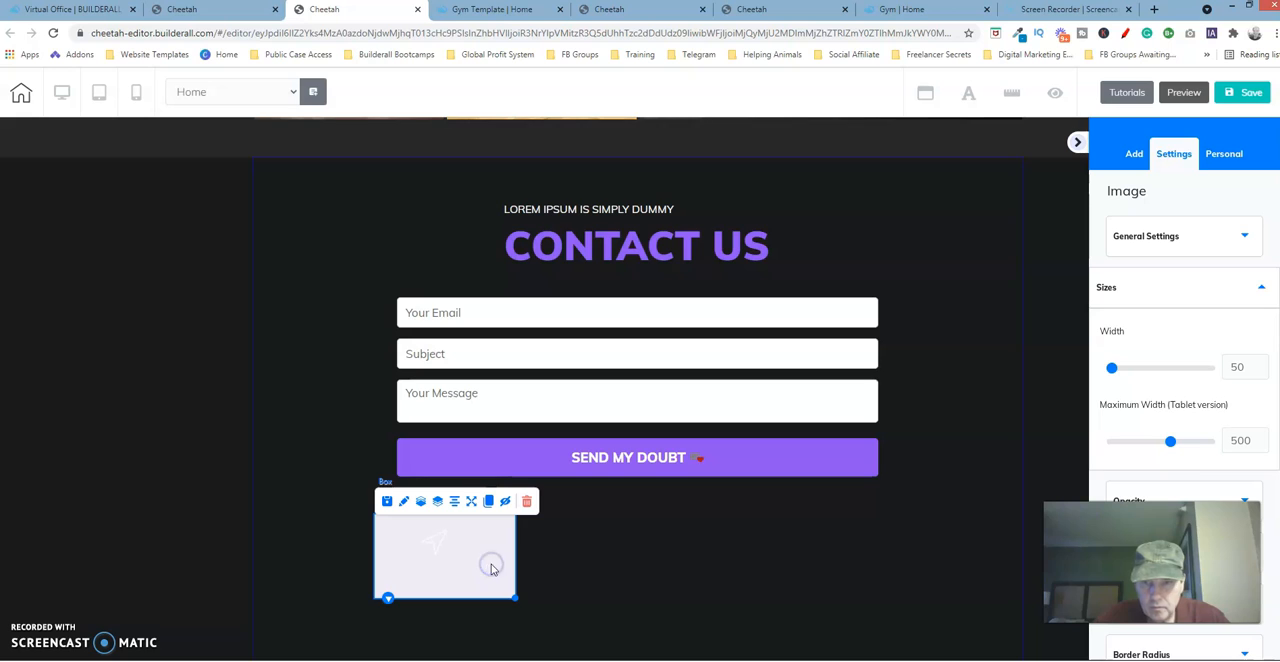
{"action": "left_click", "coordinate": [436, 554]}
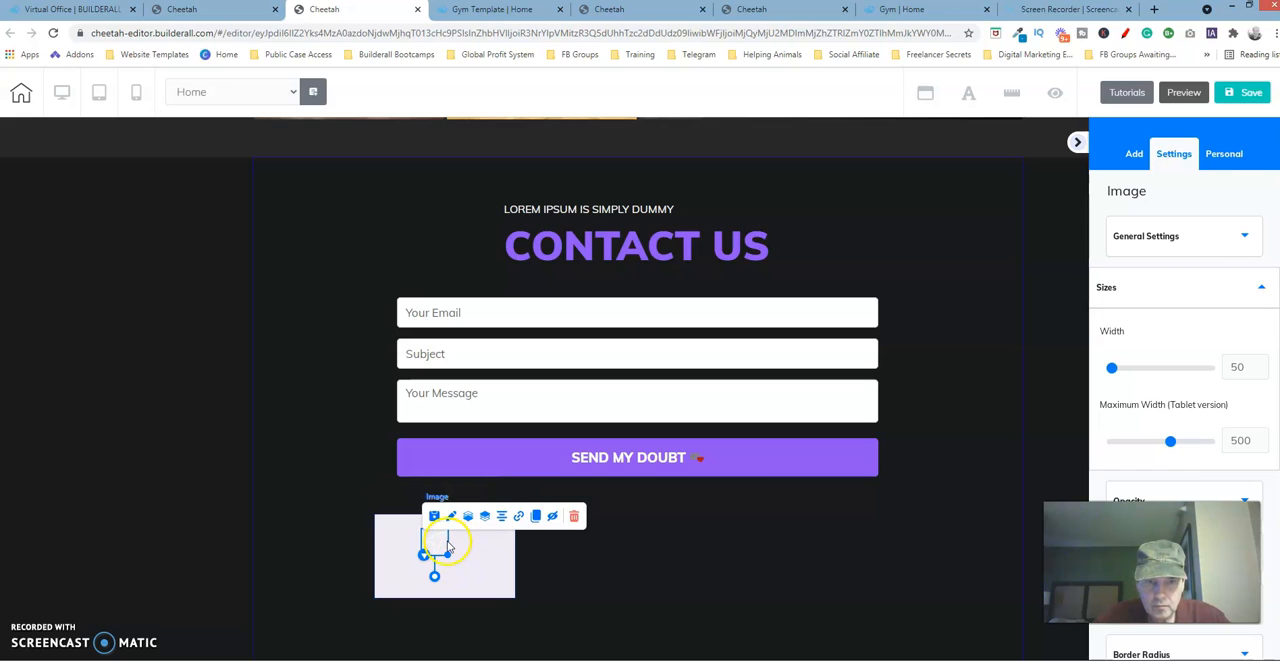
{"action": "left_click", "coordinate": [503, 517]}
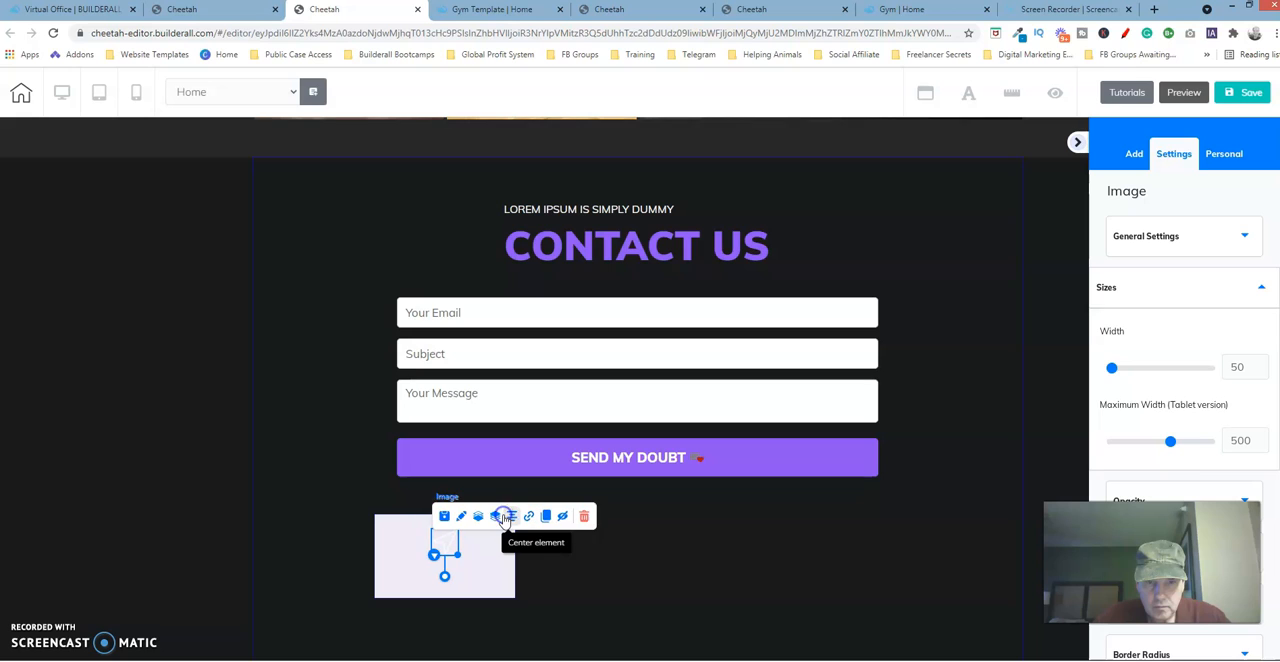
{"action": "left_click", "coordinate": [485, 566]}
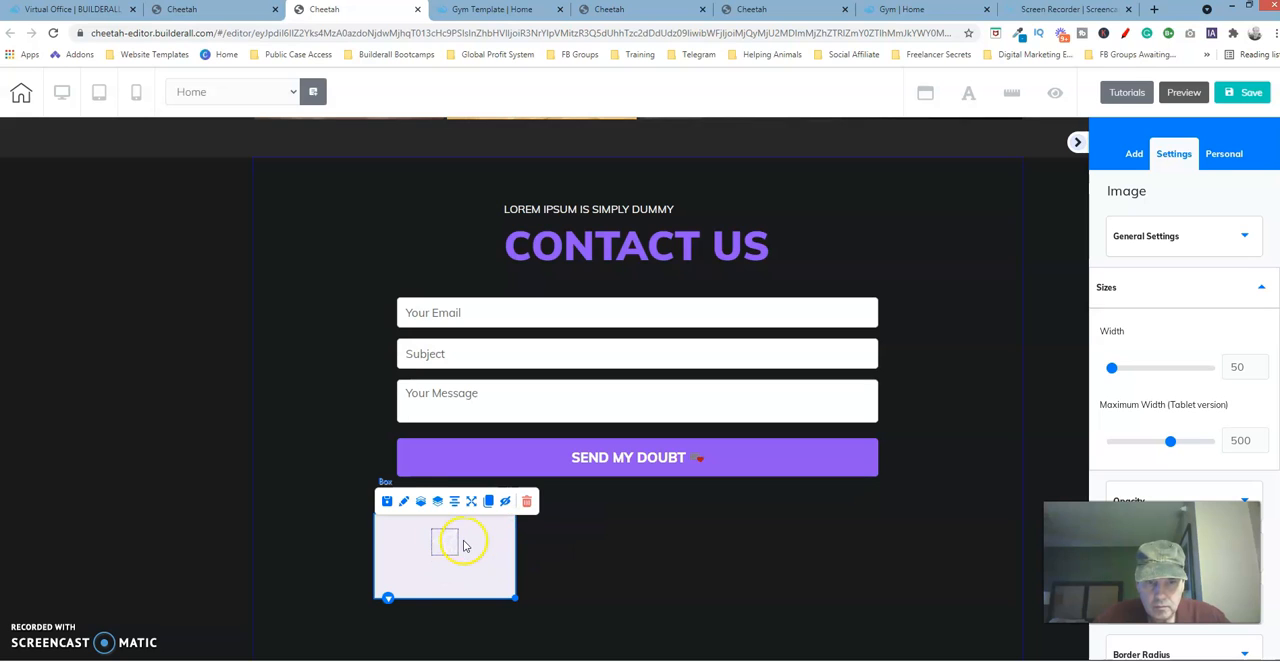
{"action": "left_click", "coordinate": [456, 540]}
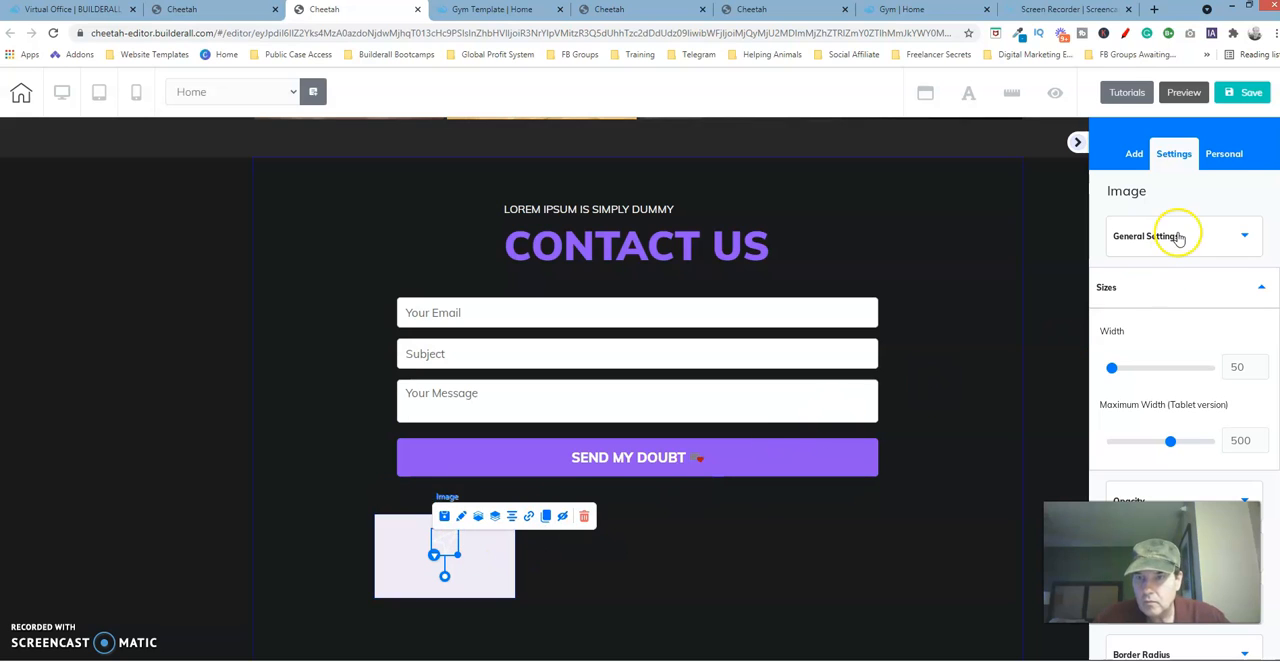
Set the arrow image's width to 50 in its size settings.
{"action": "left_click", "coordinate": [1156, 288]}
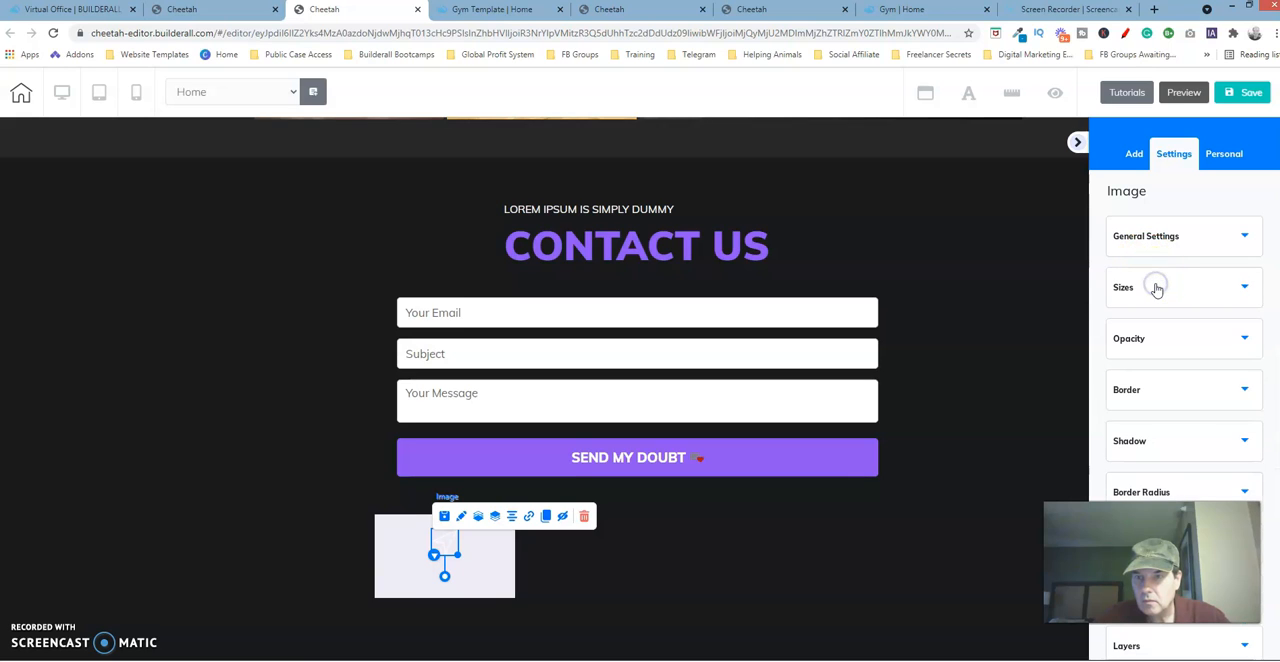
{"action": "left_click", "coordinate": [1156, 288]}
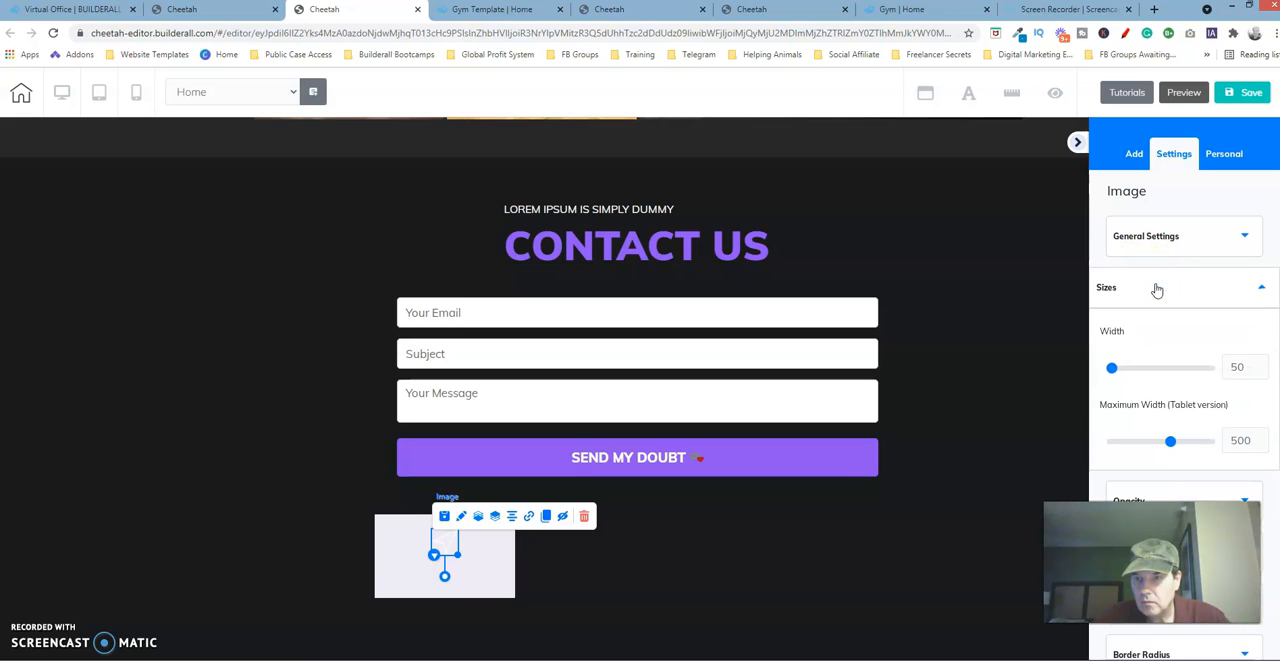
{"action": "left_click", "coordinate": [1260, 371]}
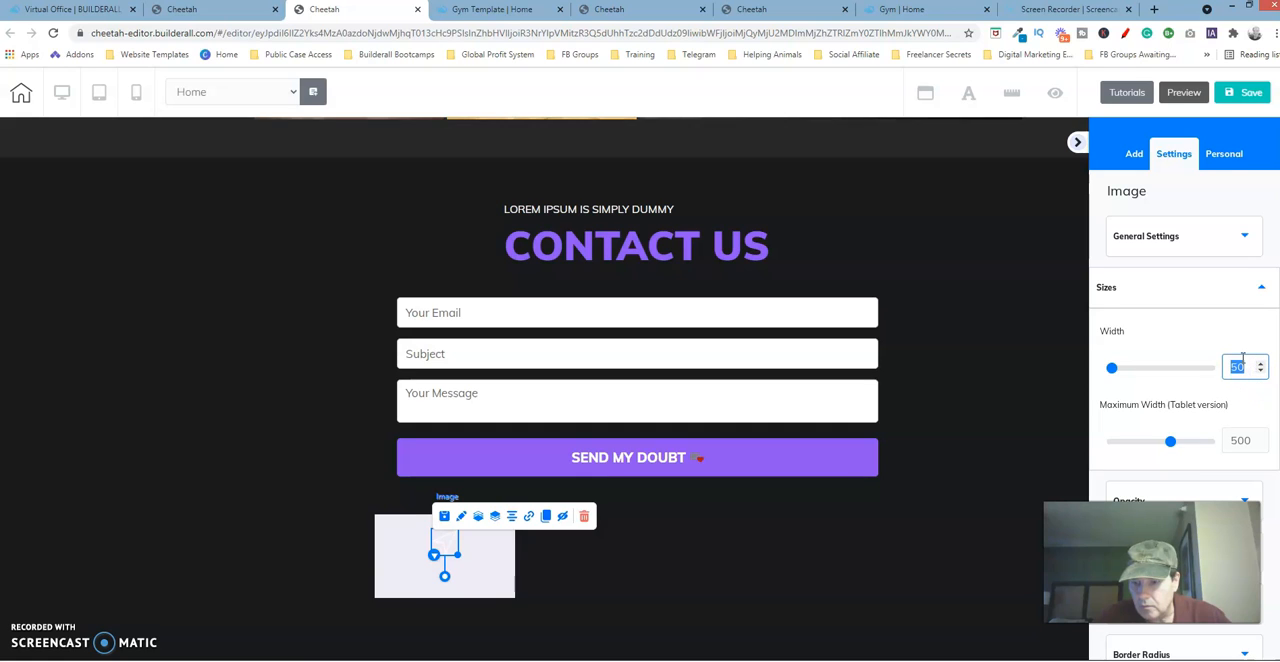
{"action": "type", "text": "500"}
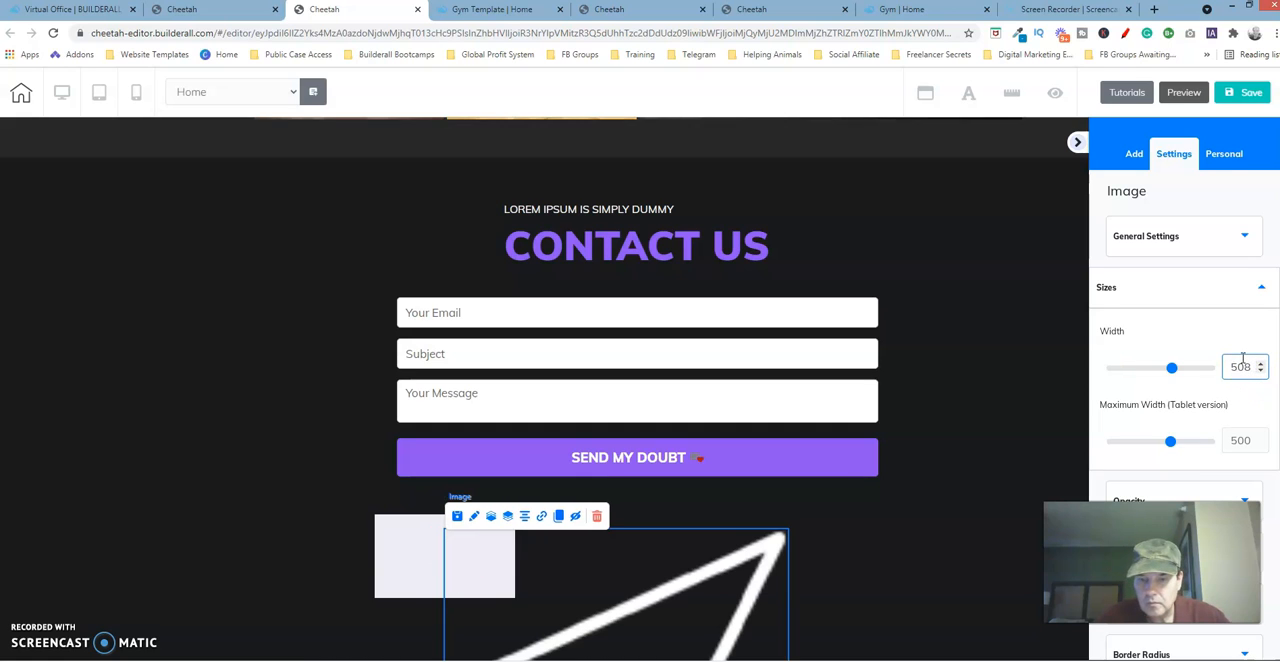
{"action": "key", "text": "BackSpace"}
{"action": "key", "text": "BackSpace"}
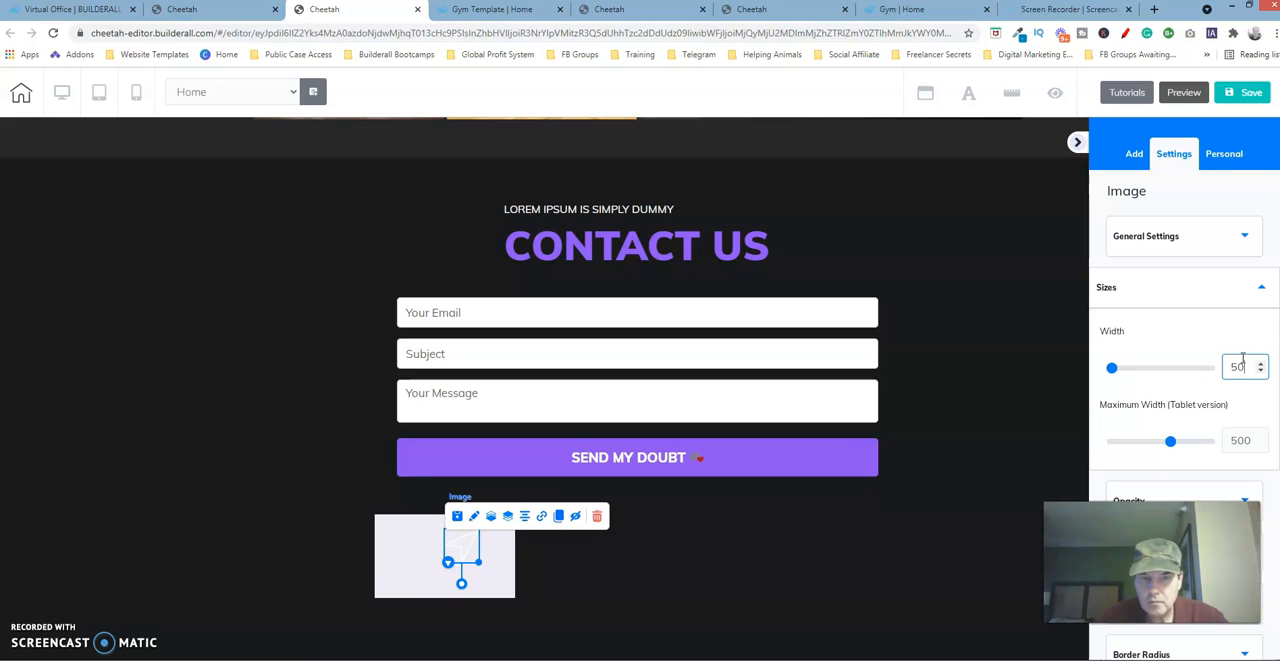
Scale the arrow image down slightly by hand and center it in the box again.
{"action": "left_click_drag", "start_coordinate": [480, 559], "coordinate": [471, 555]}
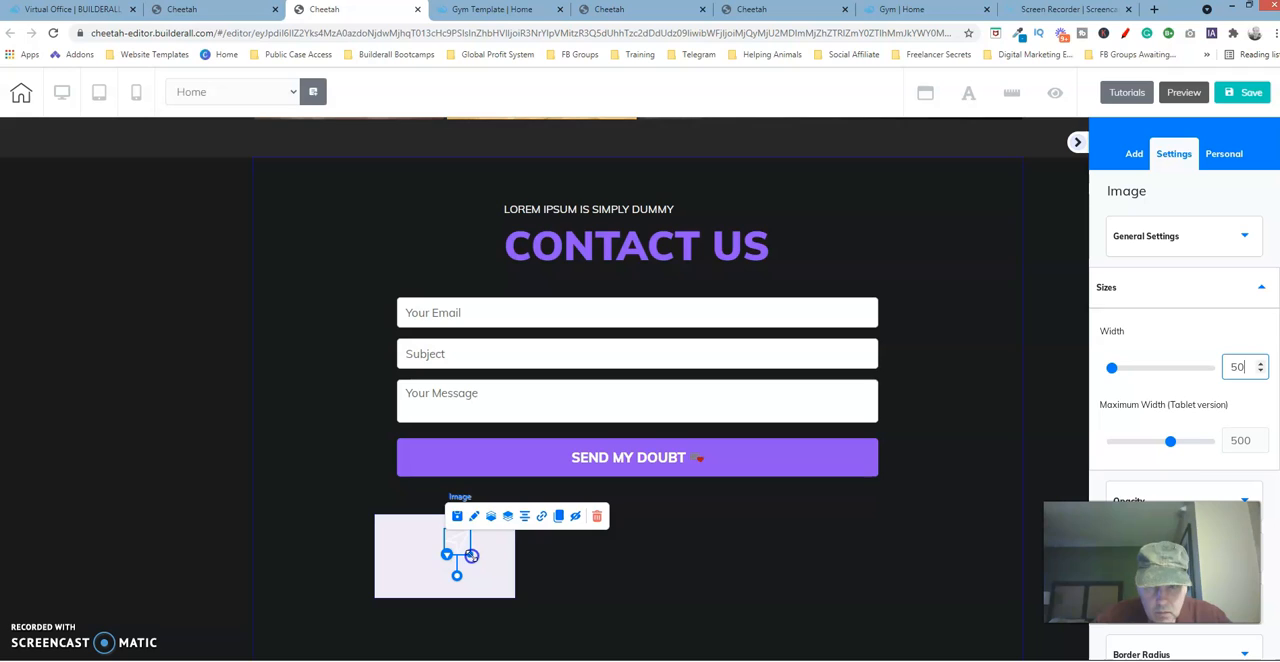
{"action": "left_click", "coordinate": [525, 517]}
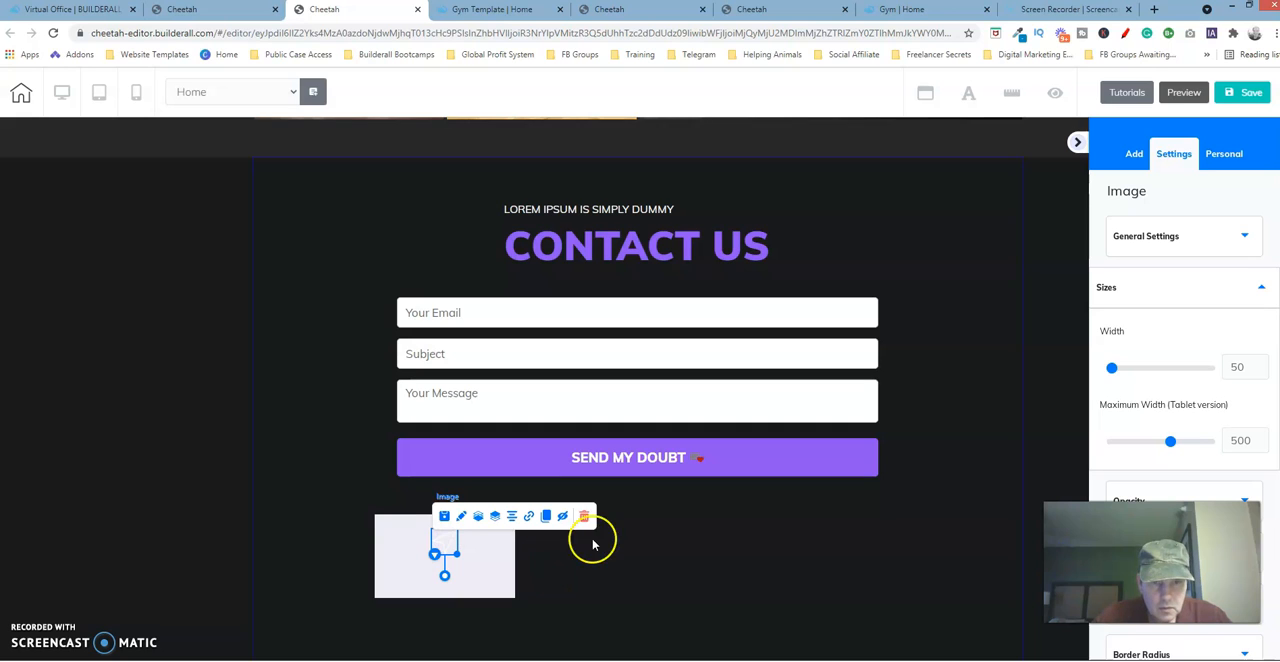
Make the solid background color of the arrow's box fully transparent with an alpha of 0, and save the site.
{"action": "left_click", "coordinate": [496, 550]}
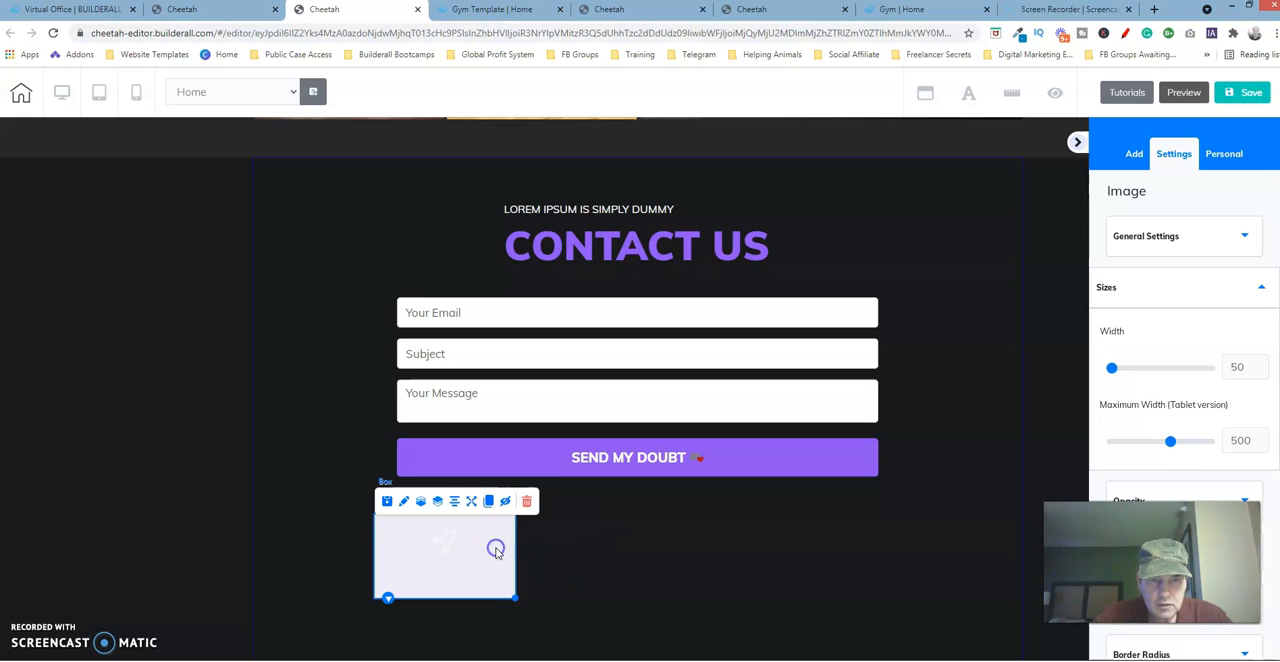
{"action": "left_click", "coordinate": [404, 503]}
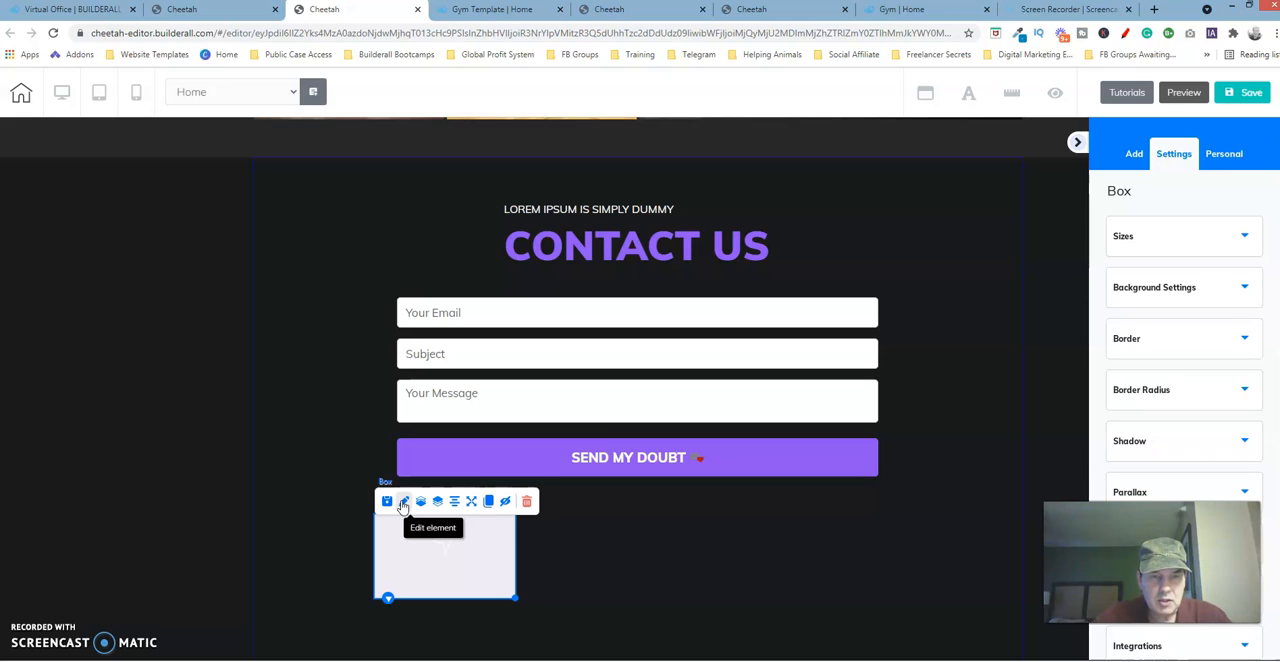
{"action": "left_click", "coordinate": [403, 505]}
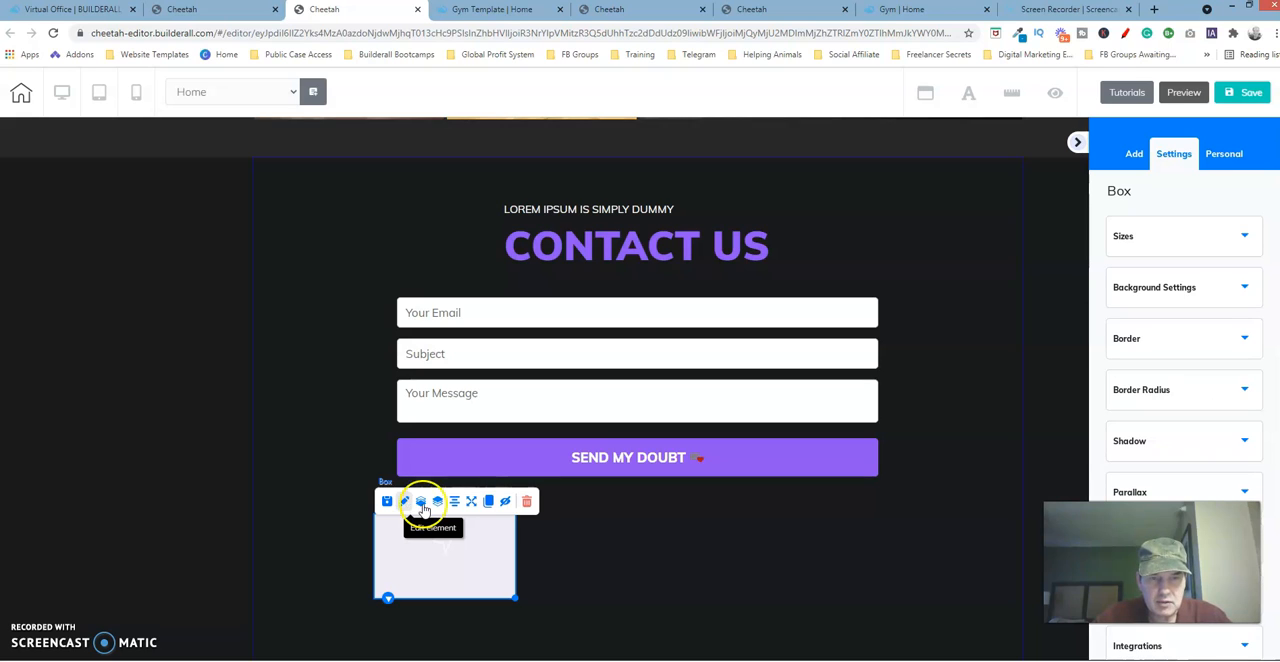
{"action": "left_click", "coordinate": [403, 505]}
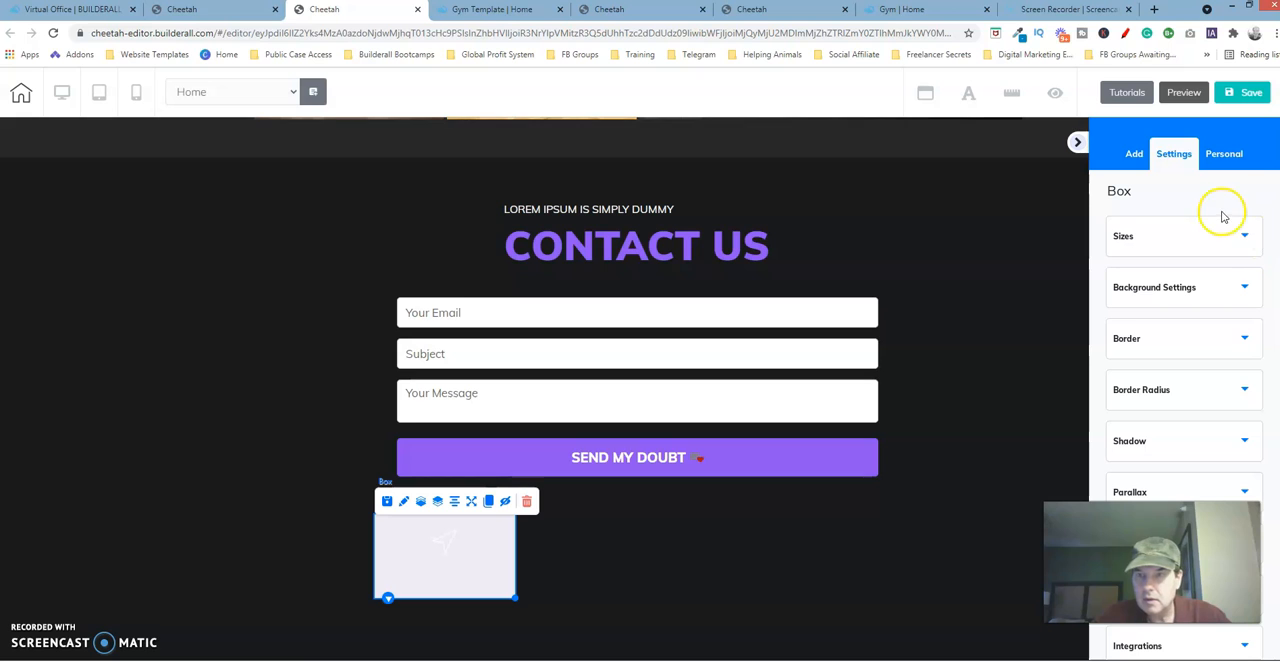
{"action": "left_click", "coordinate": [1229, 282]}
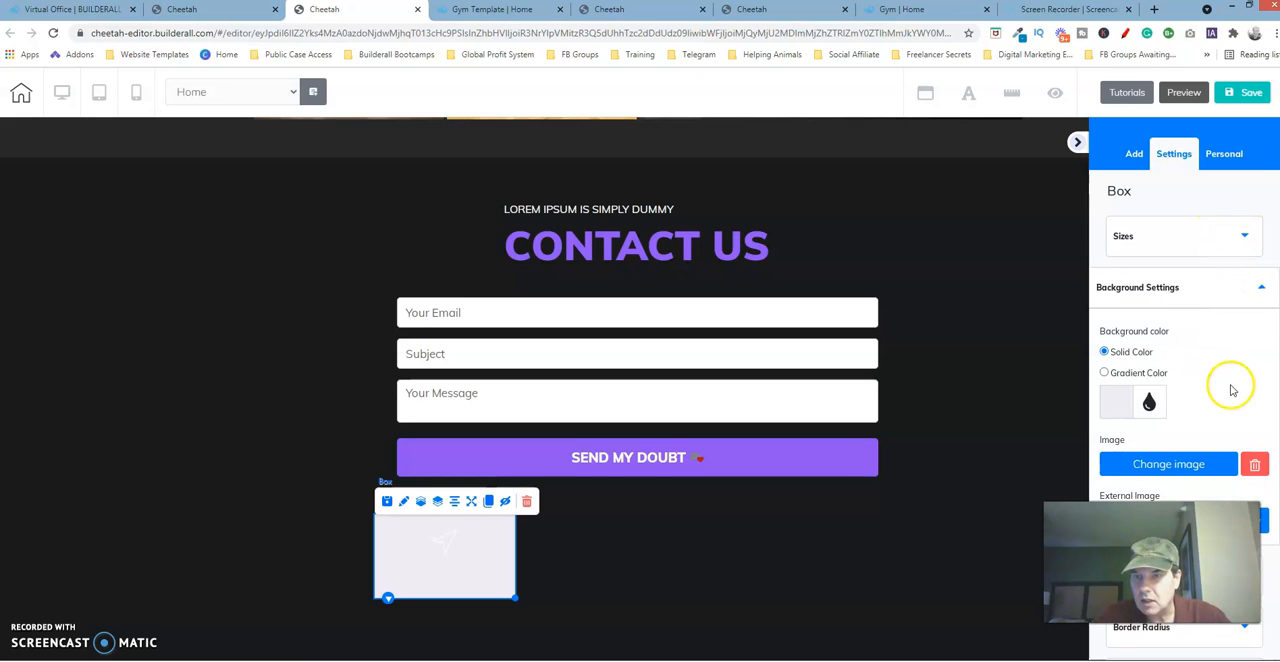
{"action": "left_click", "coordinate": [1120, 401]}
{"action": "scroll", "coordinate": [1185, 400], "scroll_direction": "down", "scroll_amount": 1}
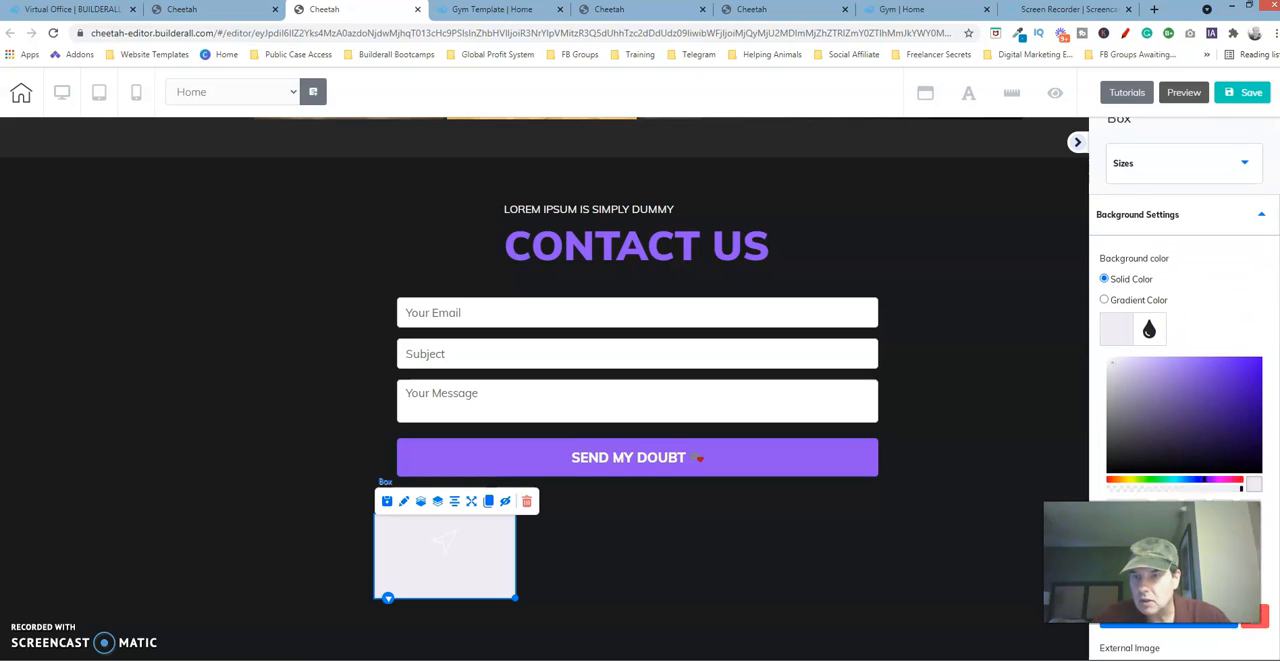
{"action": "scroll", "coordinate": [1185, 400], "scroll_direction": "down", "scroll_amount": 2}
{"action": "left_click_drag", "start_coordinate": [1237, 328], "coordinate": [1058, 348]}
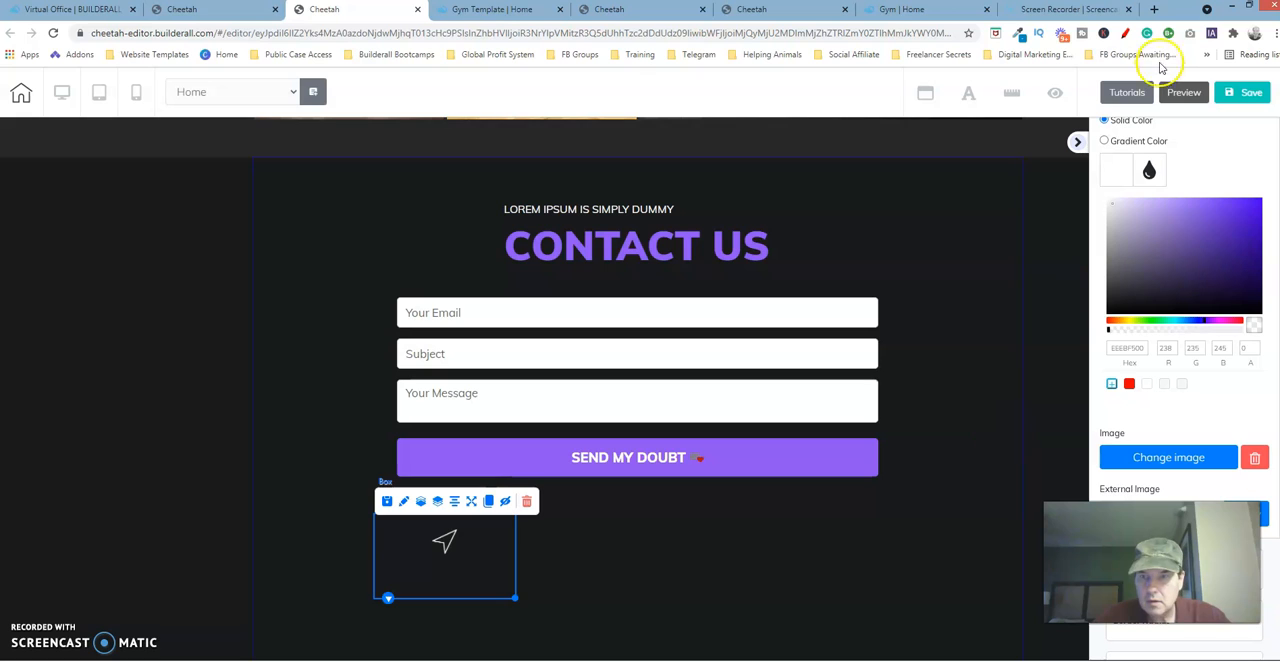
{"action": "left_click", "coordinate": [1246, 93]}
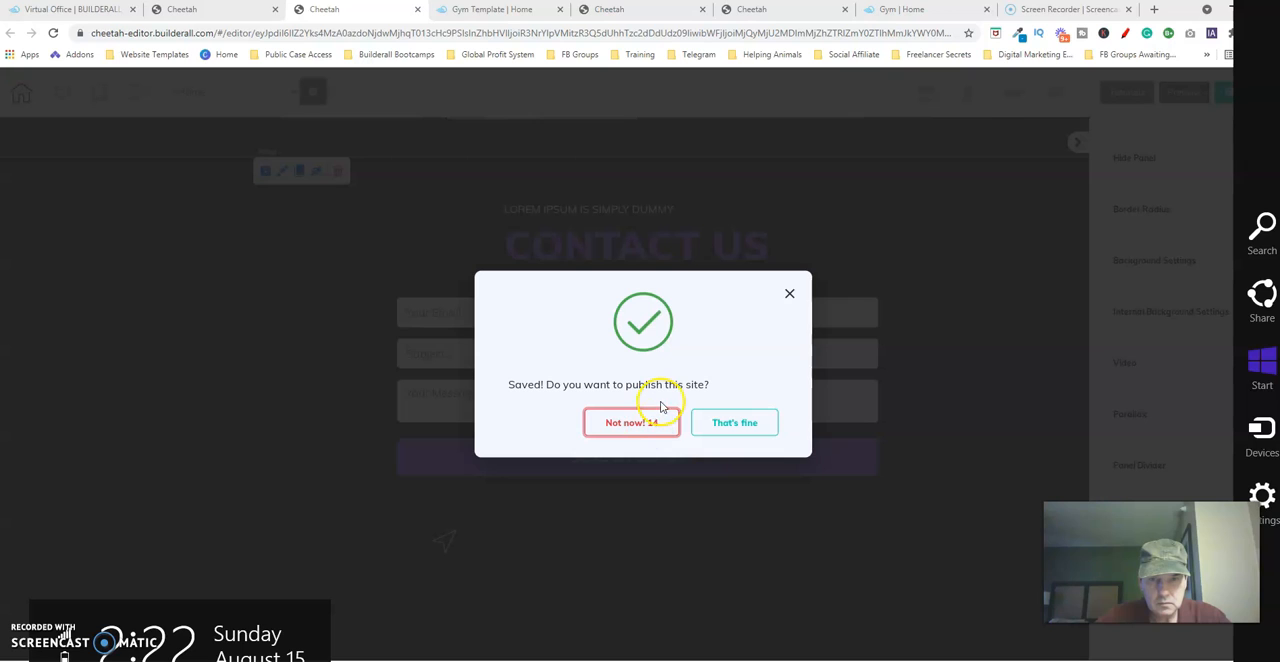
Decline publishing, then examine the original template's address text for its font, size and color options, discarding any changes.
{"action": "left_click", "coordinate": [651, 422]}
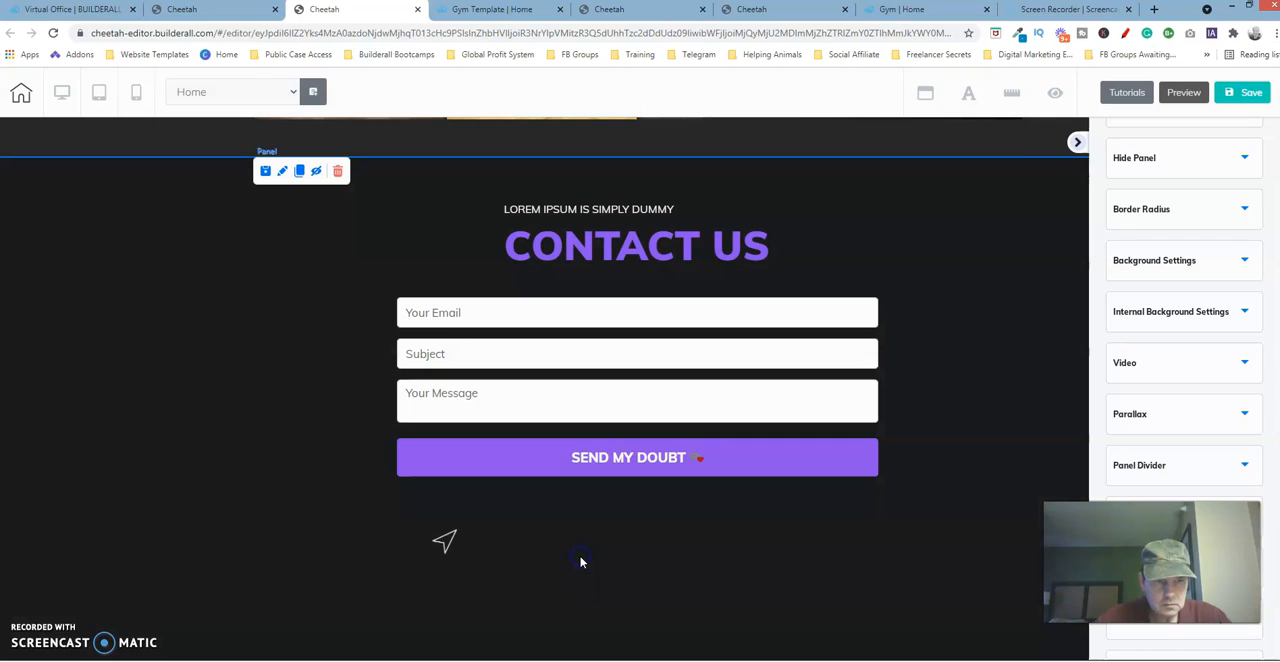
{"action": "left_click", "coordinate": [438, 572]}
{"action": "left_click", "coordinate": [786, 9]}
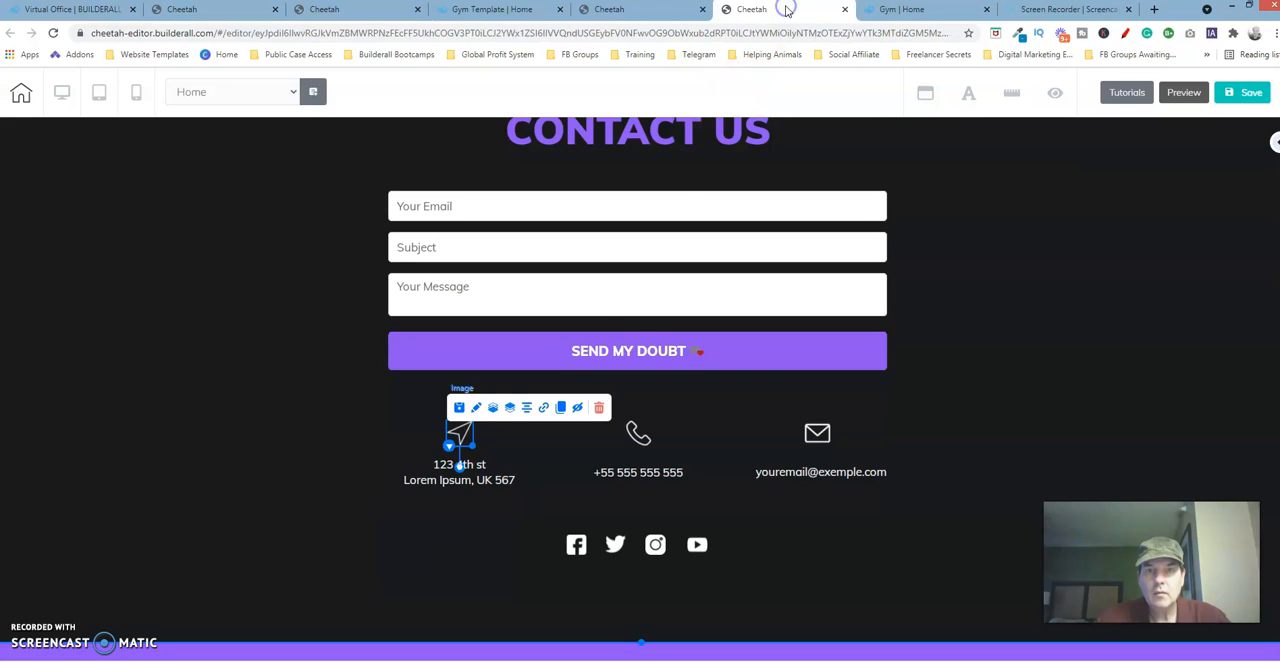
{"action": "left_click", "coordinate": [476, 481]}
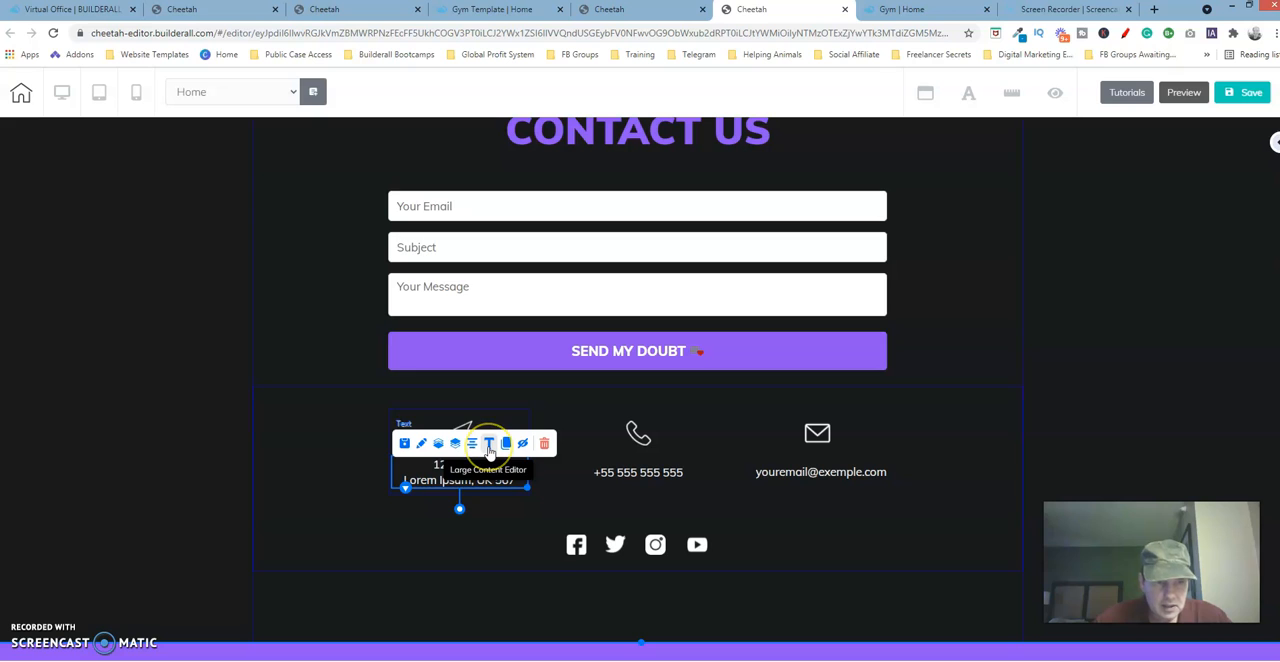
{"action": "left_click", "coordinate": [489, 447]}
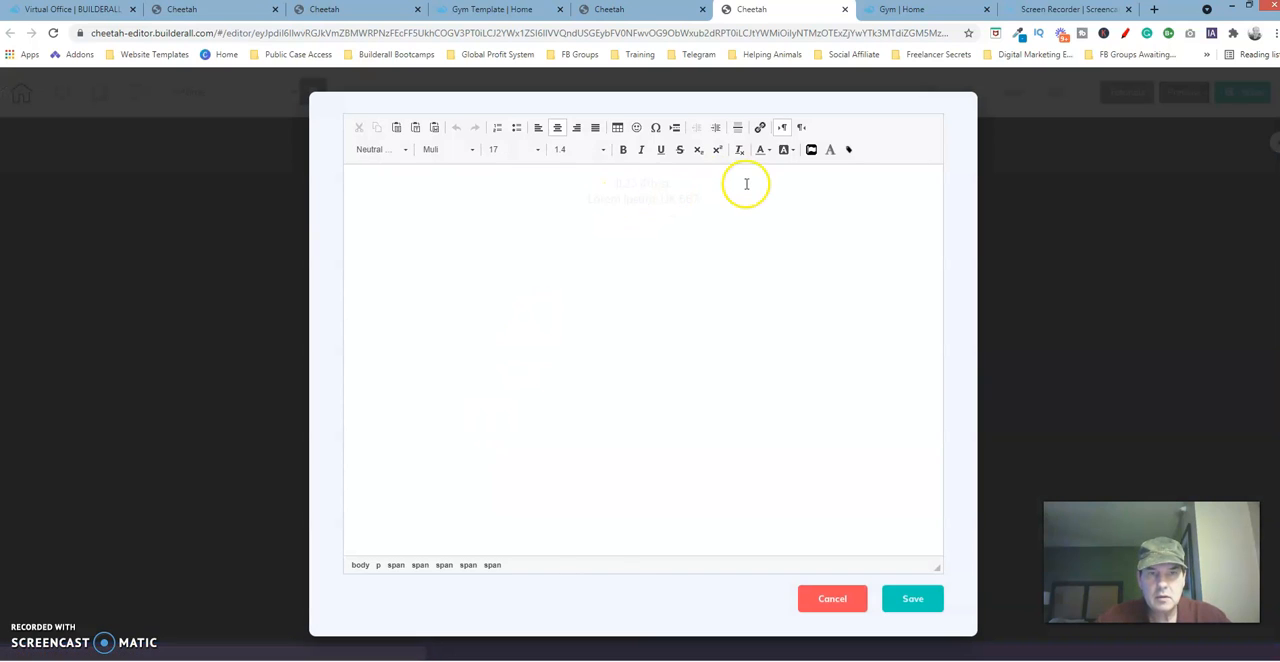
{"action": "left_click_drag", "start_coordinate": [662, 183], "coordinate": [764, 218]}
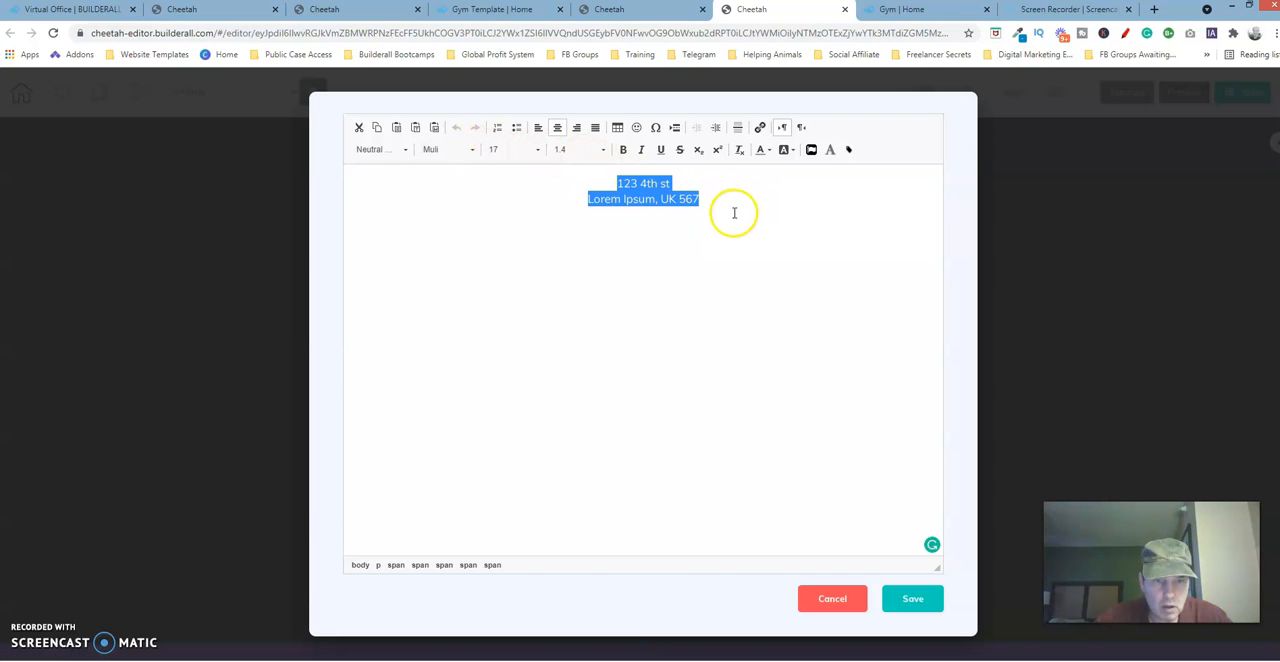
{"action": "left_click", "coordinate": [768, 150]}
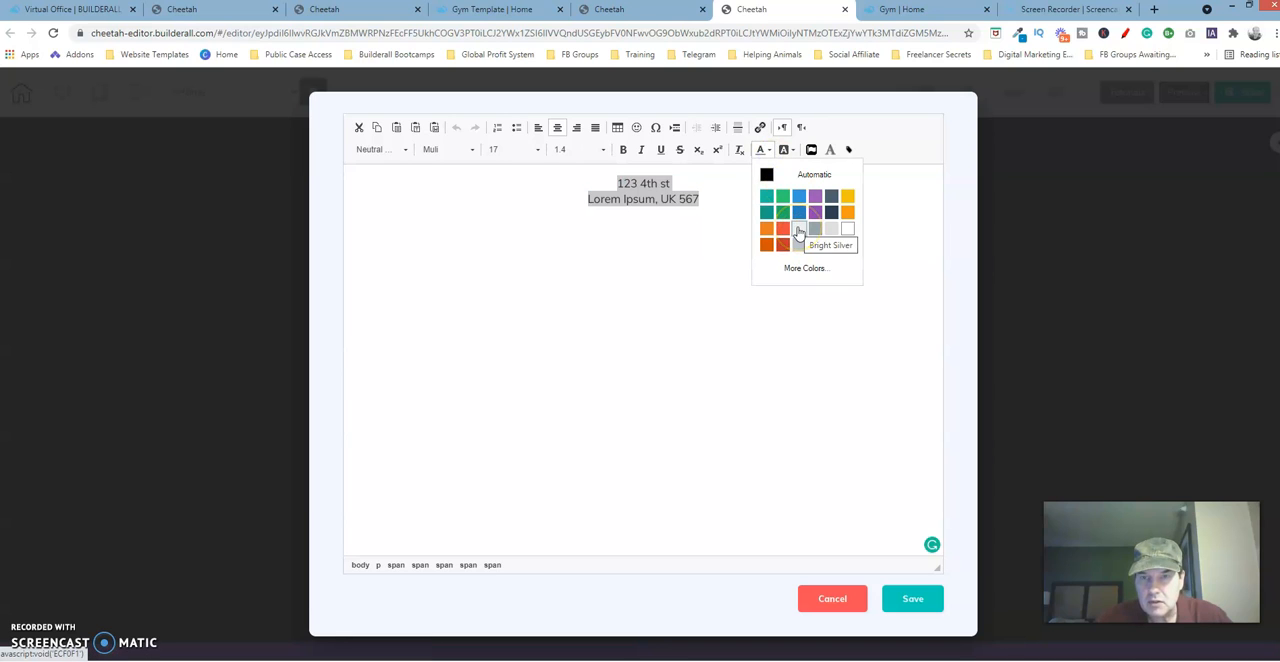
{"action": "left_click", "coordinate": [831, 603]}
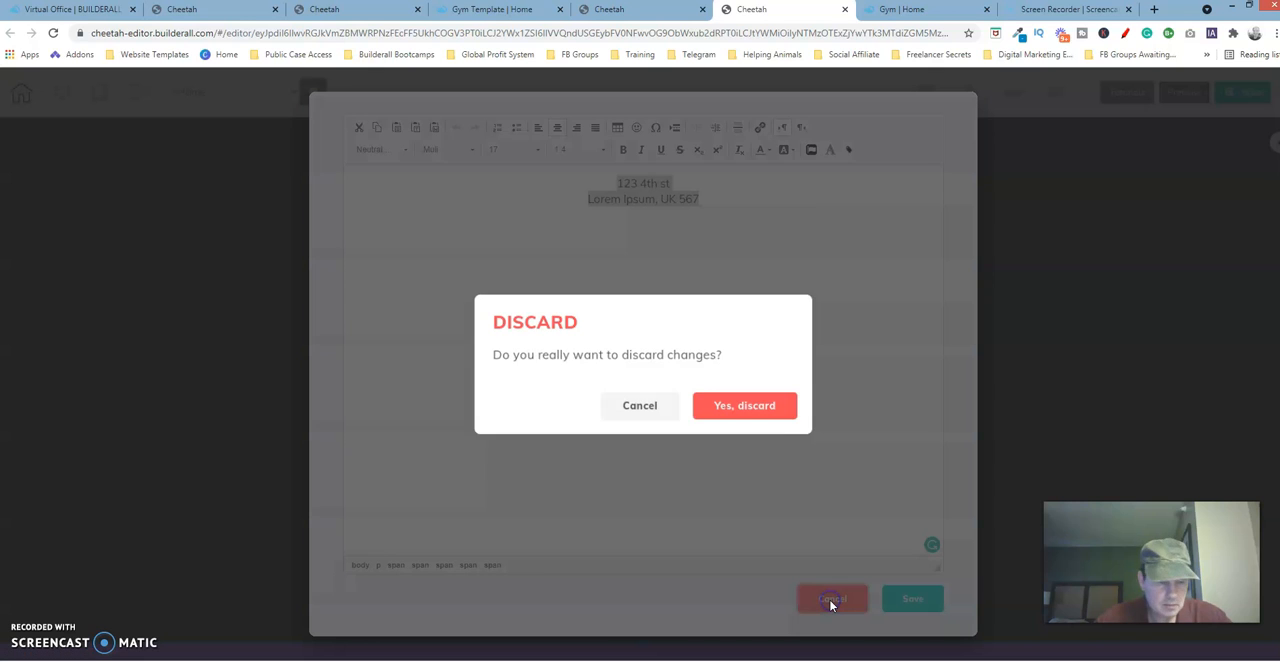
{"action": "left_click", "coordinate": [737, 404]}
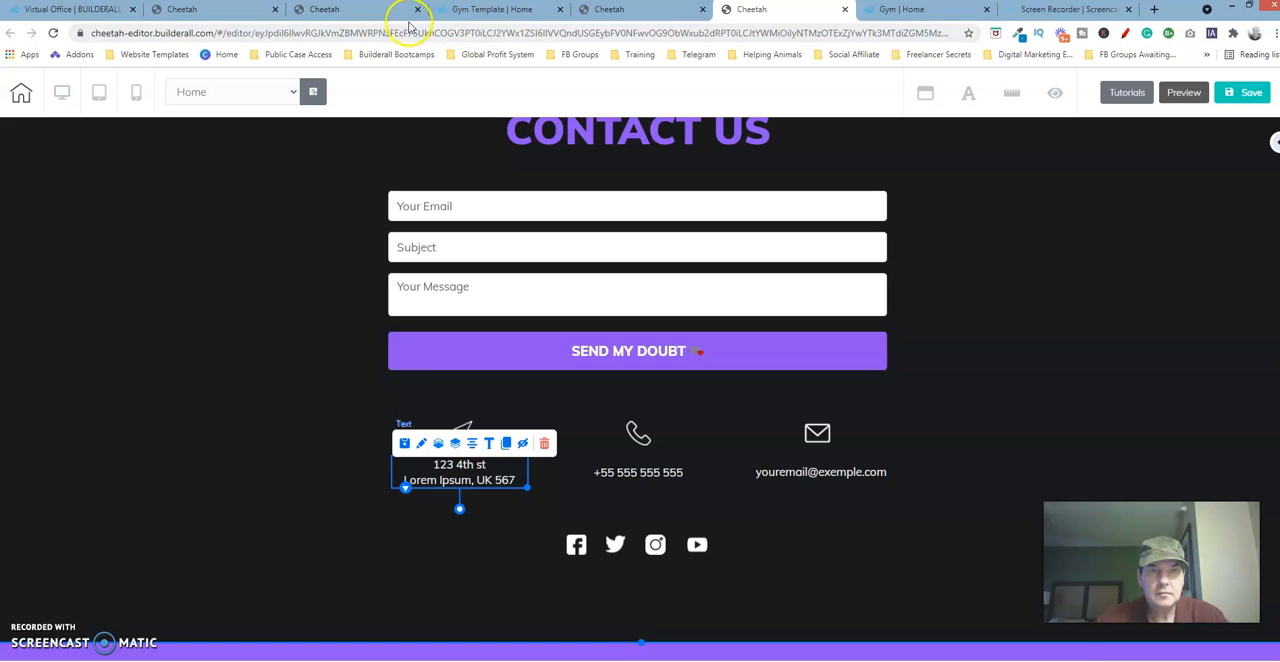
Return to the rebuilt page's contact section and browse the text elements available to add.
{"action": "left_click", "coordinate": [378, 12]}
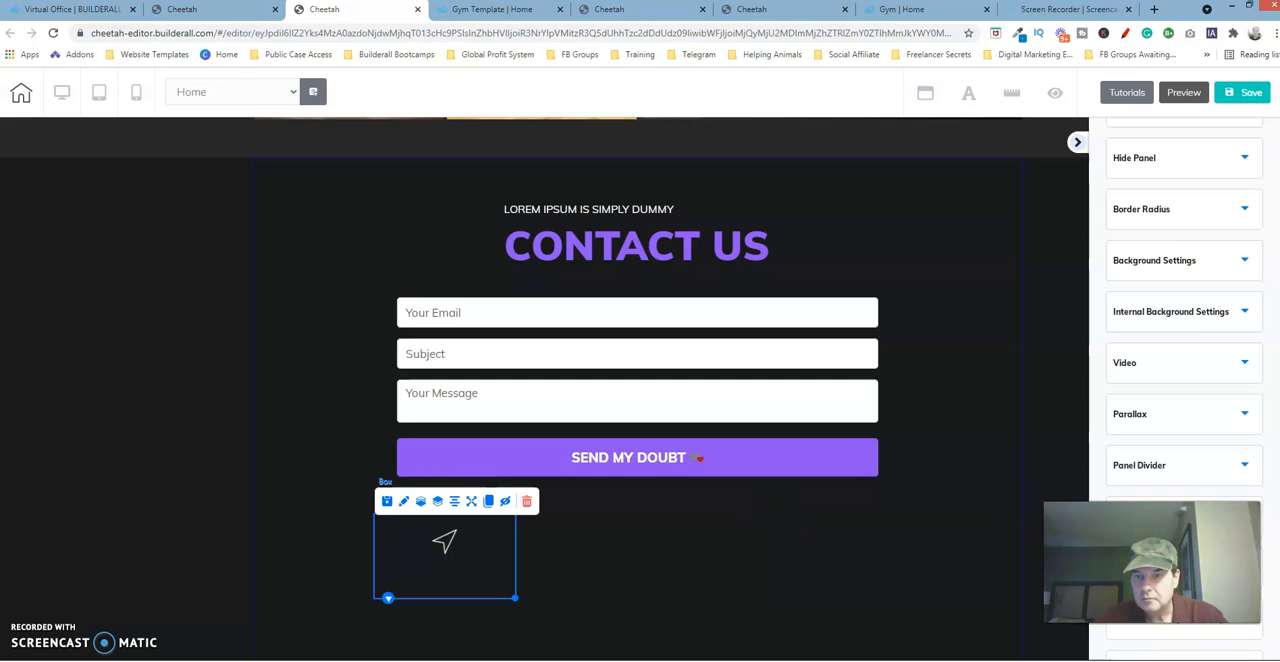
{"action": "left_click", "coordinate": [955, 404]}
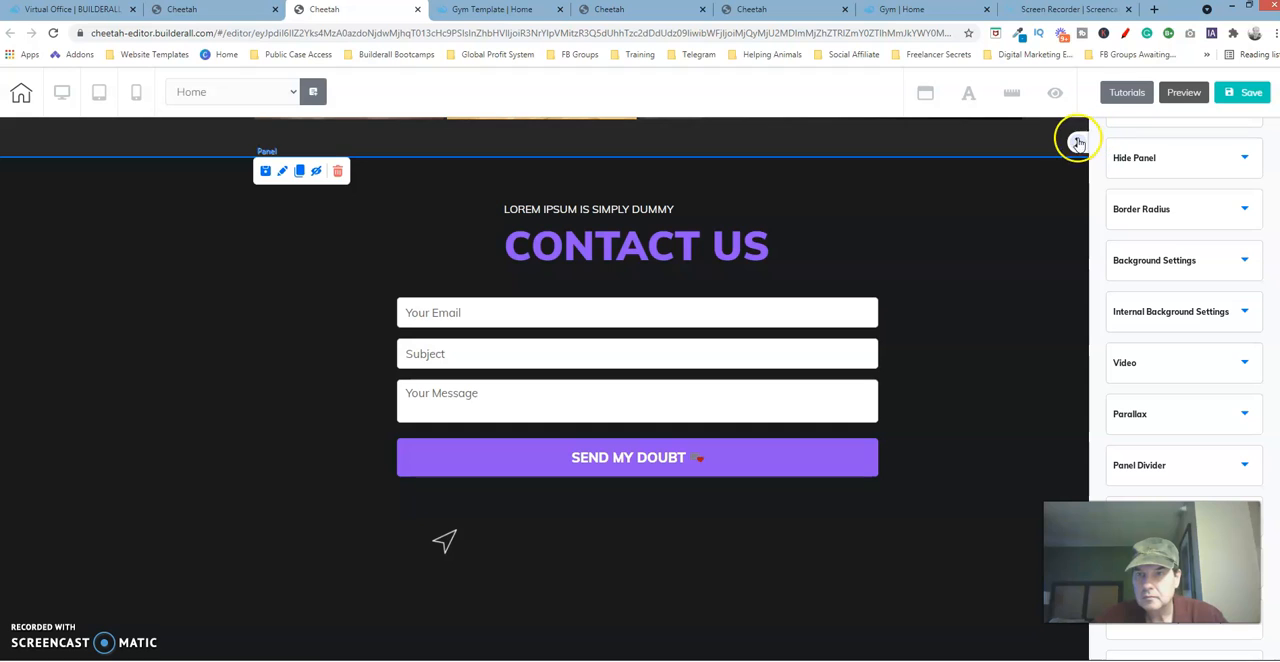
{"action": "scroll", "coordinate": [1277, 335], "scroll_direction": "up", "scroll_amount": 3}
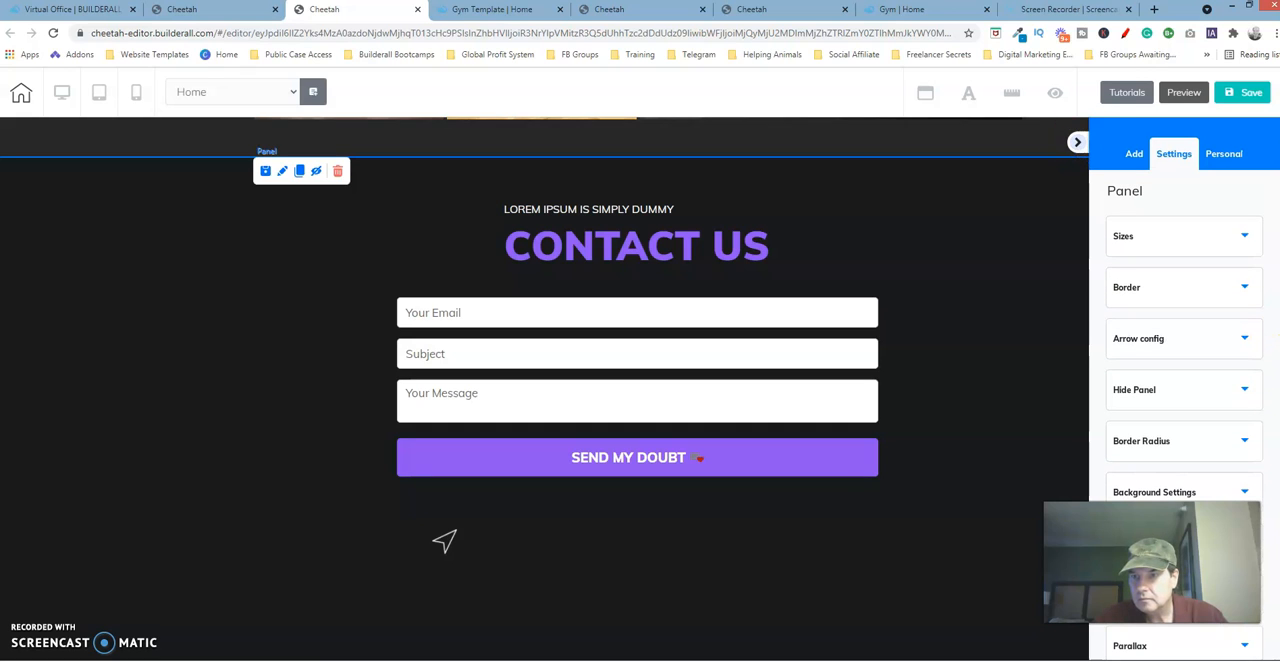
{"action": "left_click", "coordinate": [1139, 239]}
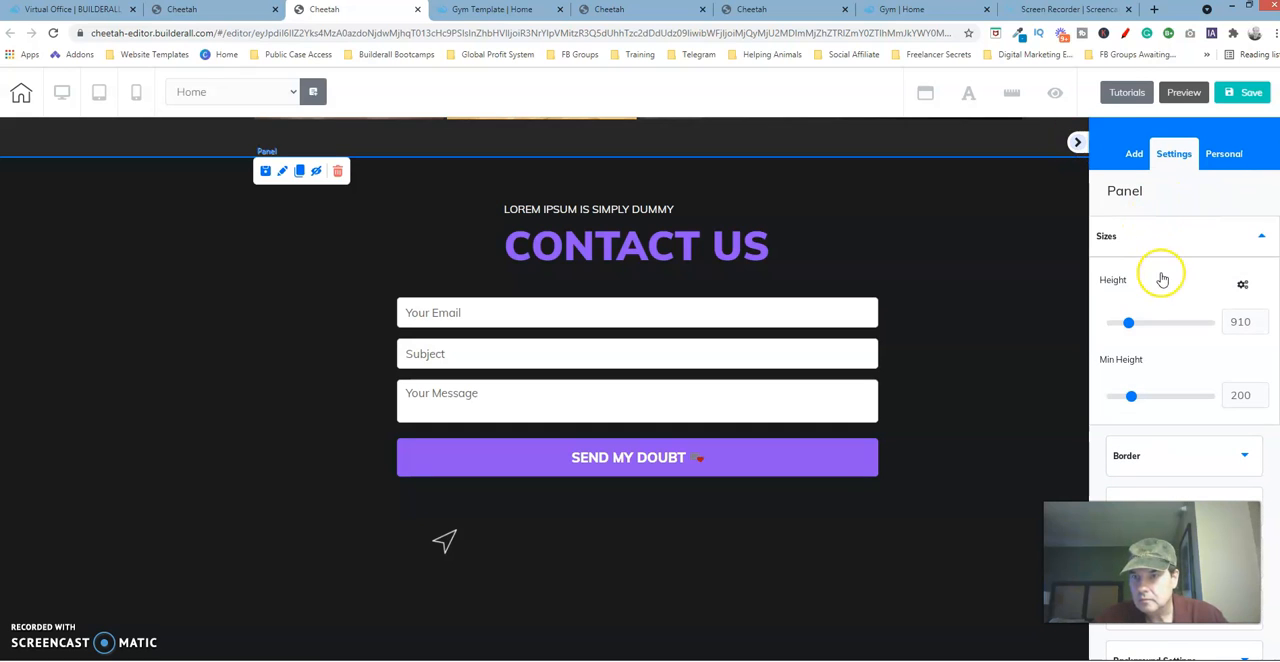
{"action": "left_click", "coordinate": [1134, 154]}
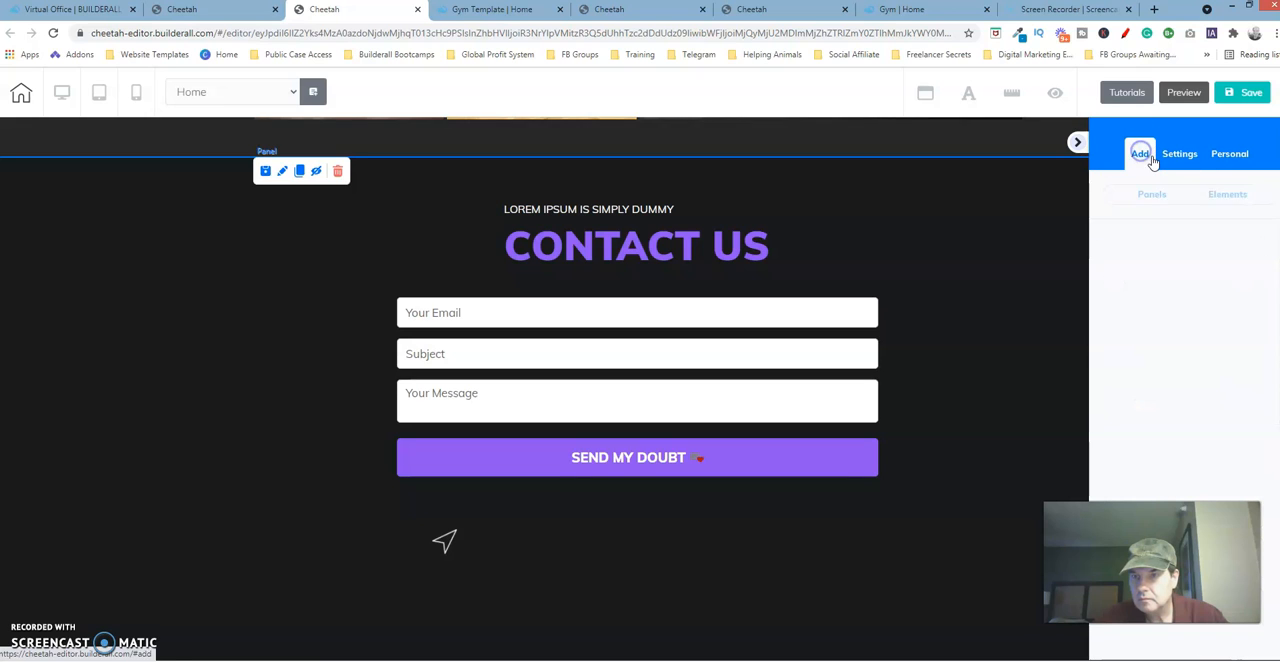
{"action": "left_click", "coordinate": [1230, 195]}
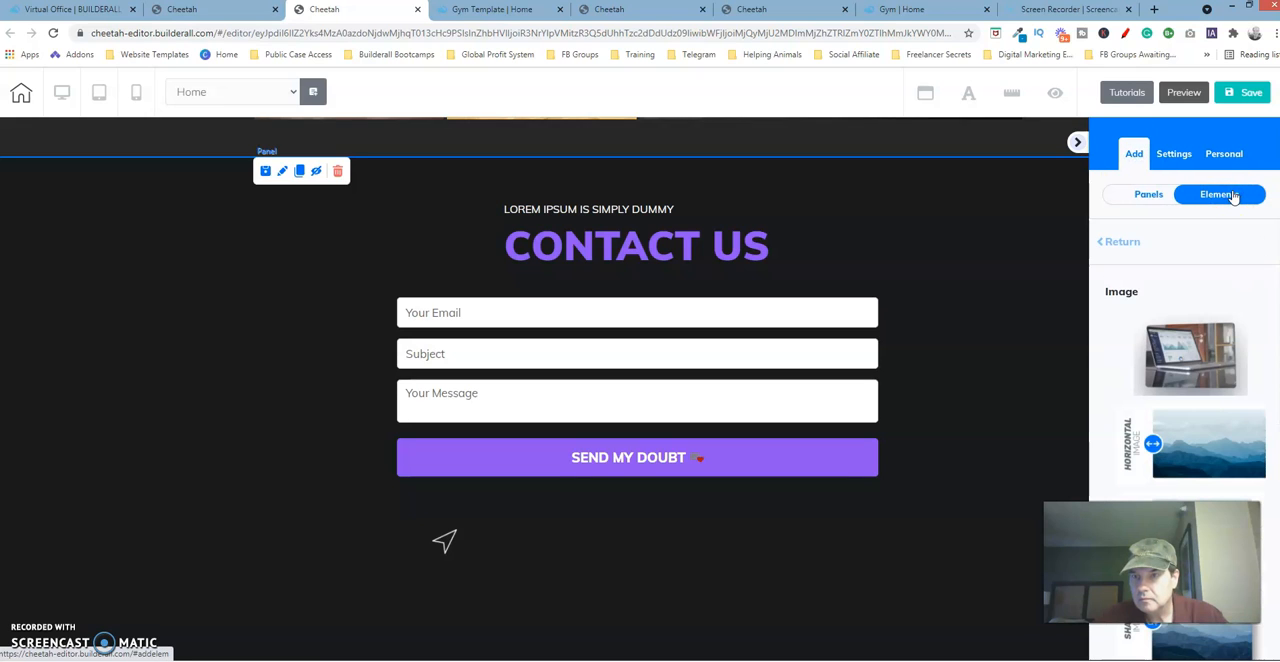
{"action": "left_click", "coordinate": [1127, 242]}
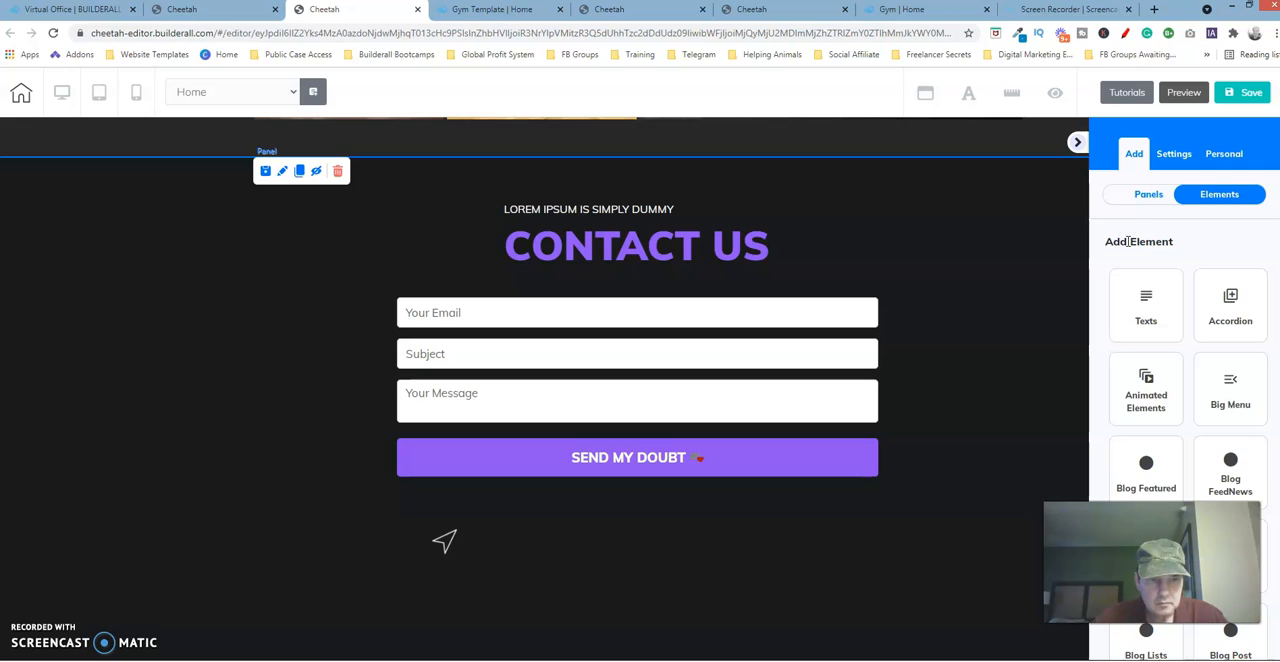
{"action": "left_click", "coordinate": [1147, 300]}
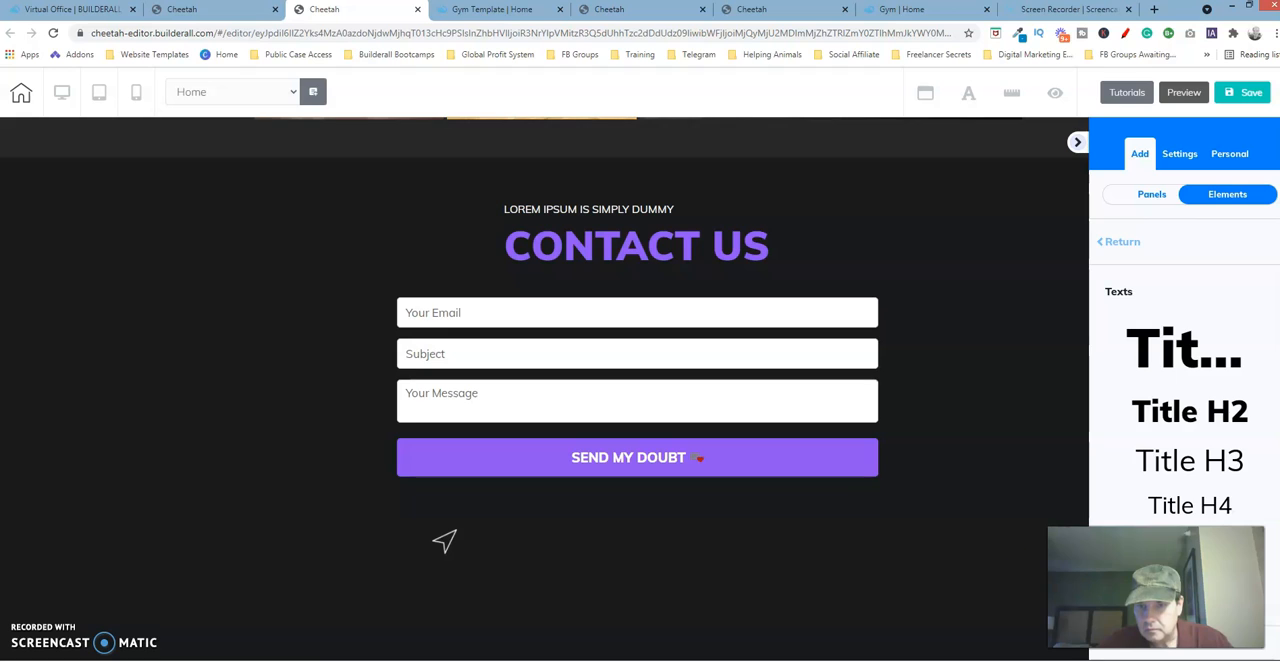
Hide the editor's sidebar to clear the canvas around the empty area below the contact form.
{"action": "left_click", "coordinate": [856, 502]}
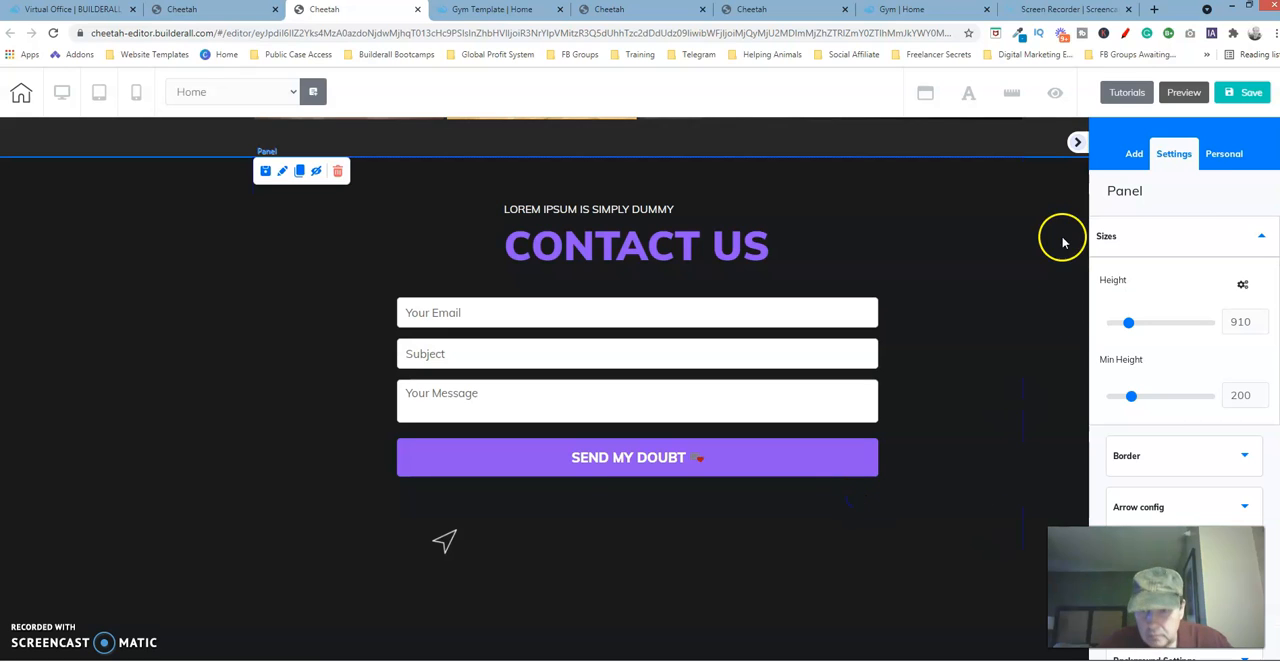
{"action": "left_click", "coordinate": [1078, 142]}
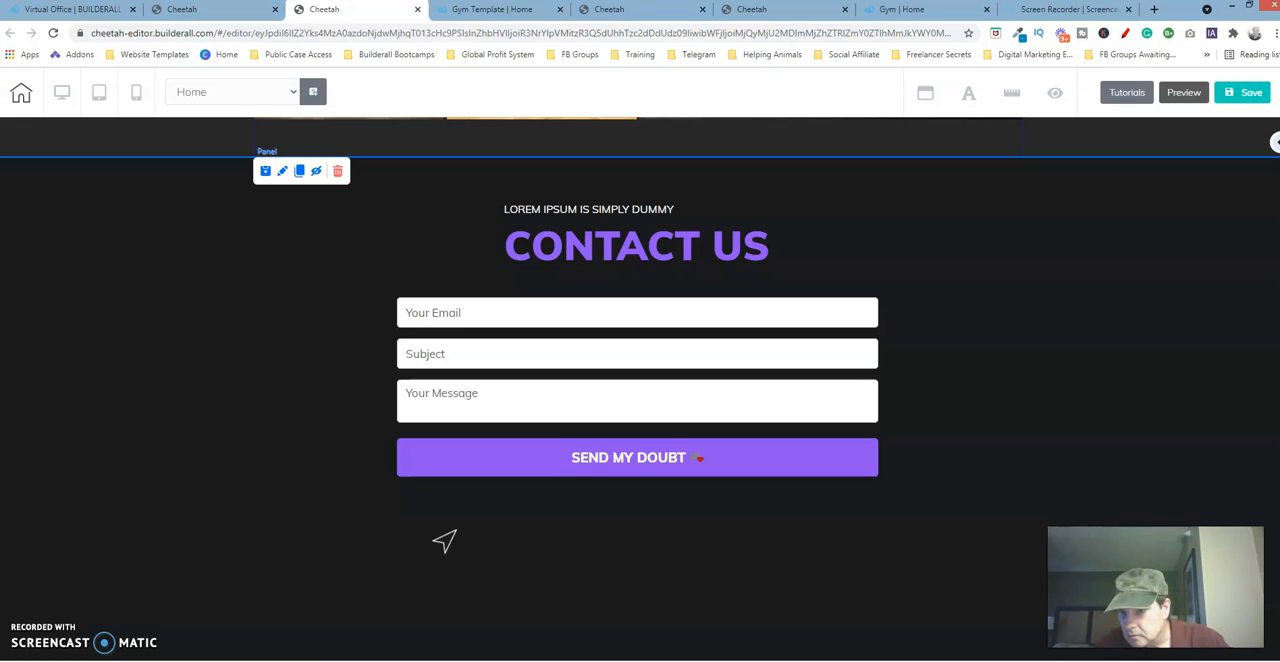
{"action": "scroll", "coordinate": [640, 390], "scroll_direction": "down", "scroll_amount": 1}
{"action": "left_click", "coordinate": [882, 556]}
{"action": "left_click", "coordinate": [722, 521]}
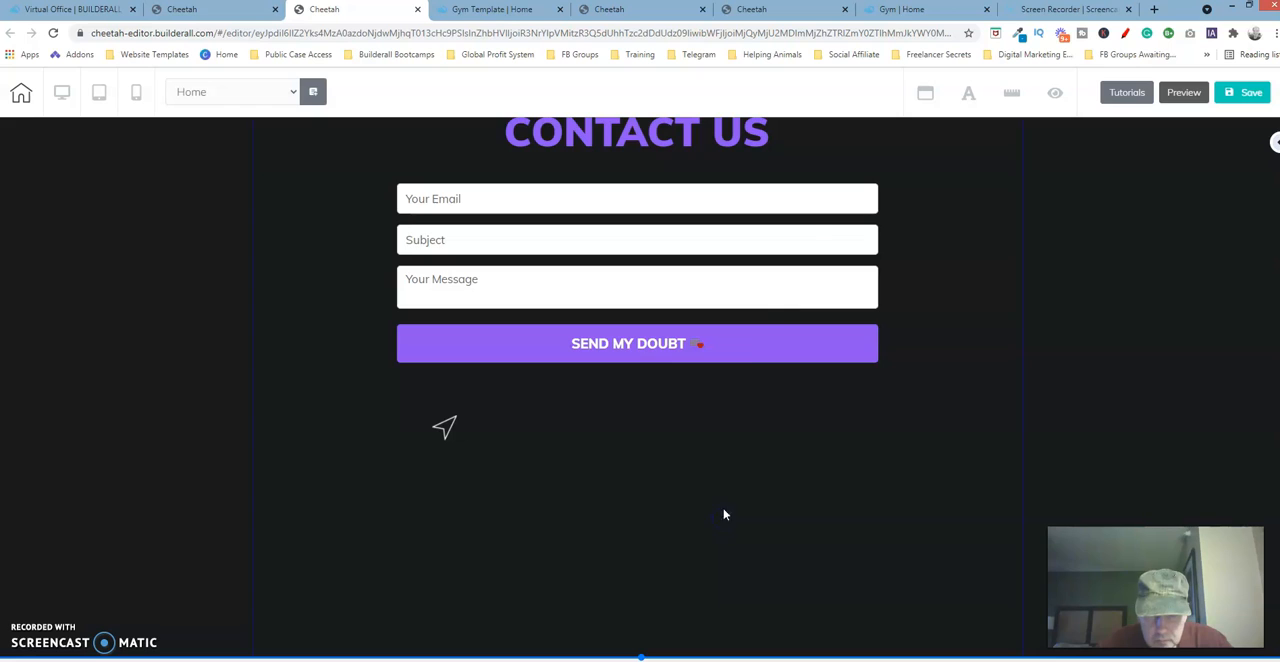